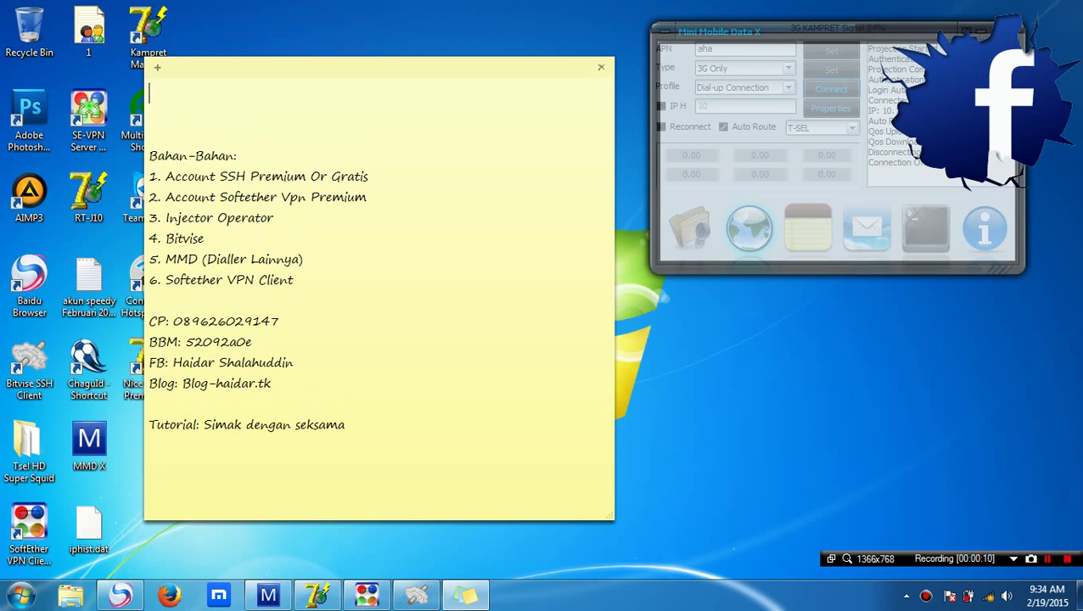
Write three greeting lines: a morning hello with the presenter's name, 'tutorial sharing Wifi dengan ssh via connectify', and 'penasaran kan, simak ya....'
text(Oke Selamat Pagi)
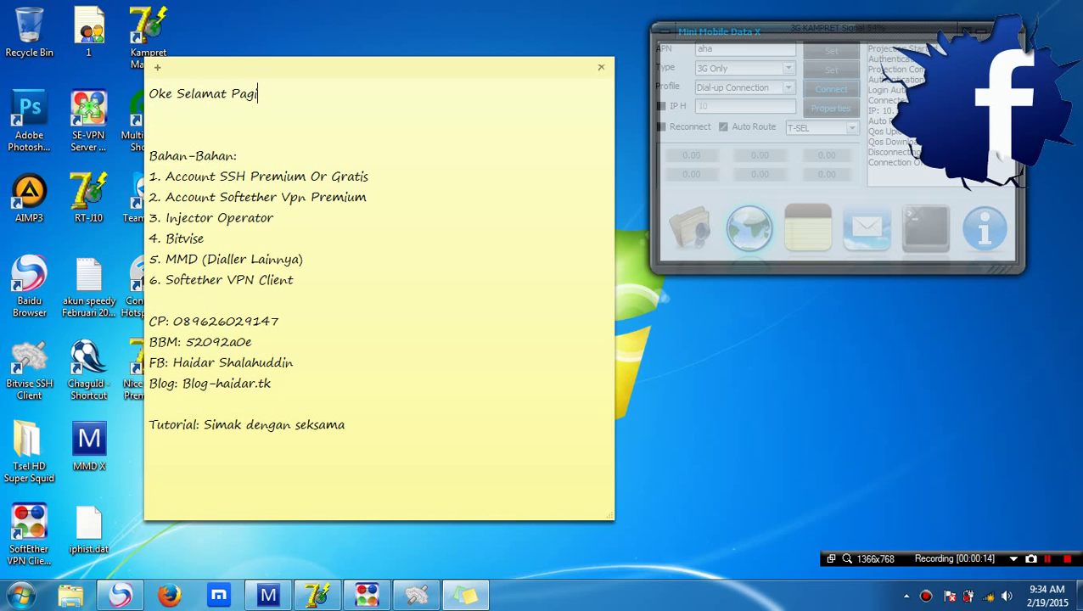
text(.. Kali ini bersama)
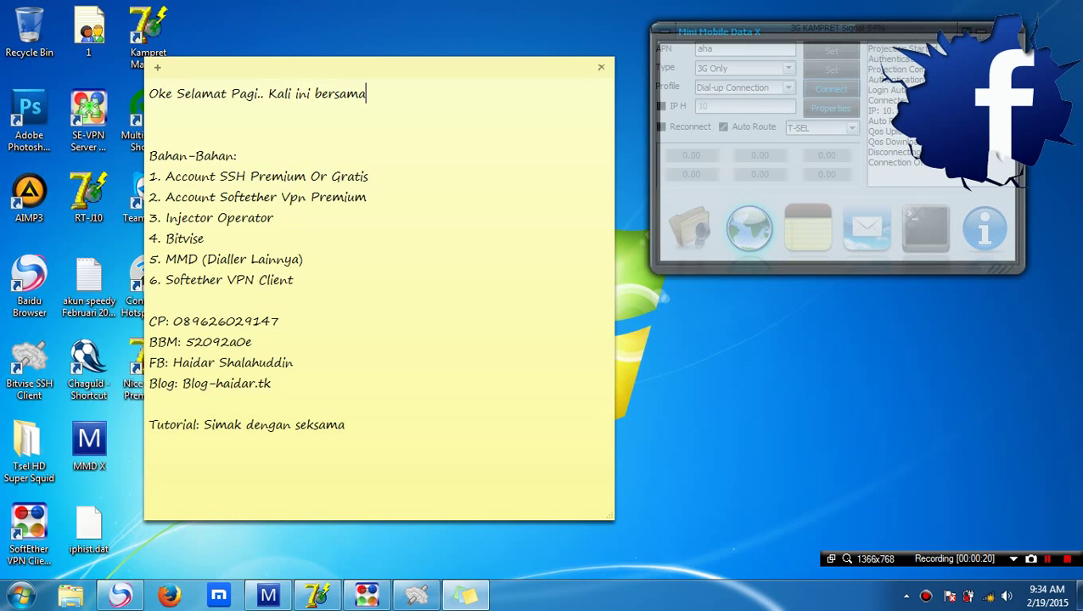
text( saya haidar shalahuddin)
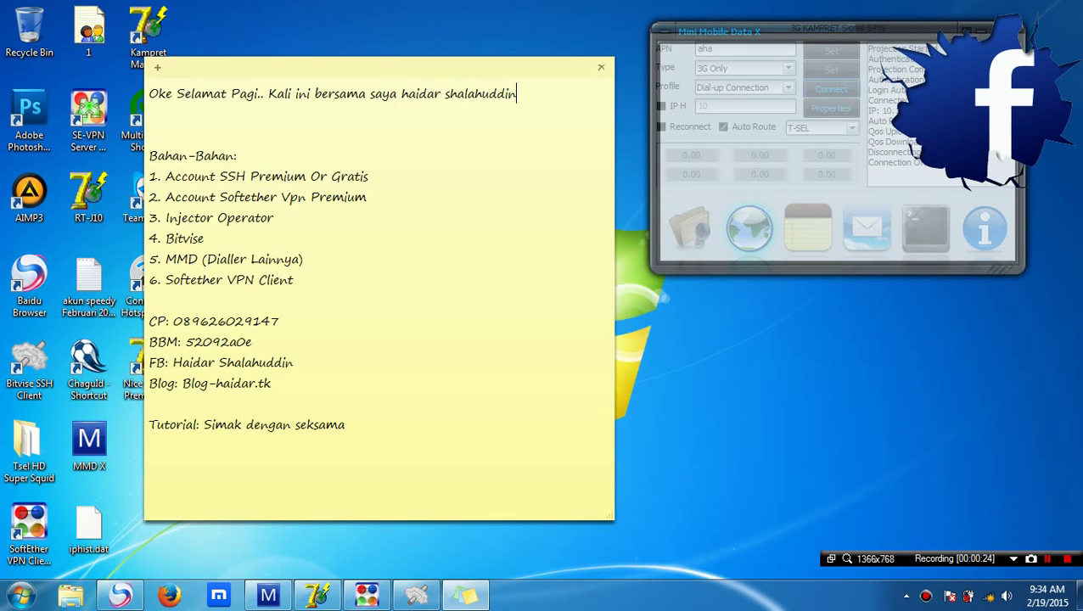
text(.)
key(Return)
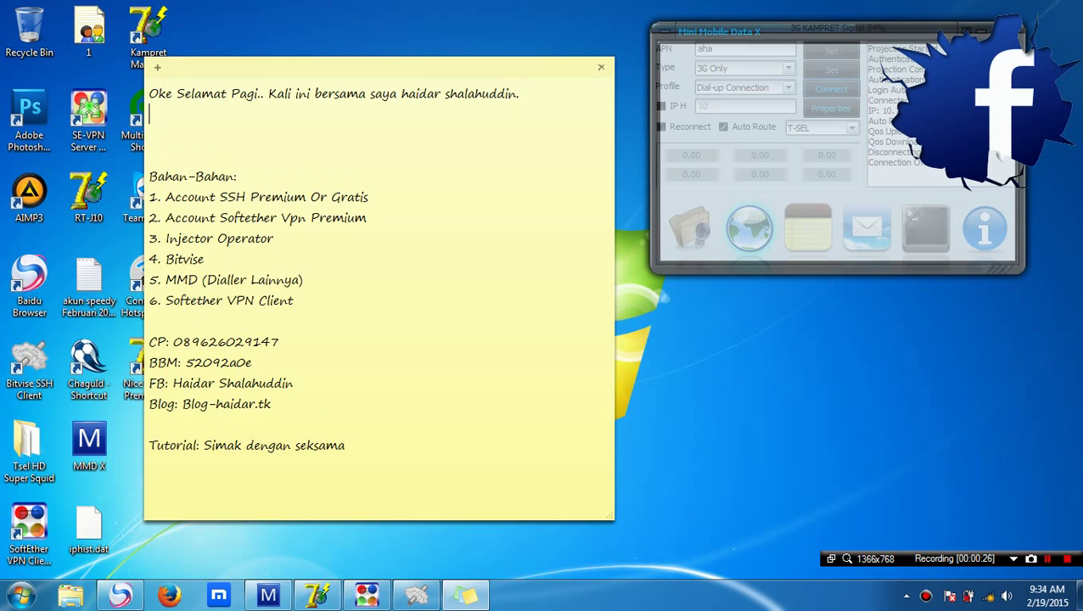
text(saya akan memberik)
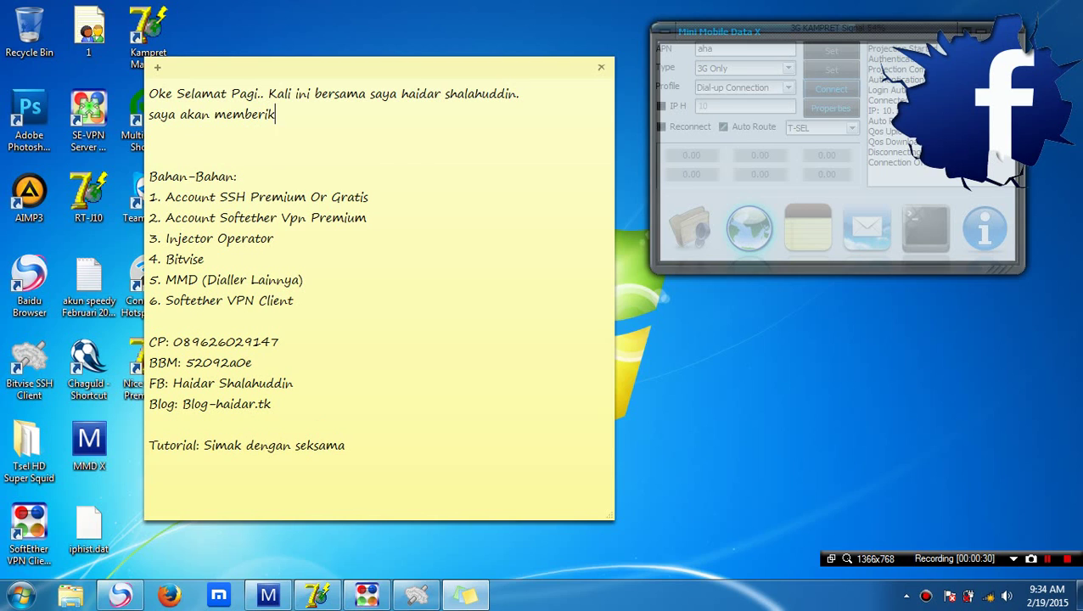
text(an tutorial share)
key(BackSpace)
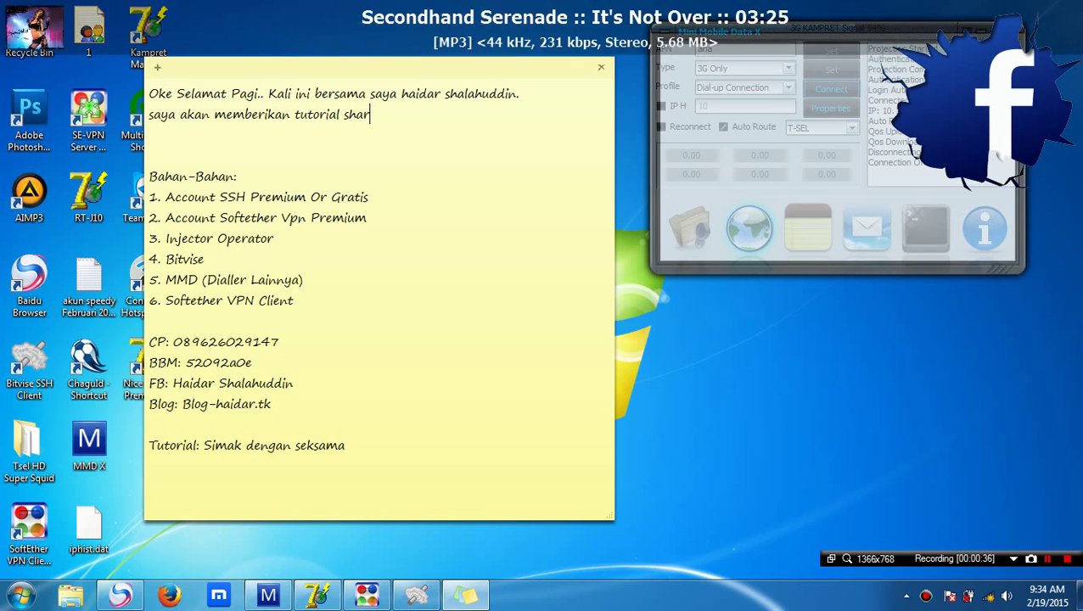
text(ing Wifi dengan aplikasi)
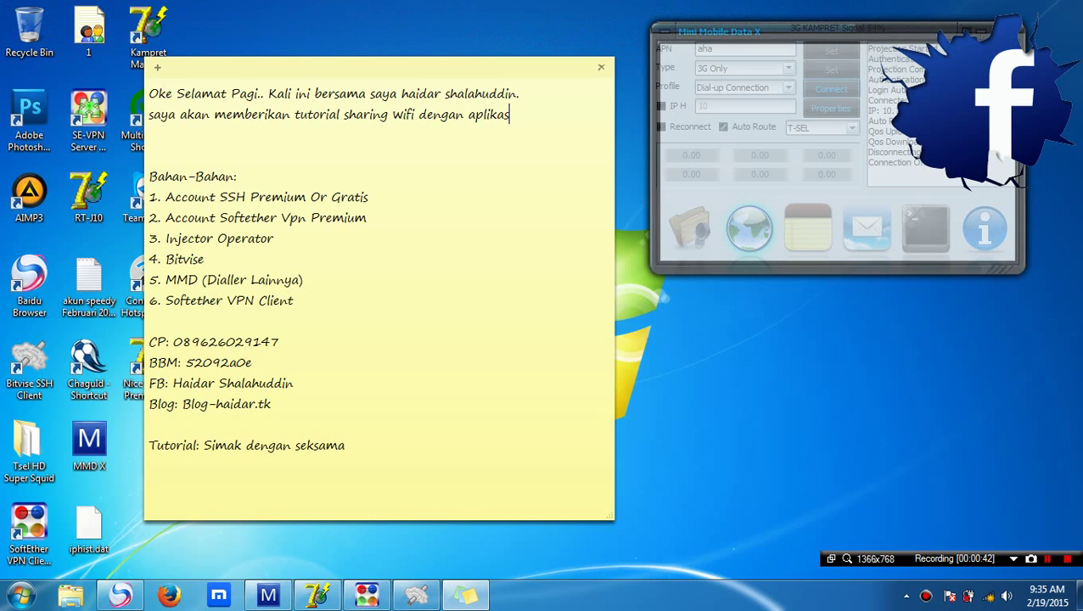
key(BackSpace)
key(BackSpace)
key(BackSpace)
key(BackSpace)
key(BackSpace)
key(BackSpace)
key(BackSpace)
text(ssh via connectif)
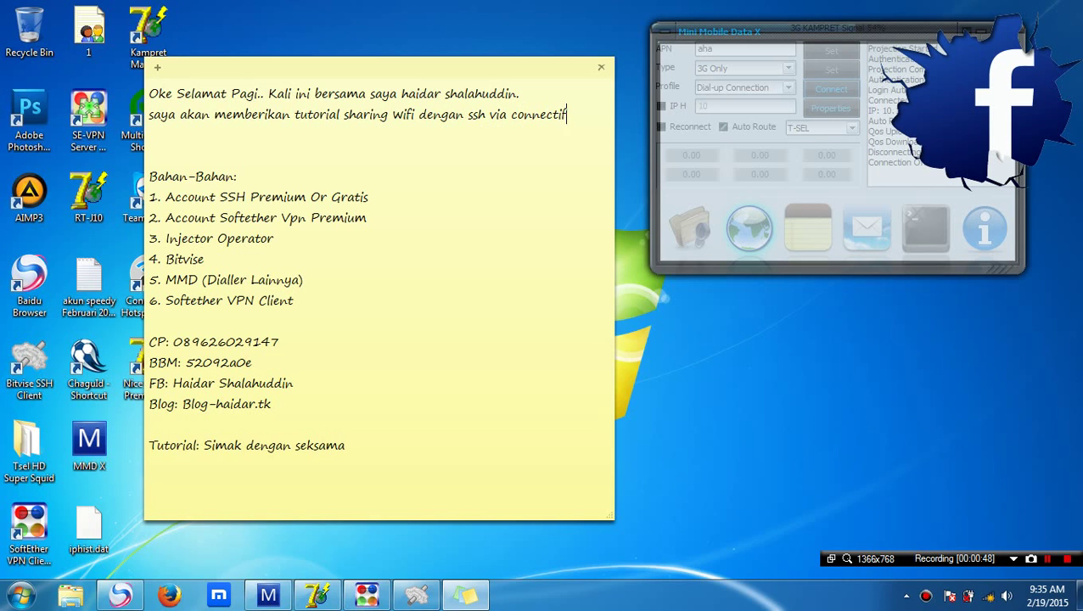
text(y)
key(Return)
text(pen)
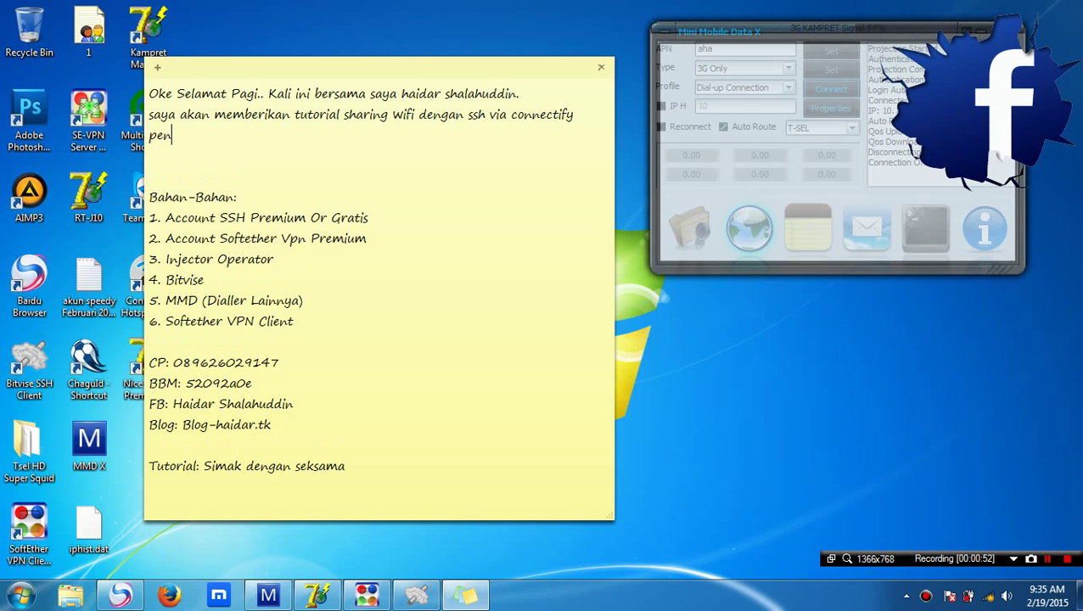
text(asaran kan, simak ya....)
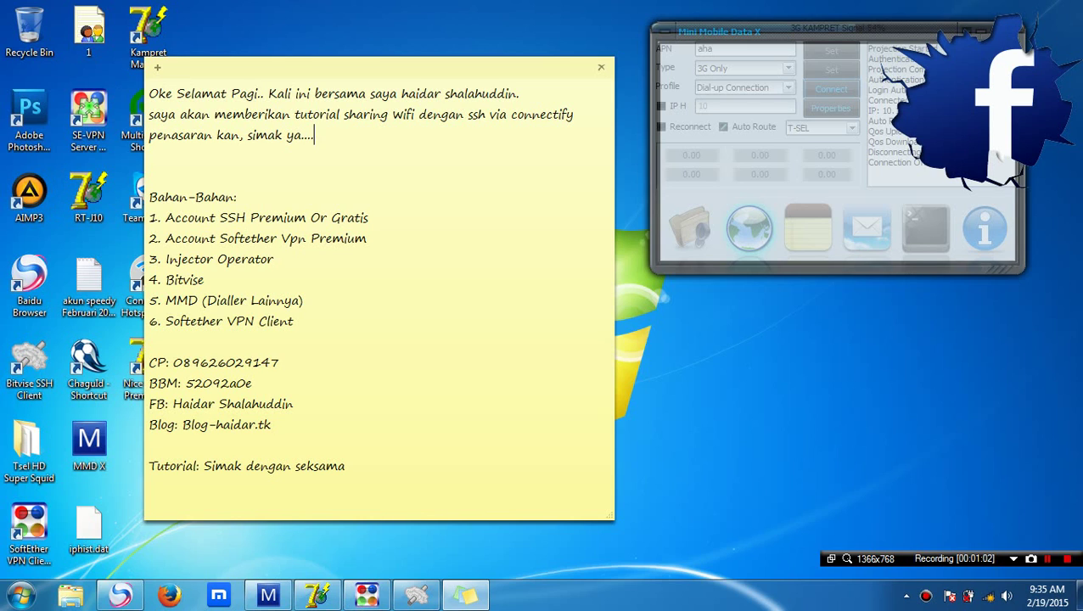
Append 'support badvpn' to the first item under the Bahan-Bahan: heading
click(369, 218)
drag(150, 197, 240, 198)
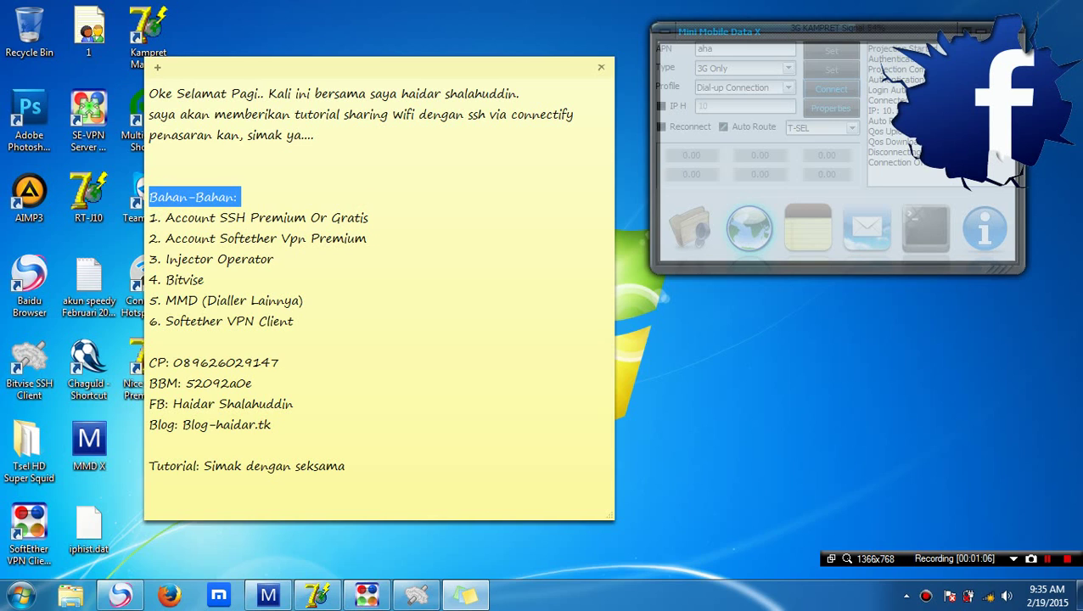
drag(152, 218, 371, 217)
click(371, 217)
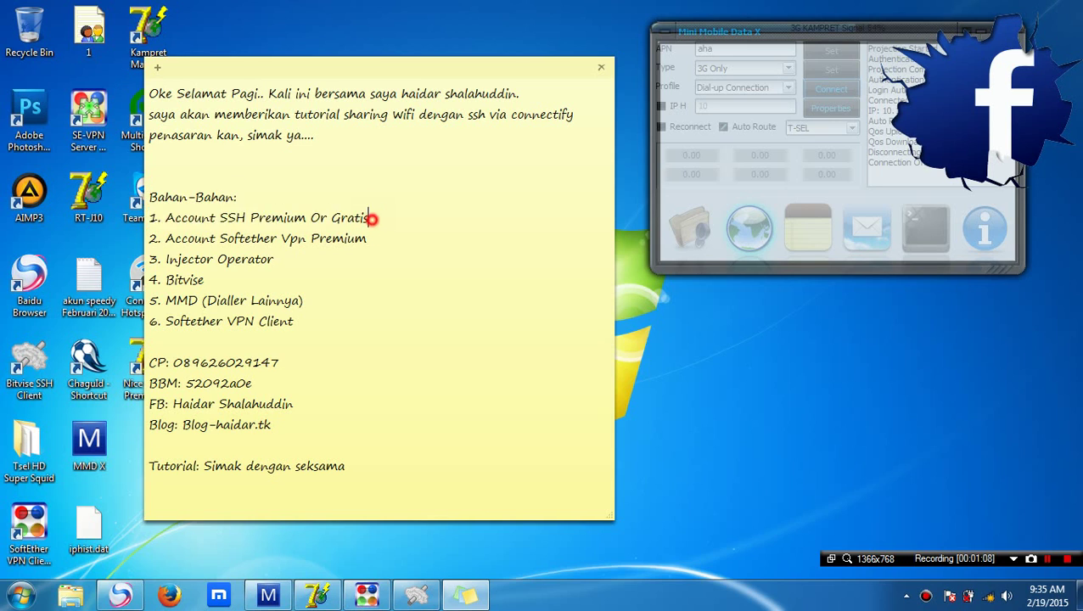
text(support b)
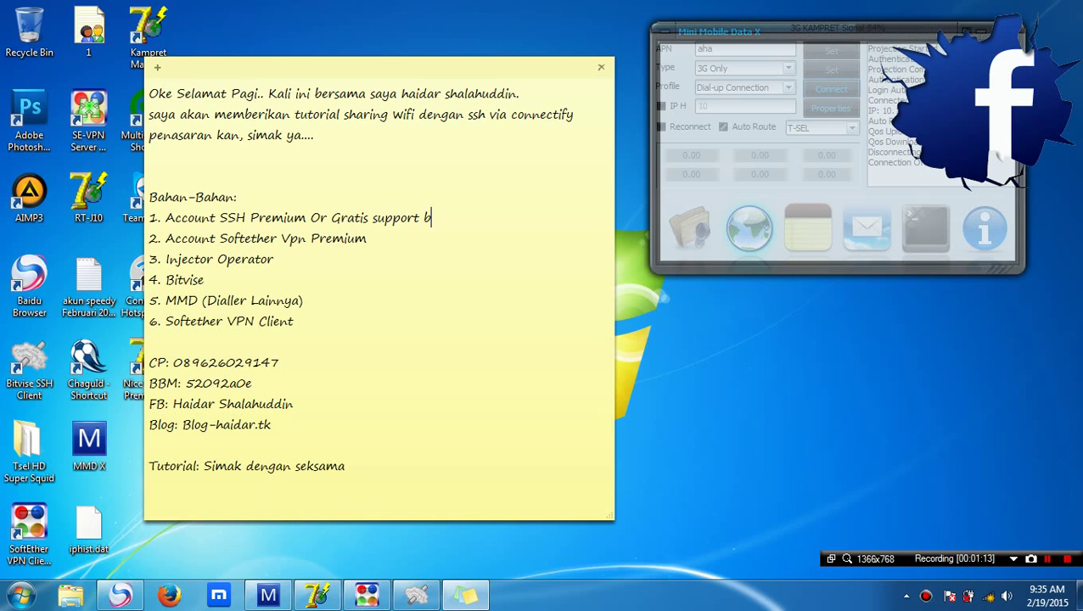
text(advpn)
drag(468, 218, 158, 218)
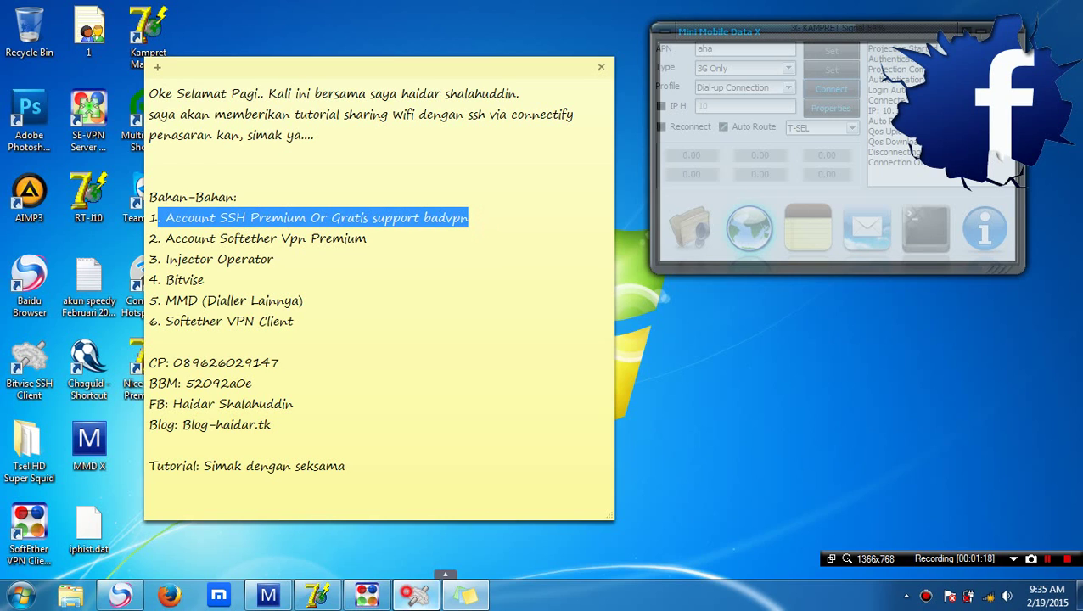
Show the Bitvise profile's login settings, host and username, then minimize the client
click(416, 594)
drag(679, 73, 563, 38)
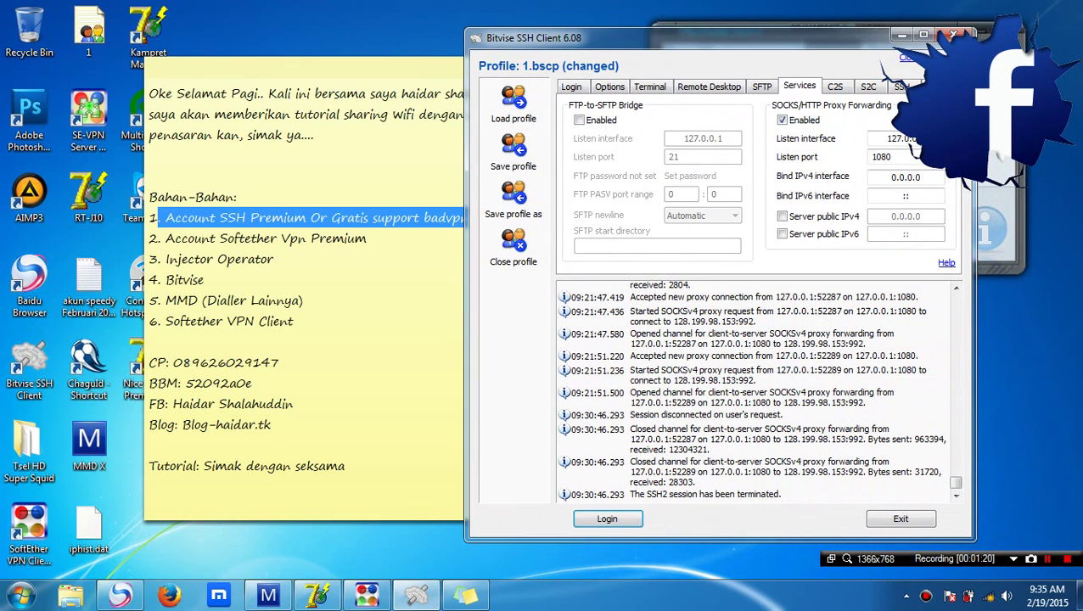
click(576, 87)
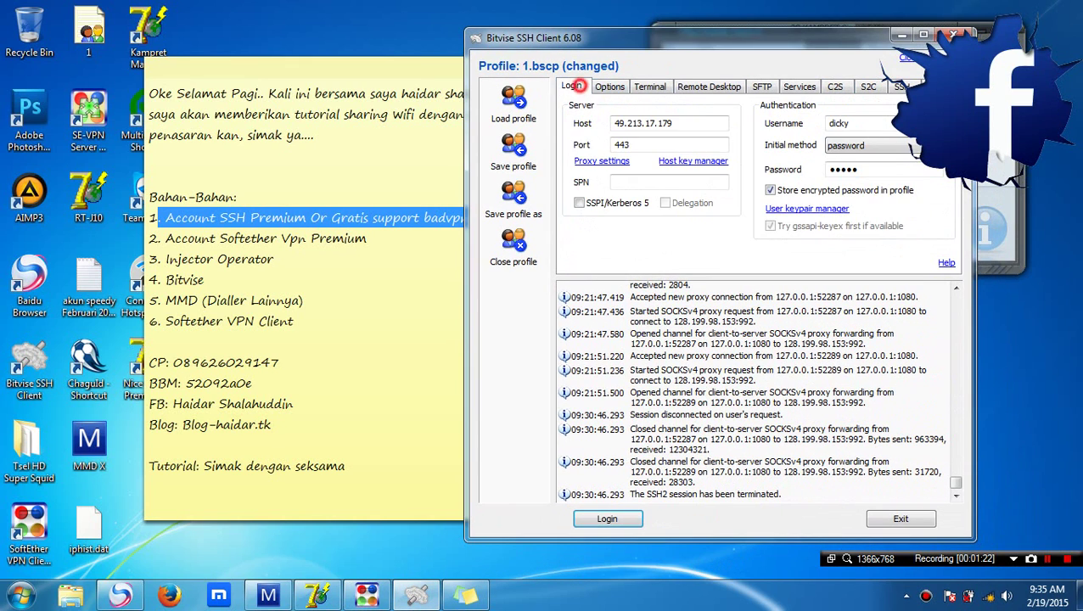
click(608, 87)
click(574, 87)
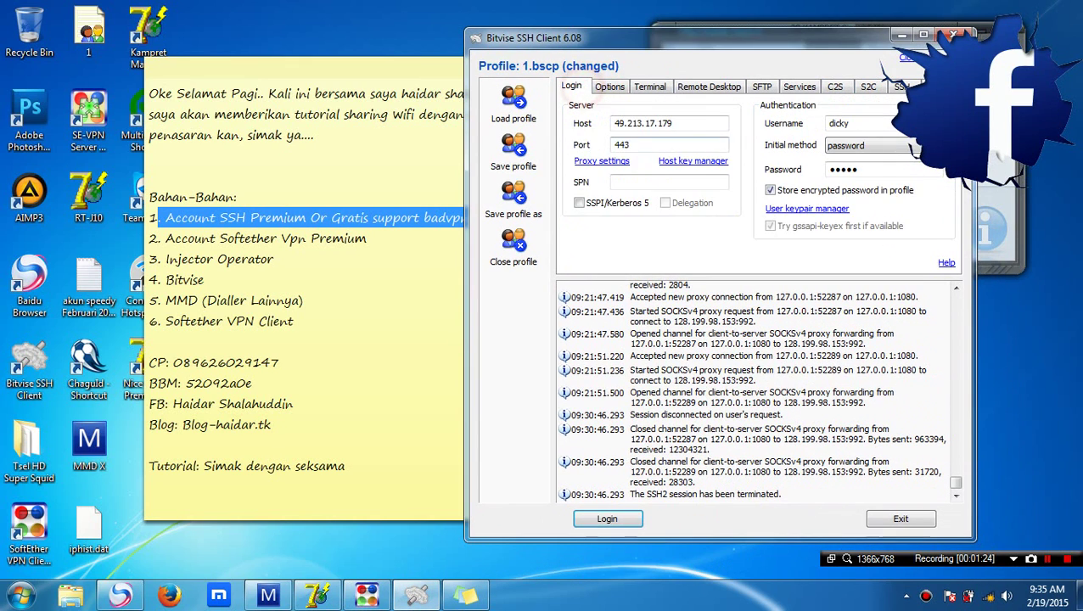
drag(857, 123, 834, 123)
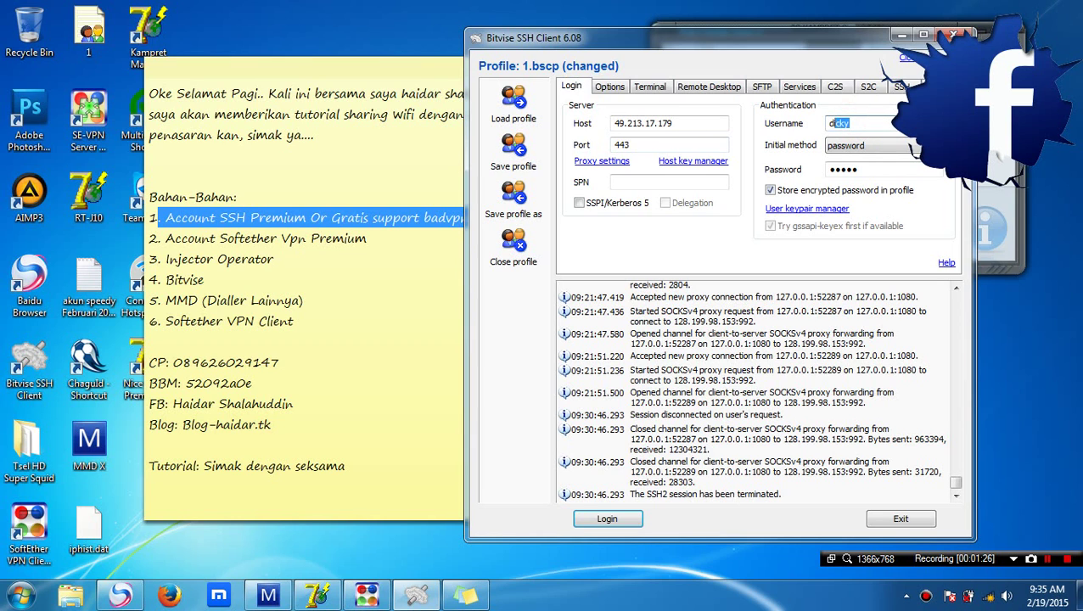
click(674, 123)
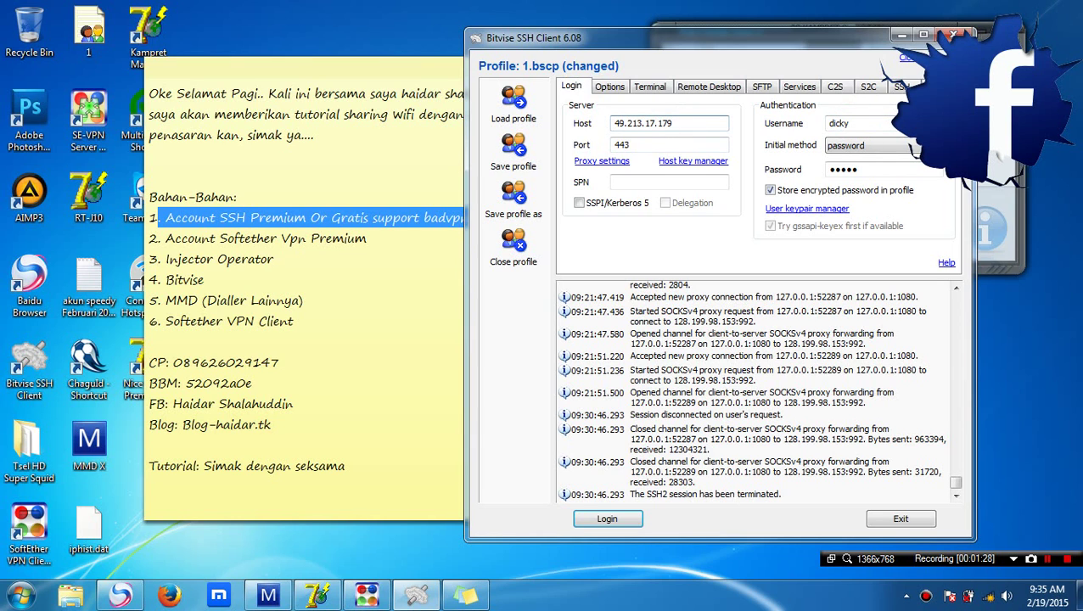
click(902, 35)
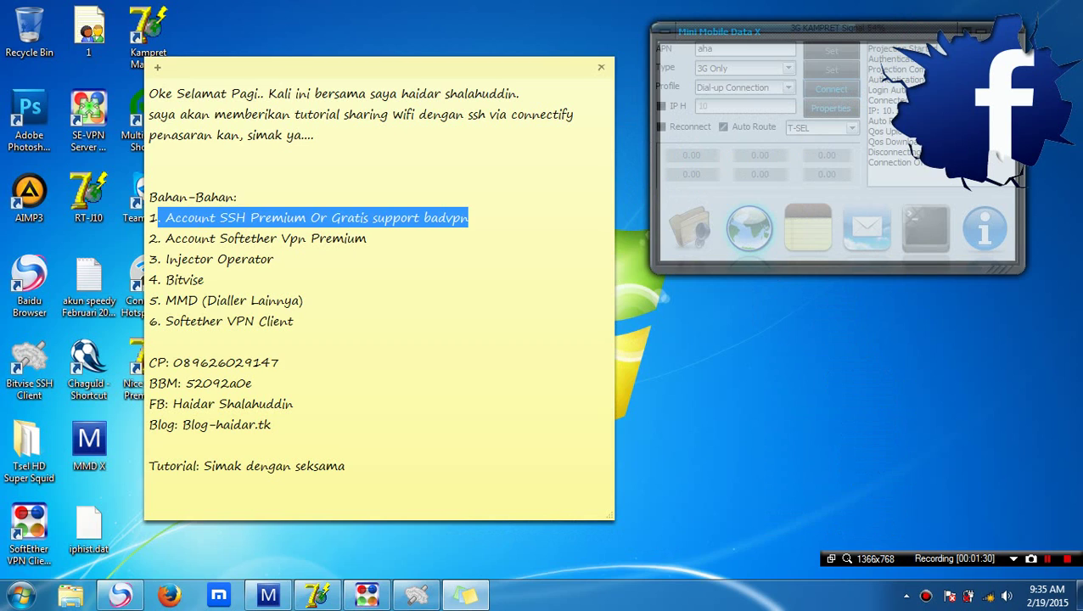
click(479, 220)
click(370, 238)
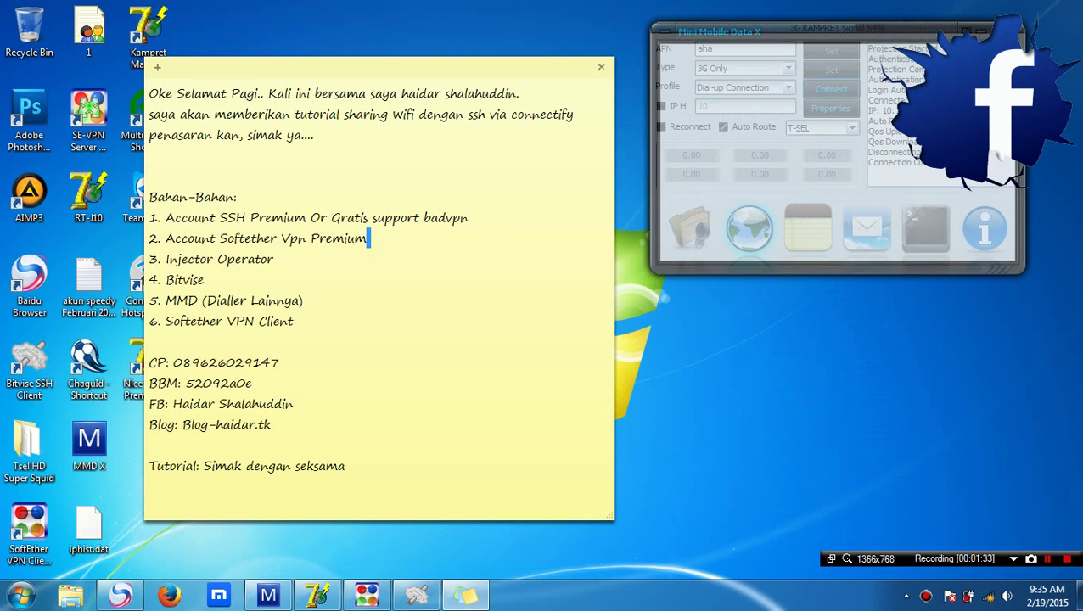
drag(371, 239, 159, 238)
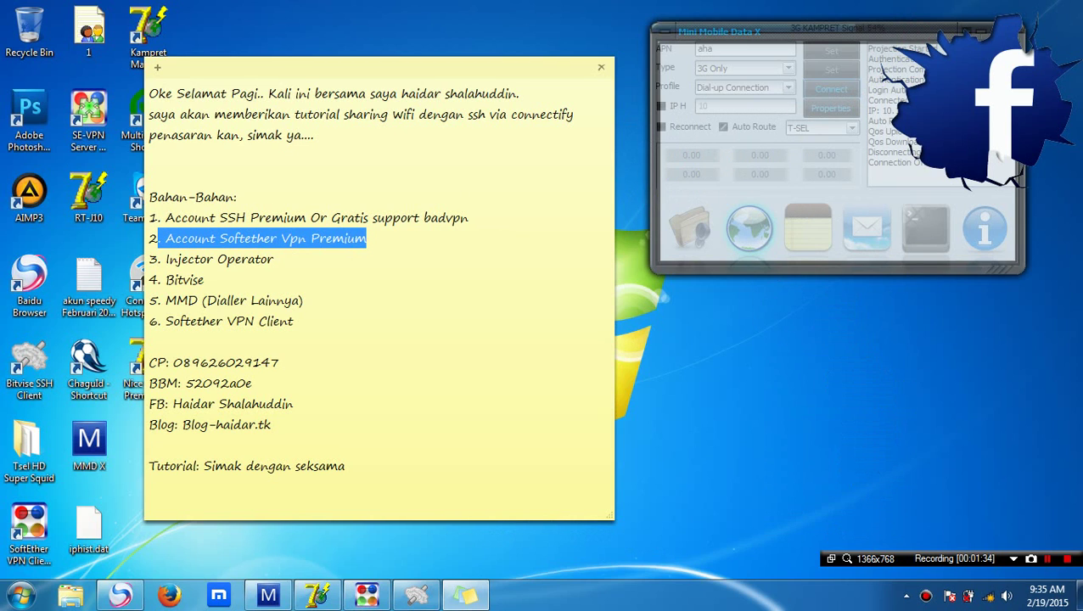
click(367, 594)
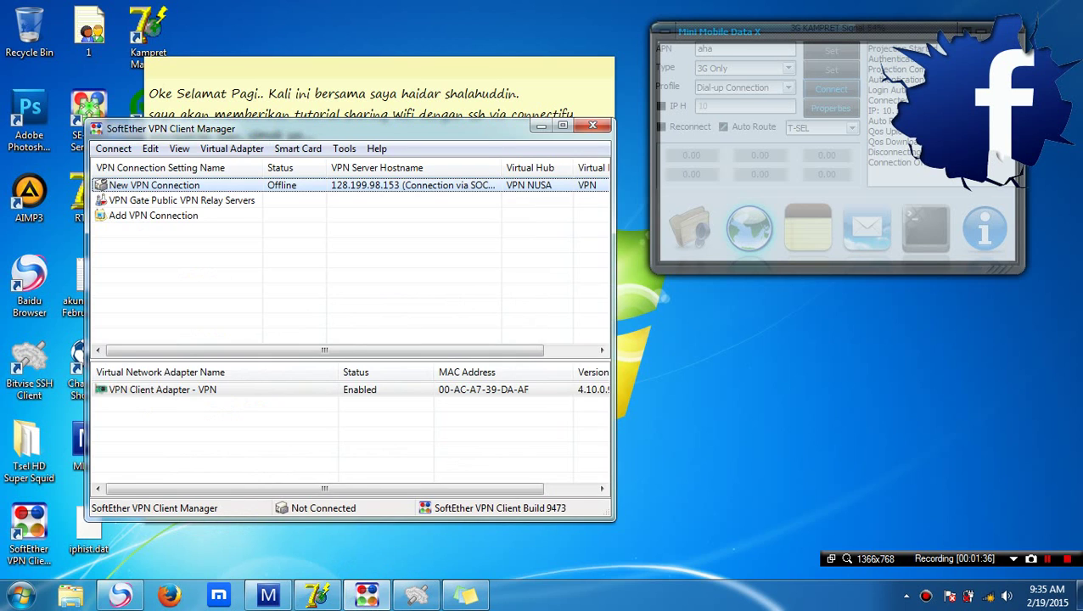
drag(475, 128, 929, 142)
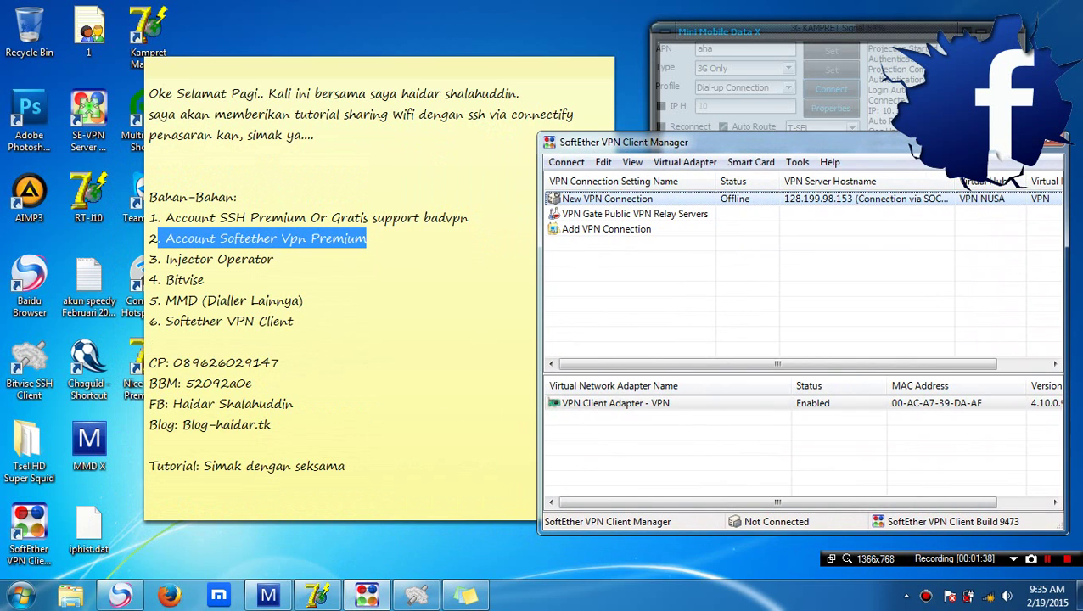
click(413, 240)
click(414, 240)
click(291, 261)
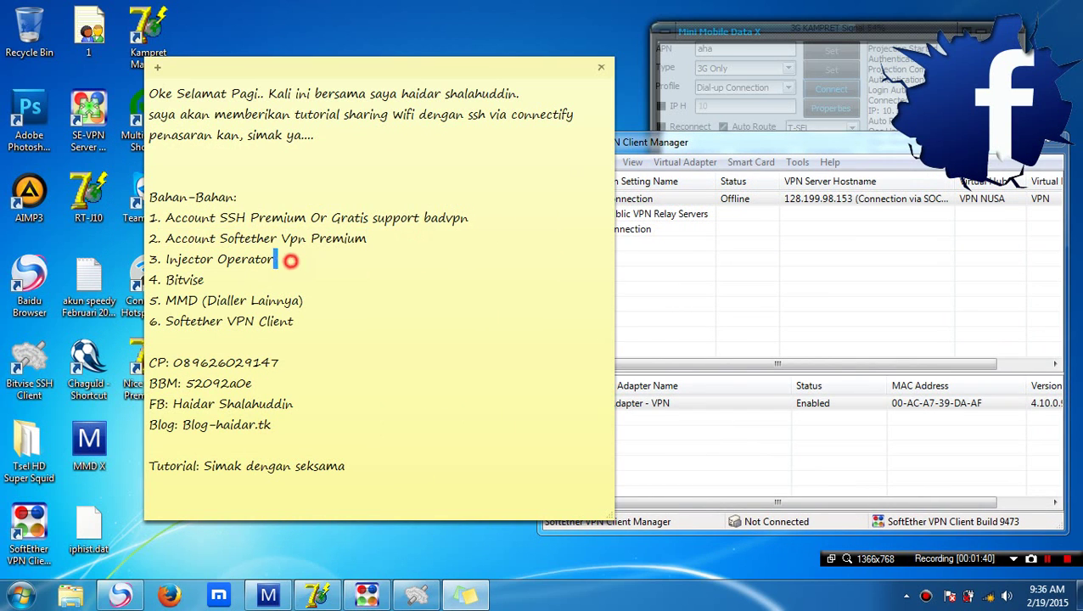
triple_click(290, 260)
triple_click(209, 280)
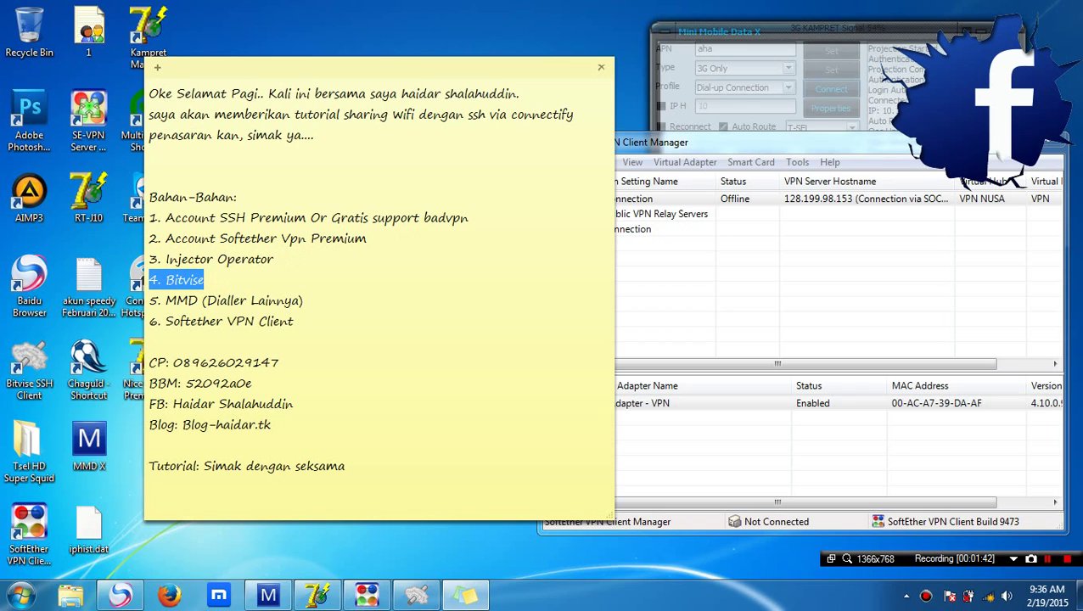
triple_click(303, 300)
drag(294, 321, 158, 321)
mouse_move(701, 141)
mouse_down()
mouse_move(701, 17)
mouse_move(709, 164)
mouse_move(681, 159)
mouse_up()
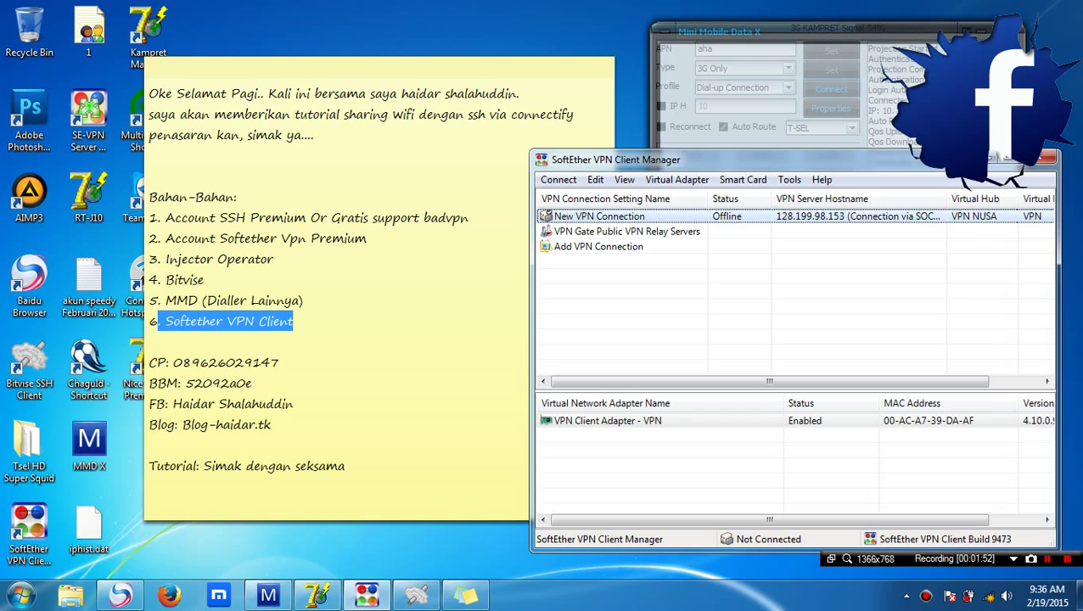
click(308, 294)
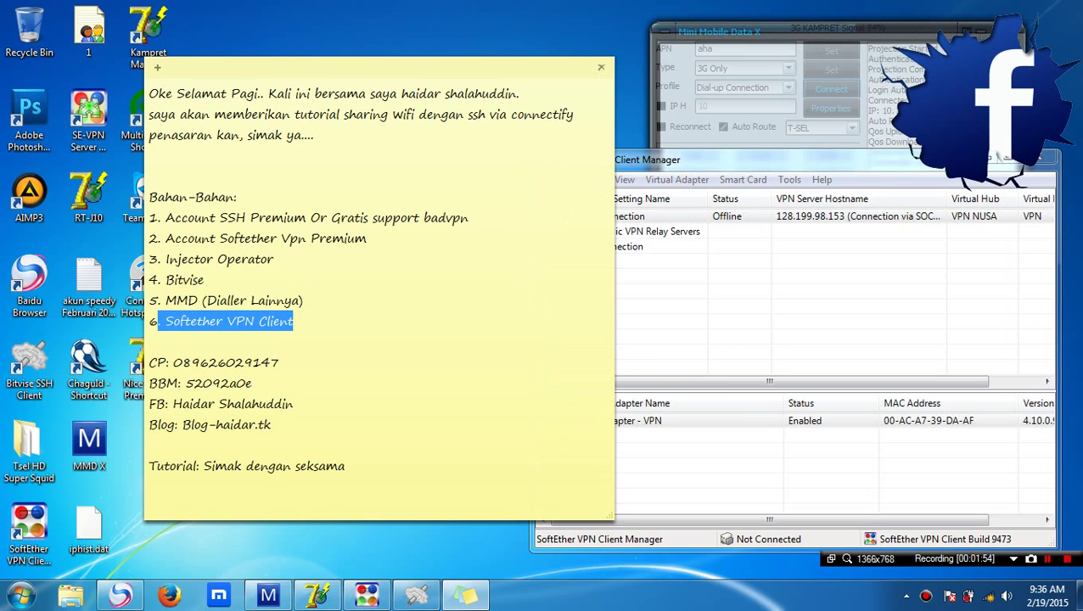
click(429, 267)
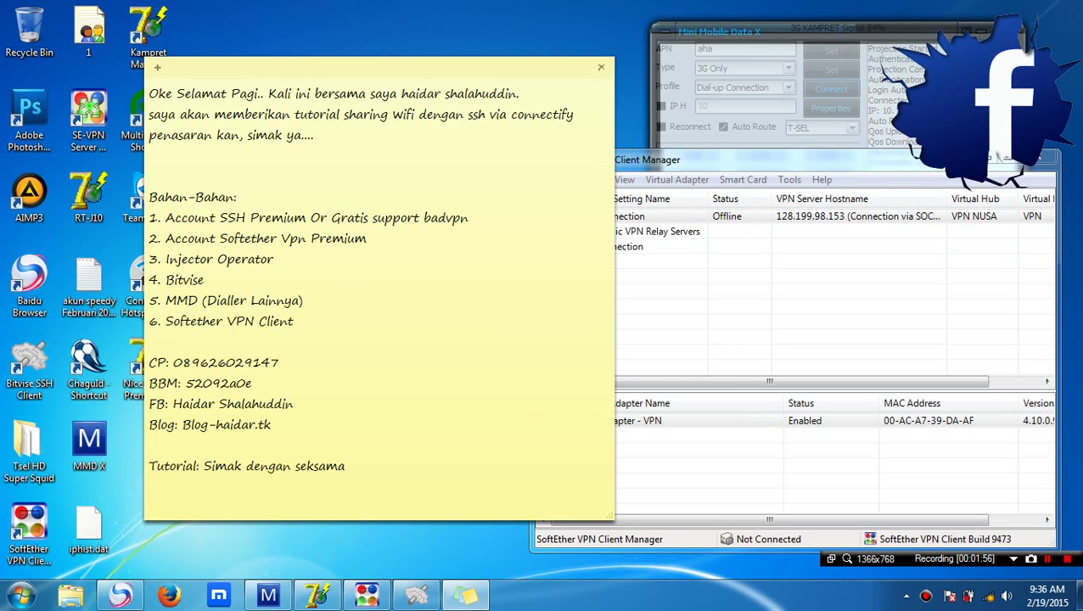
click(353, 465)
Add a colon to the heading and the step '1. Konekan MMD atau modem dengan dialler'
text(:)
key(Return)
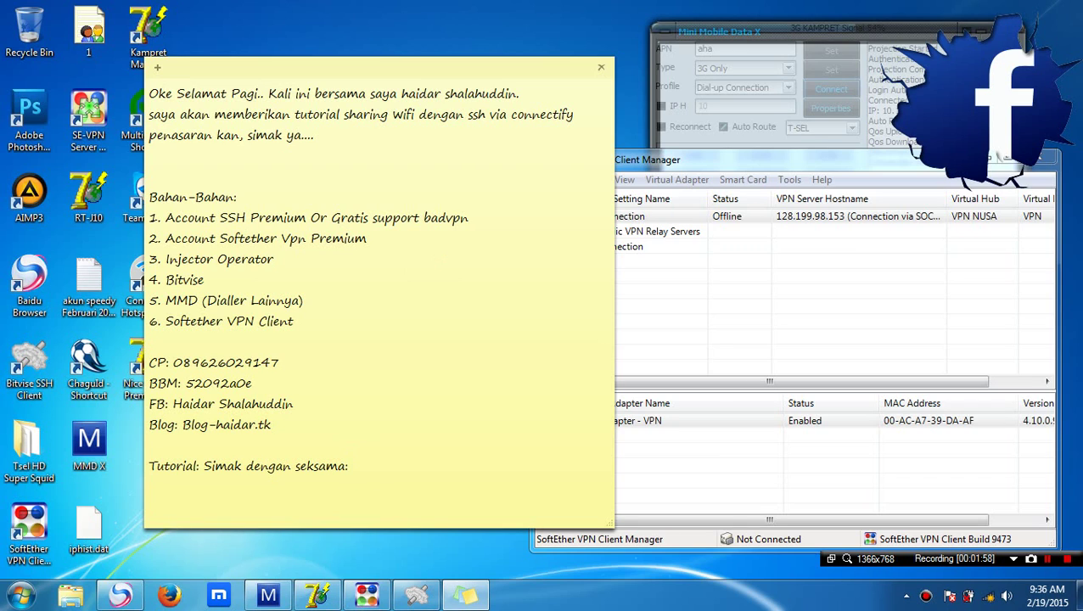
text(1. Konekan MMD)
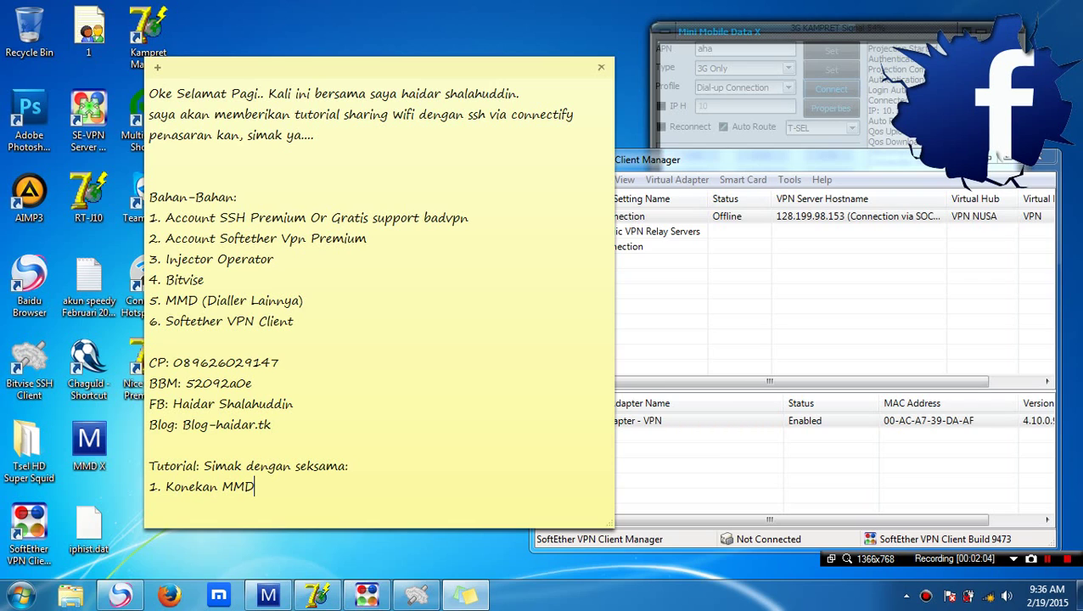
text( atau modem d)
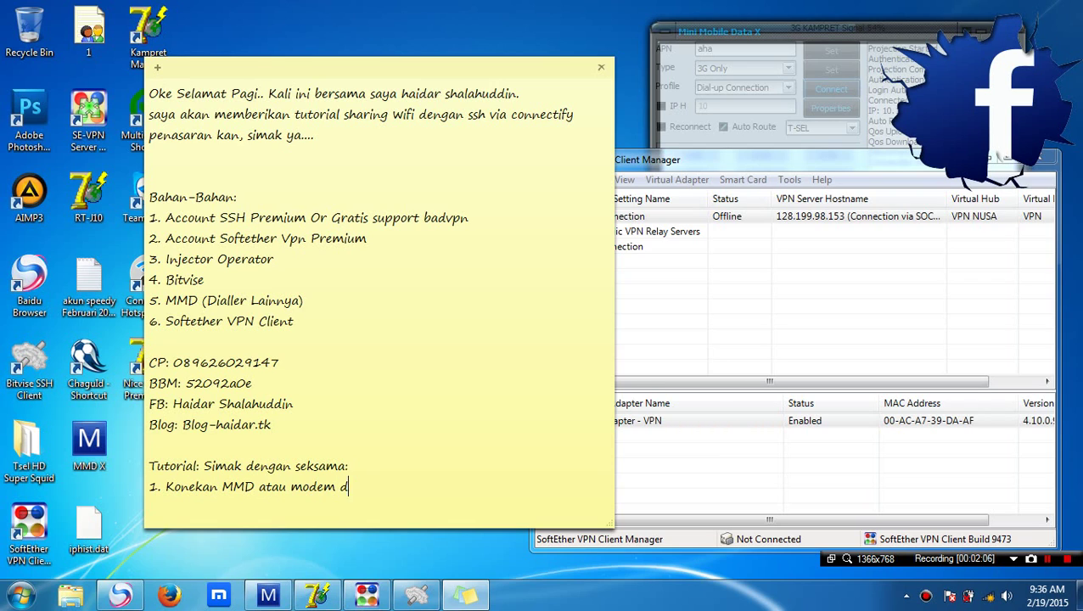
text(engan)
key(Return)
key(Return)
key(Return)
key(Return)
key(Return)
key(Return)
key(Return)
key(Return)
key(Return)
key(Return)
key(Return)
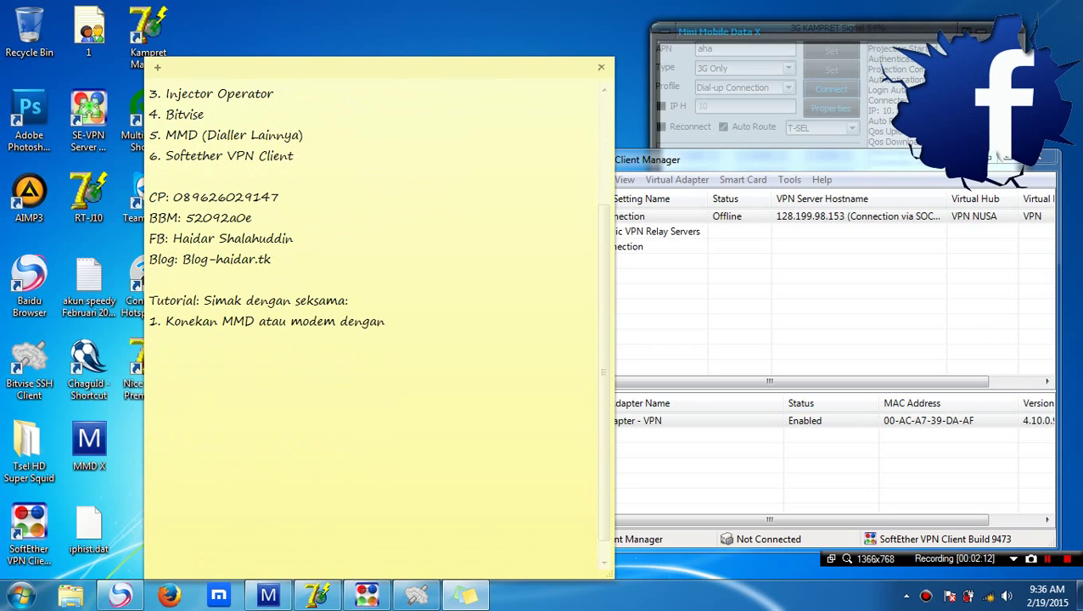
click(387, 327)
text(dialler)
key(alt+Tab)
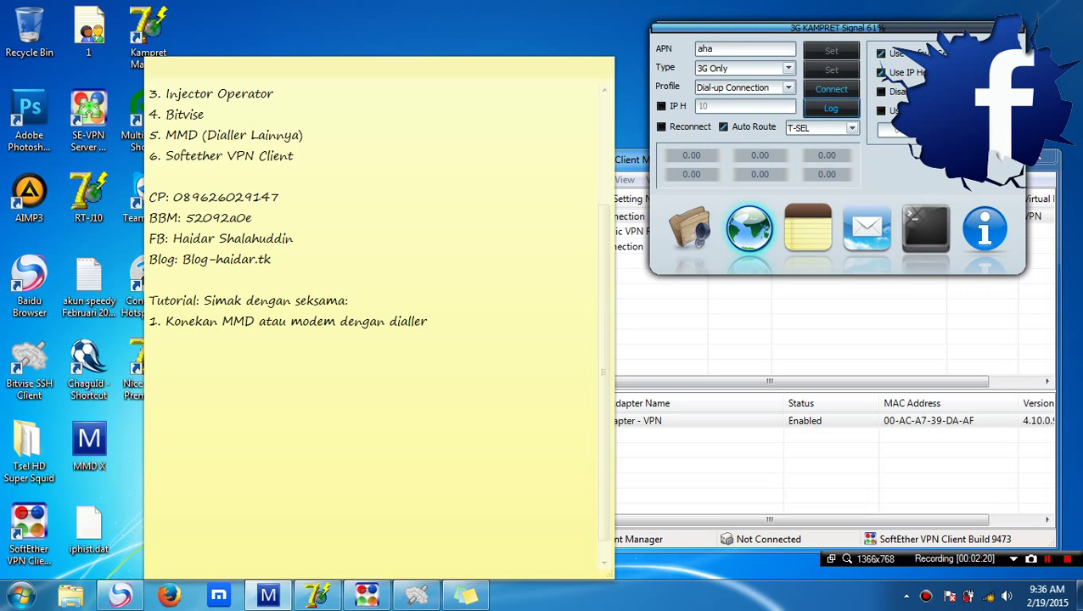
Connect the modem in Mini Mobile Data X, append ', 1,2,3 centang + route' to step 1, and start '2.'
click(884, 74)
click(831, 107)
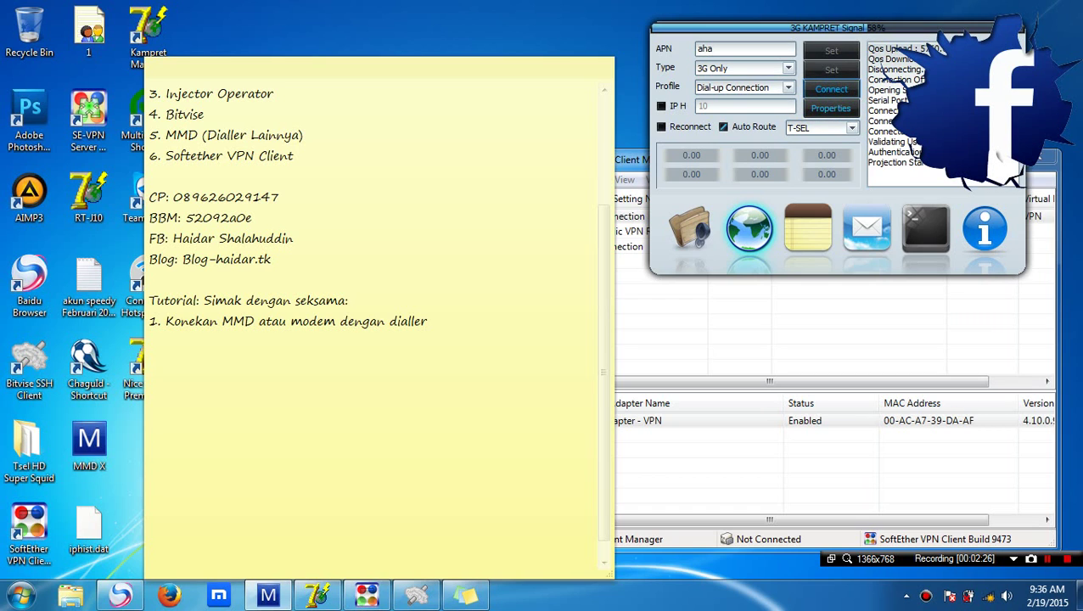
click(428, 321)
text(, 1)
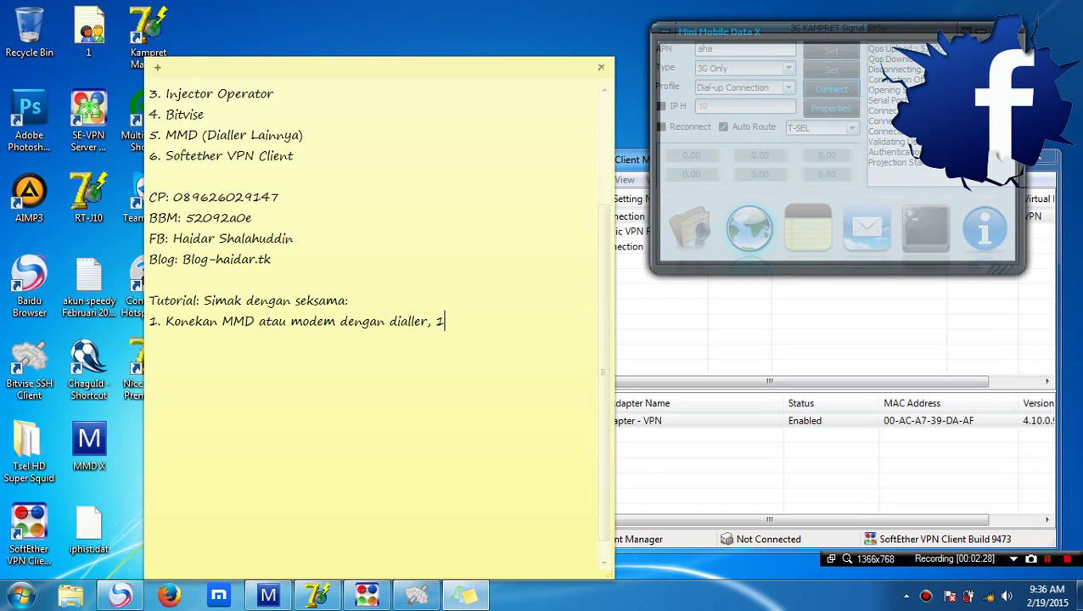
text(,2,3 centang)
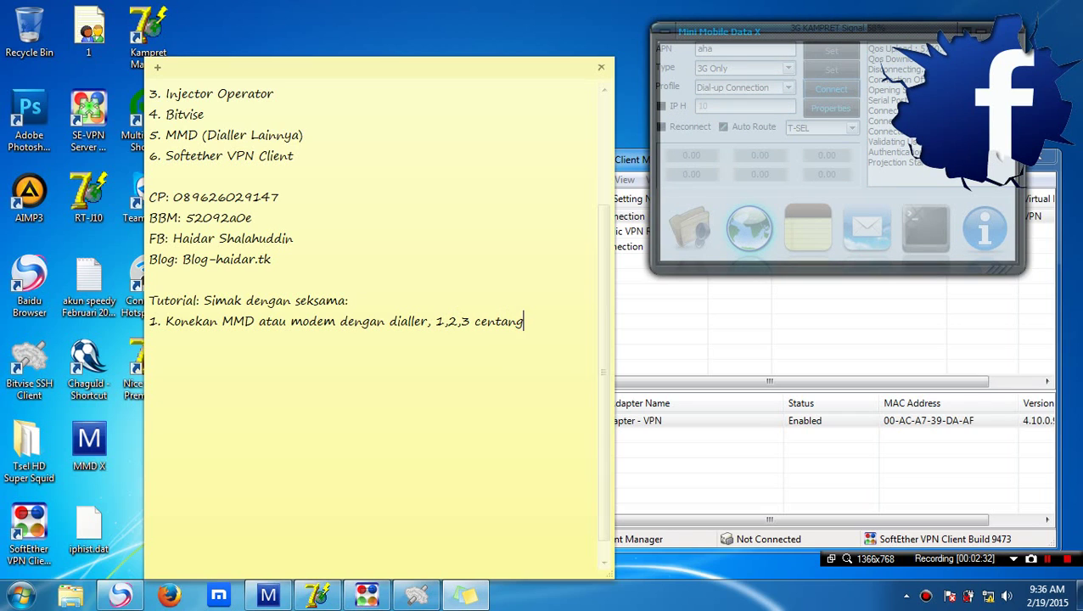
text( + route)
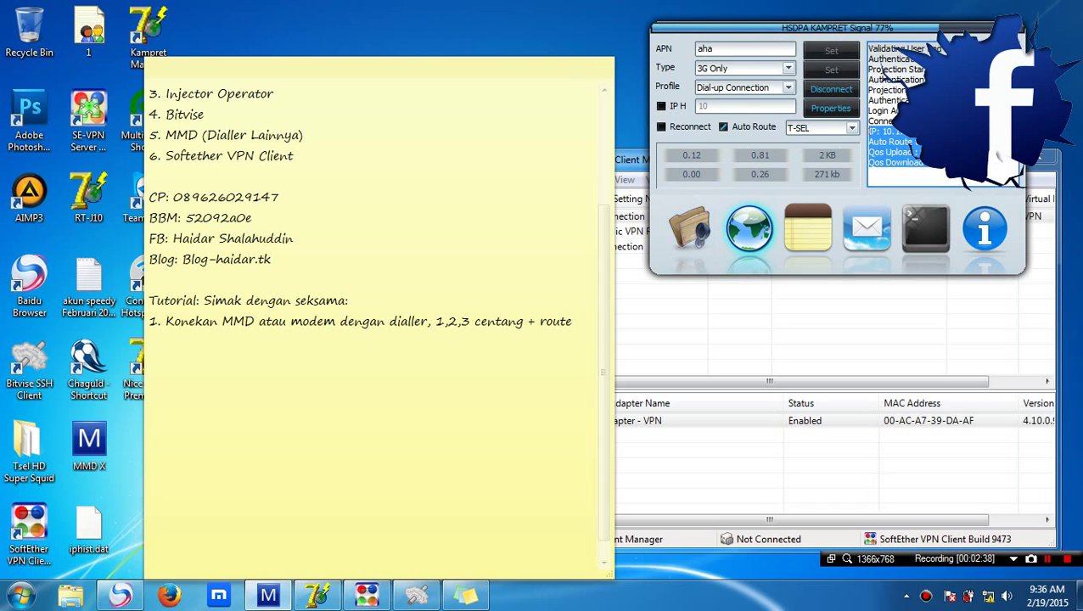
click(573, 321)
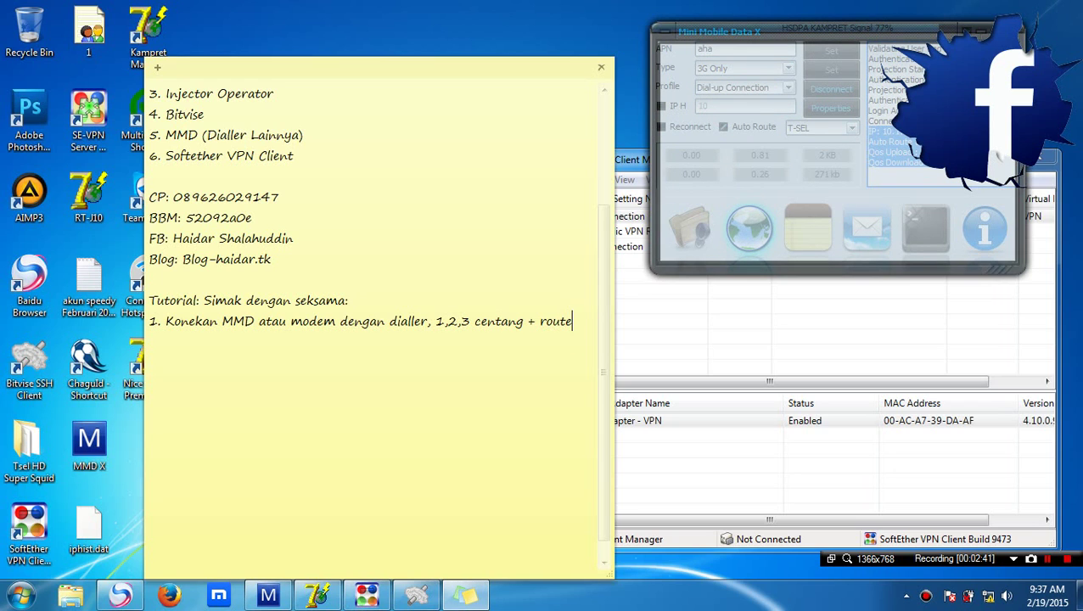
key(Return)
text(2.)
Minimize the dialler, move Kampret Mania to the top-right, and start it for 49.213.17.179:80
click(269, 594)
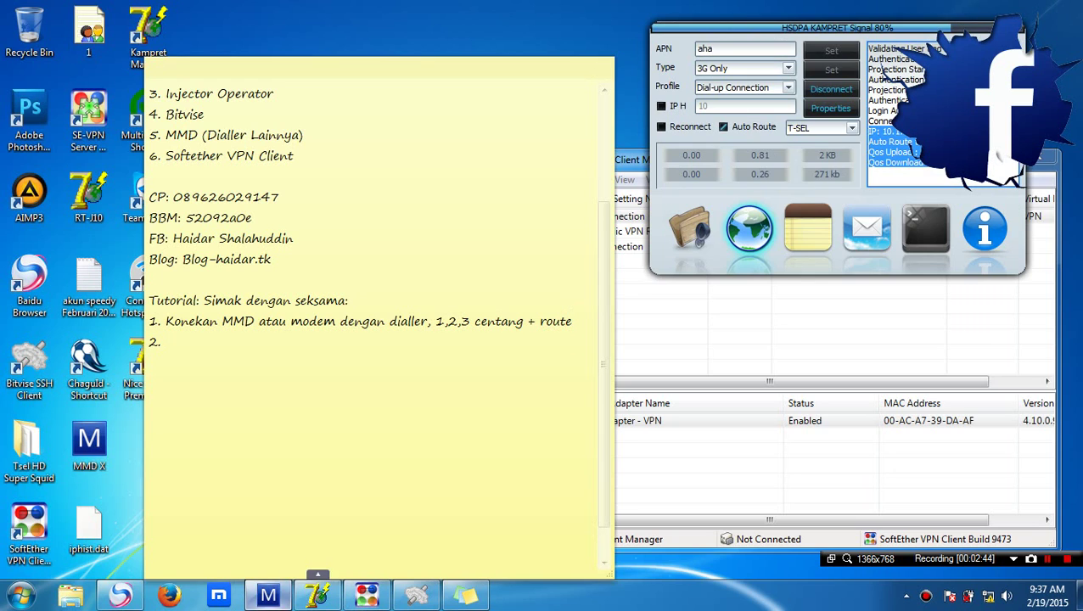
click(317, 594)
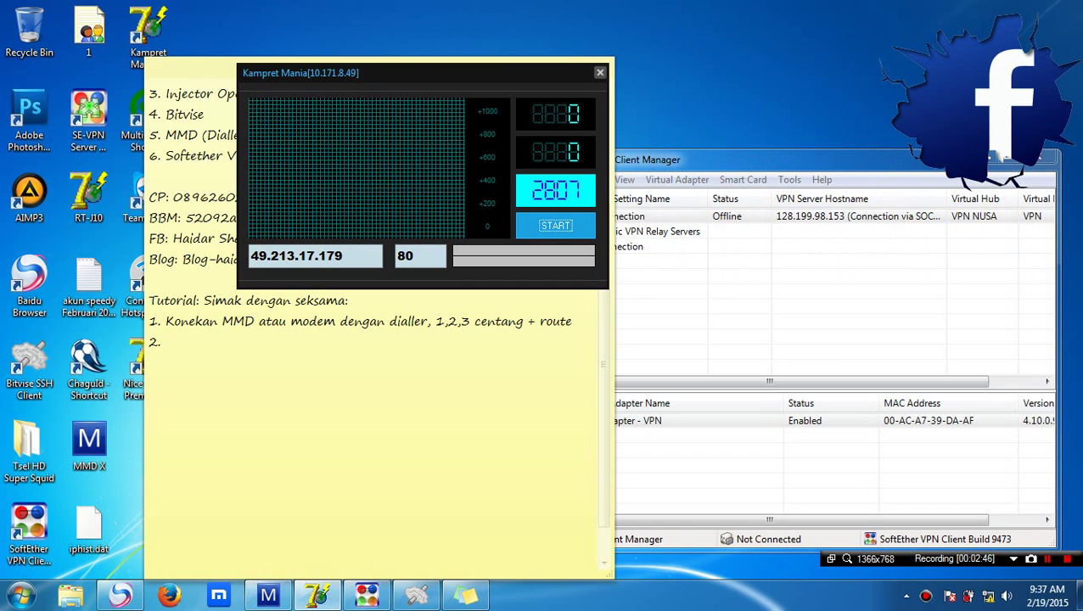
click(518, 79)
drag(518, 79, 940, 50)
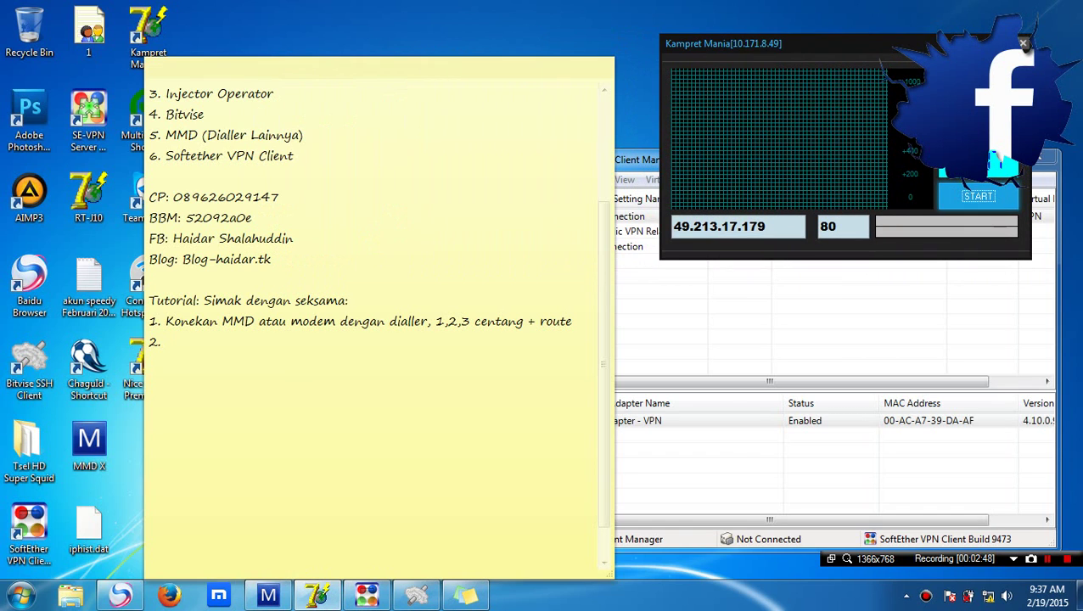
click(1010, 193)
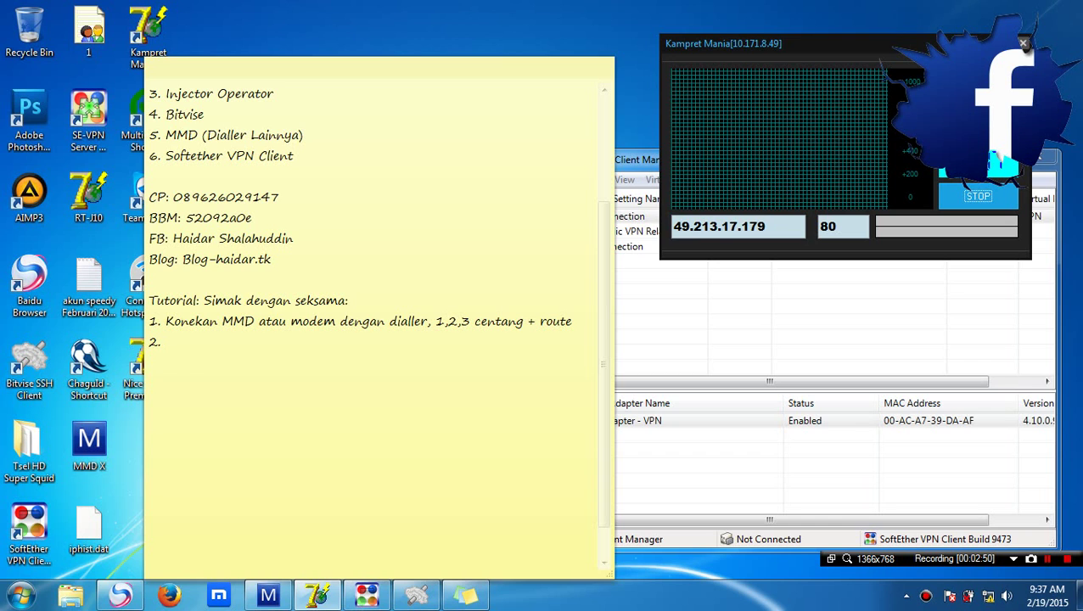
Log Bitvise in to 49.213.17.179:443 with SOCKS forwarding on 127.0.0.1:1080, then hide the window
click(416, 594)
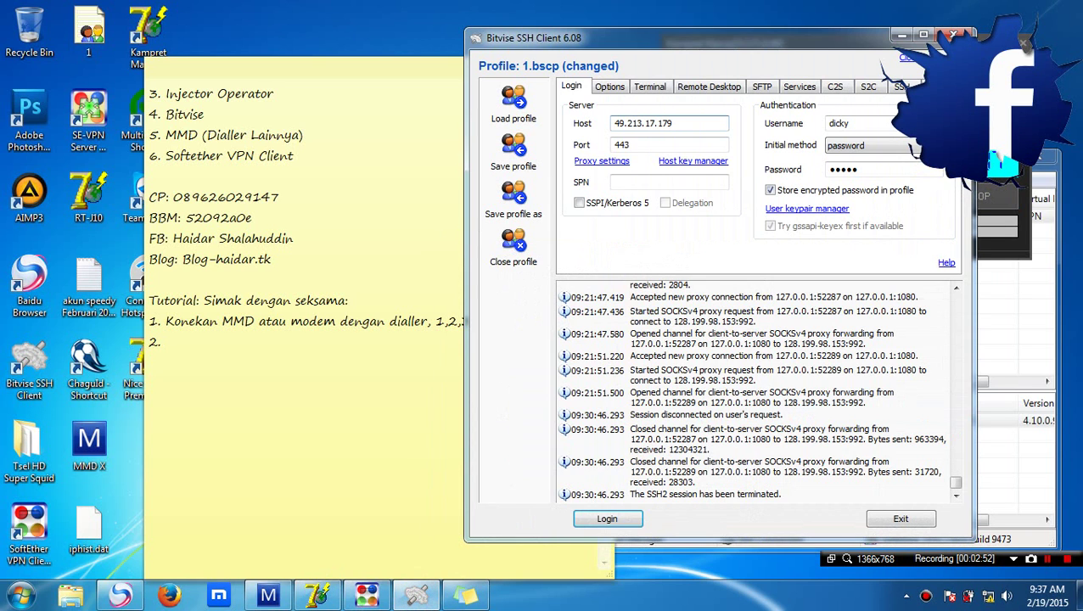
key(Return)
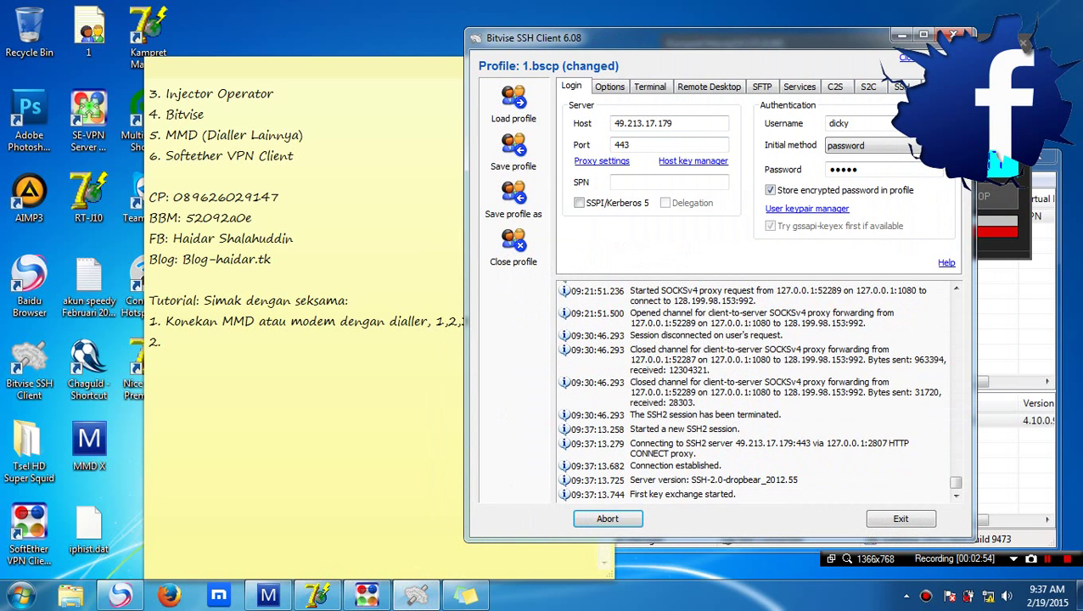
drag(889, 36, 723, 43)
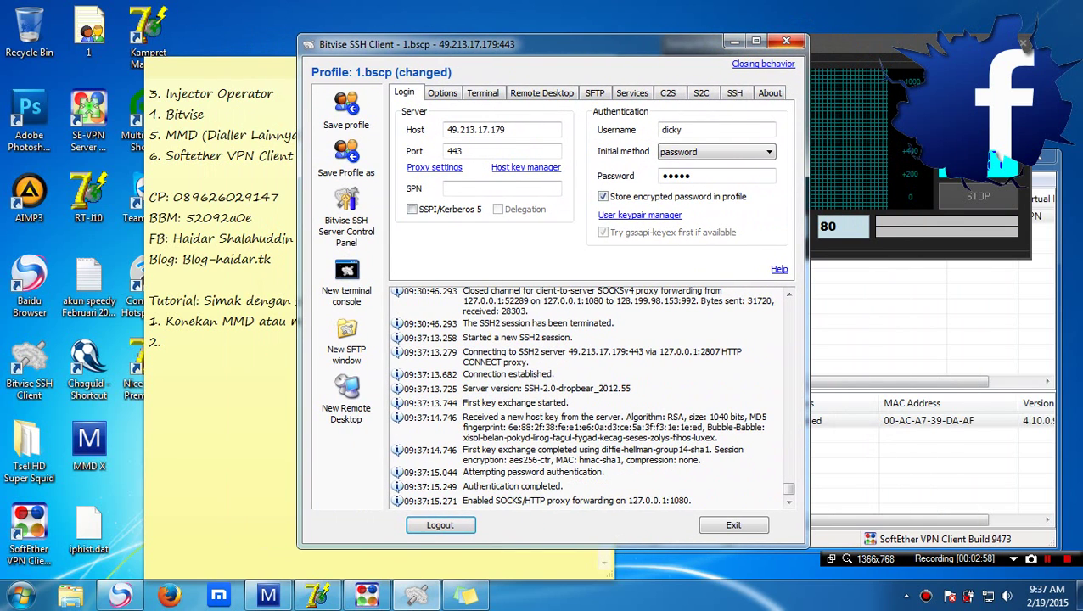
click(786, 41)
Complete step 2 as 'Konekan juga ssh dengan bitvise manual saja tidak perlu tunnel'
click(174, 342)
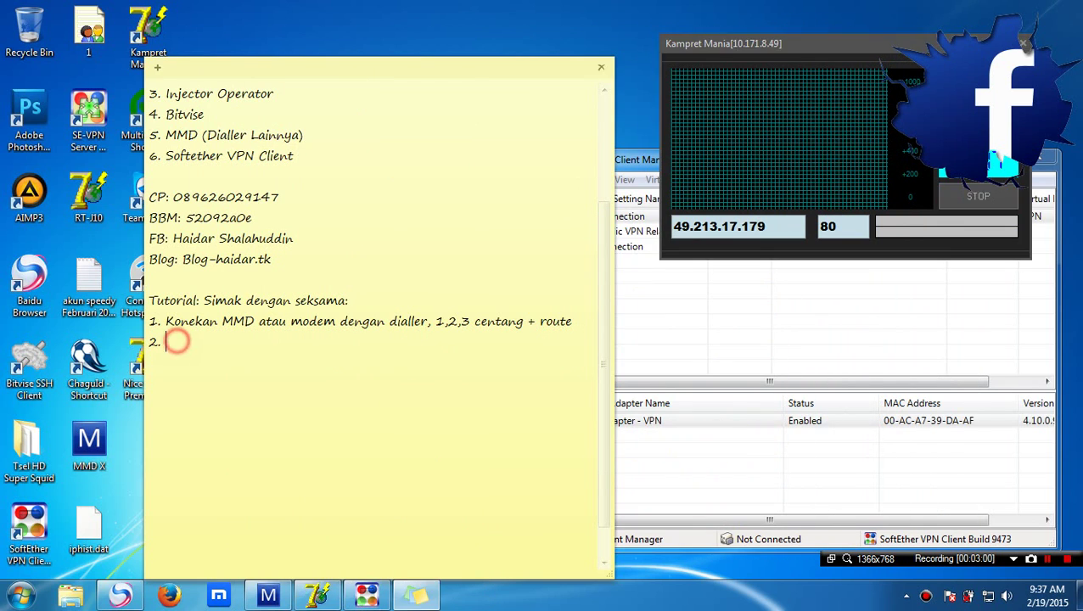
text(Konekan jug)
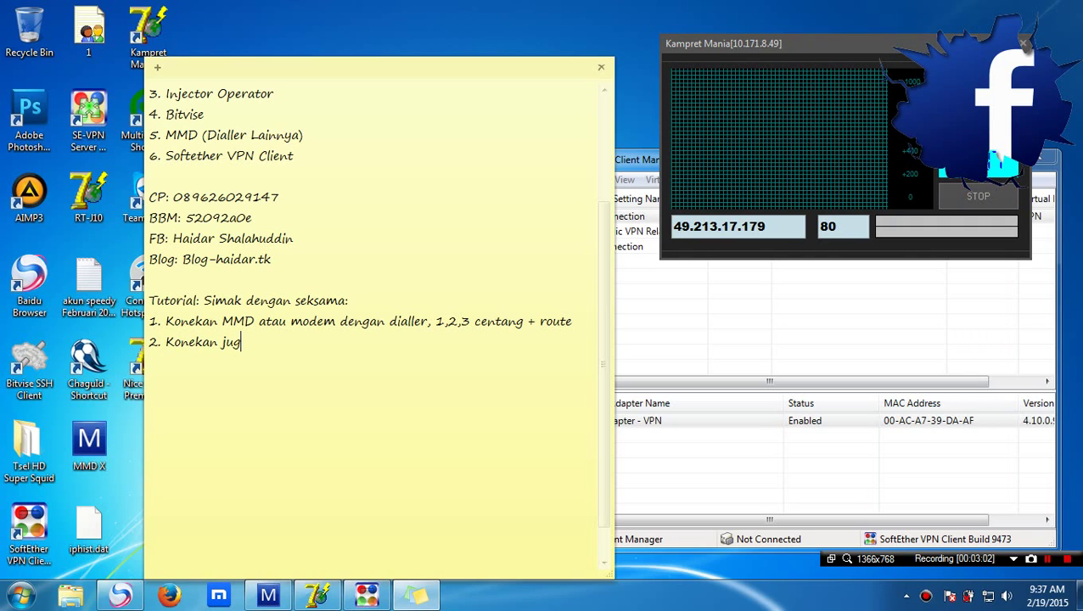
text(a ssh dengan bitvise)
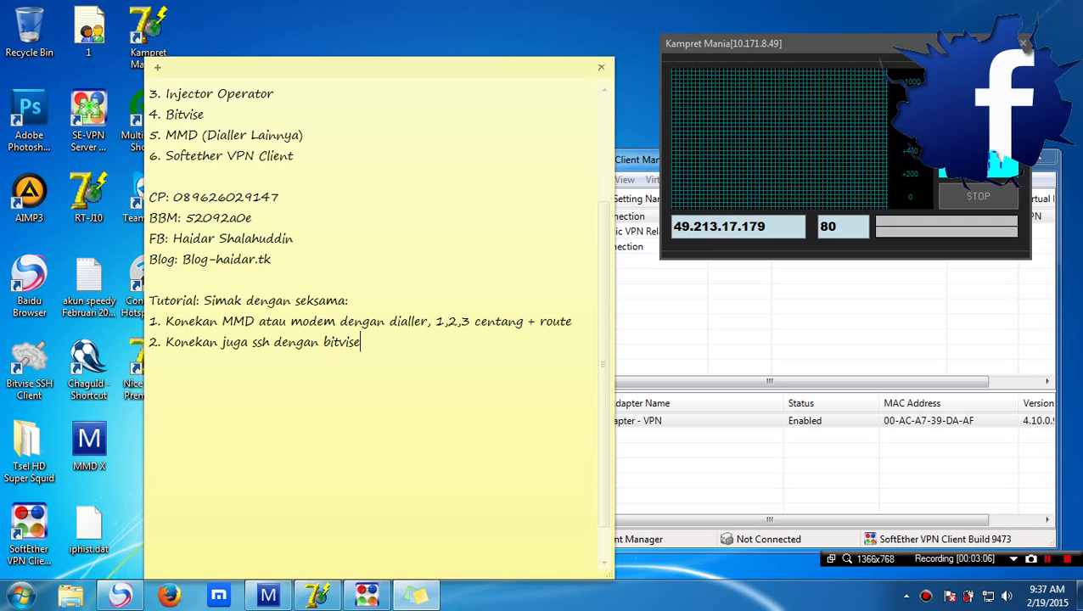
text( manual saja tidak per)
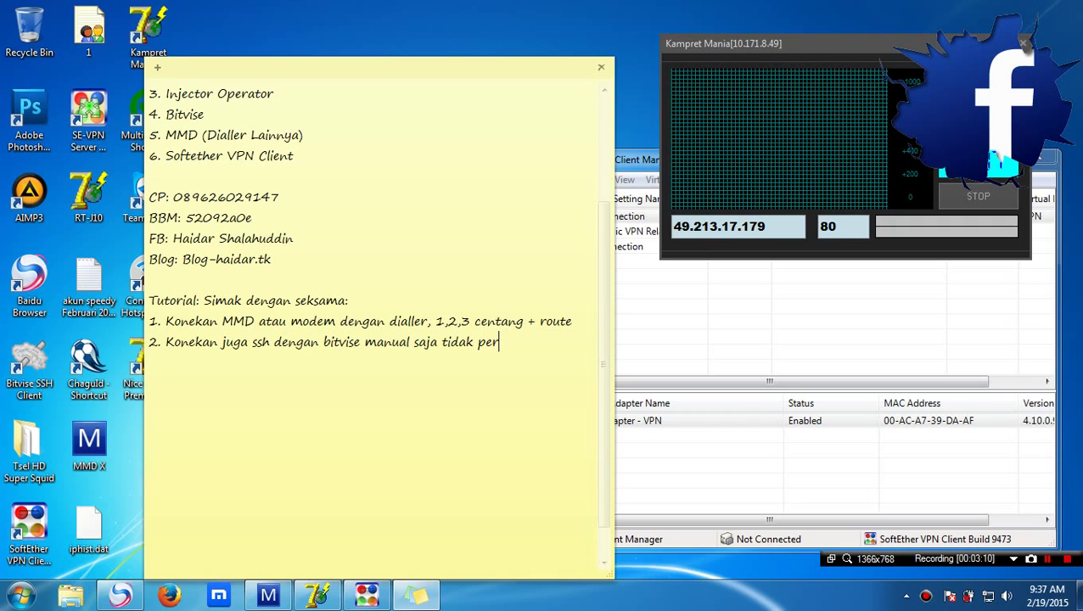
text(lu tunnel)
key(Return)
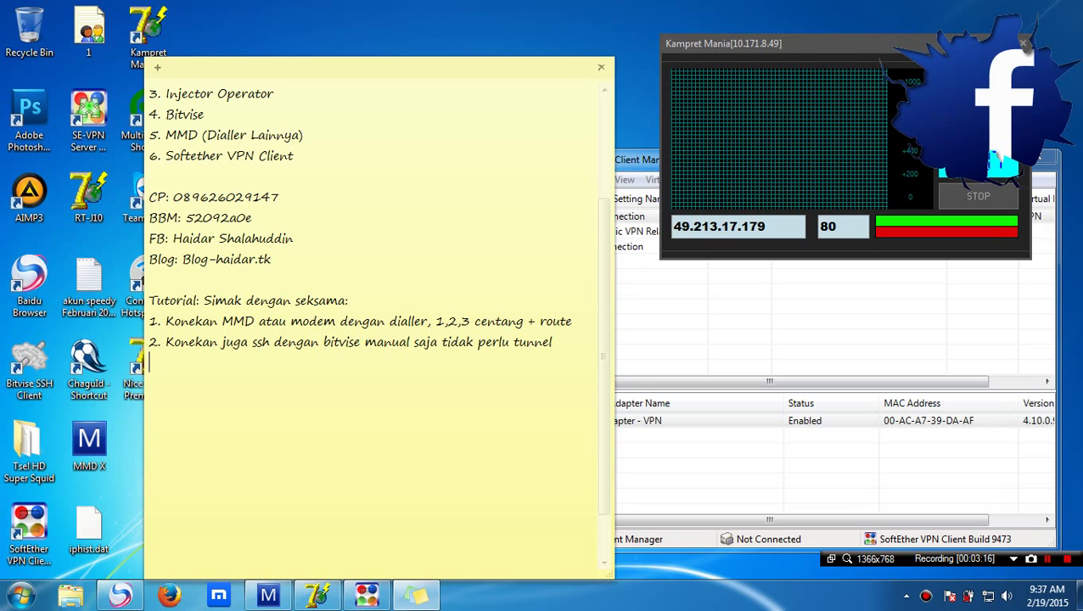
Write step 3: '3. setelah itu buka client softethervpn'
text(3. )
text(jangan)
key(BackSpace)
key(BackSpace)
key(BackSpace)
key(BackSpace)
key(BackSpace)
key(BackSpace)
text(setelah itu buka client)
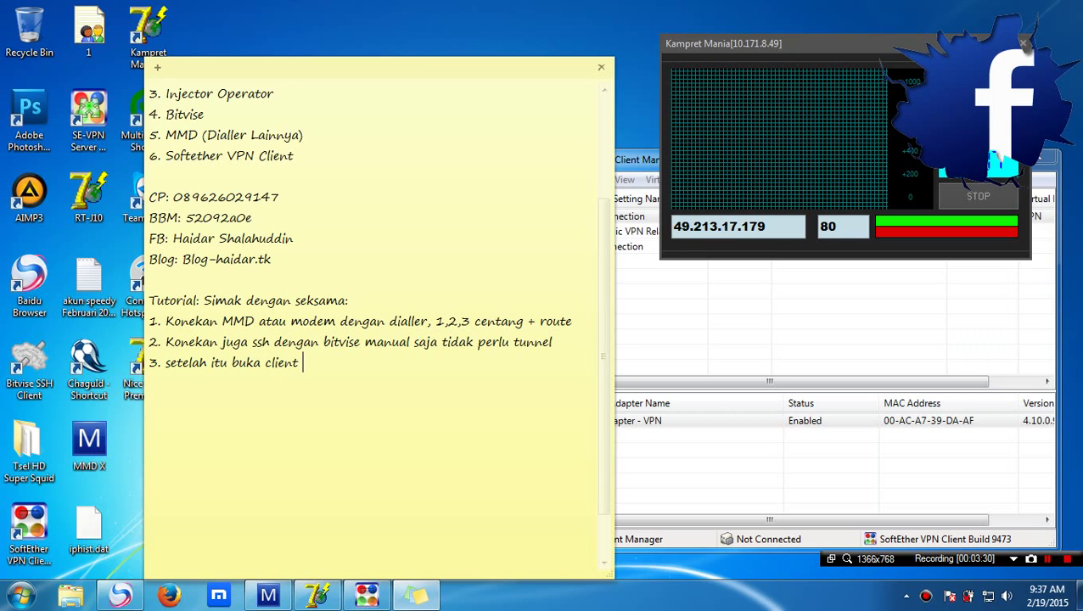
text(softethervpn)
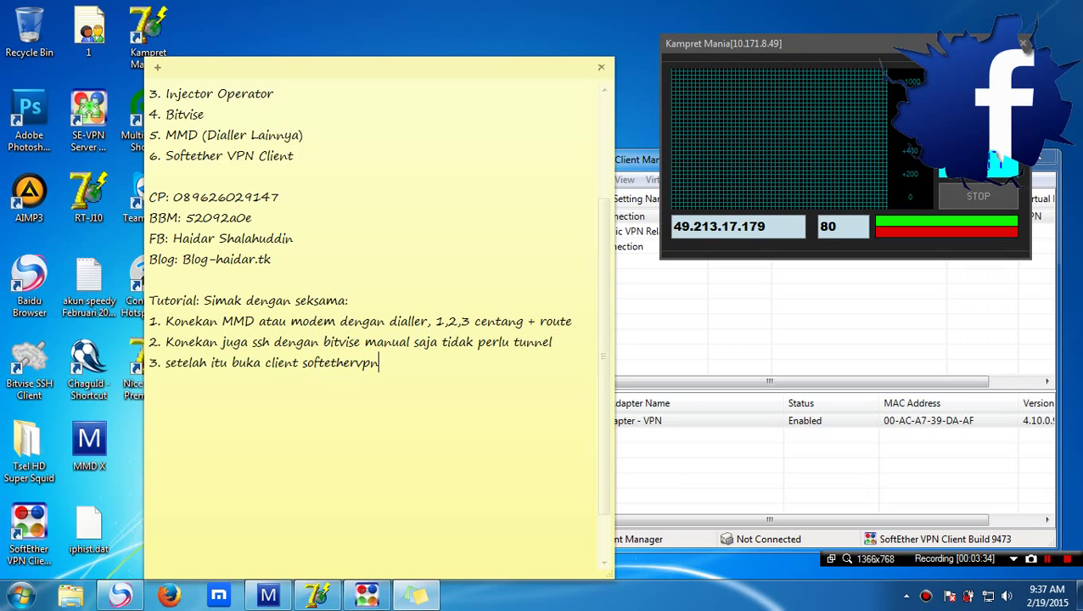
Move the SoftEther VPN Client Manager beside the note and select the New VPN Connection entry
click(717, 364)
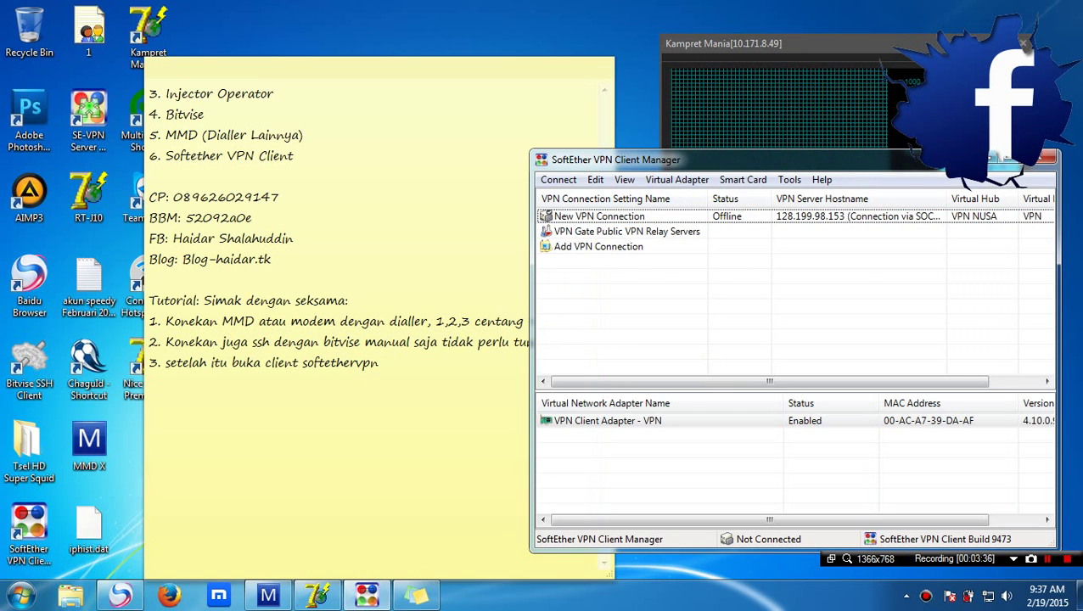
drag(640, 160, 562, 177)
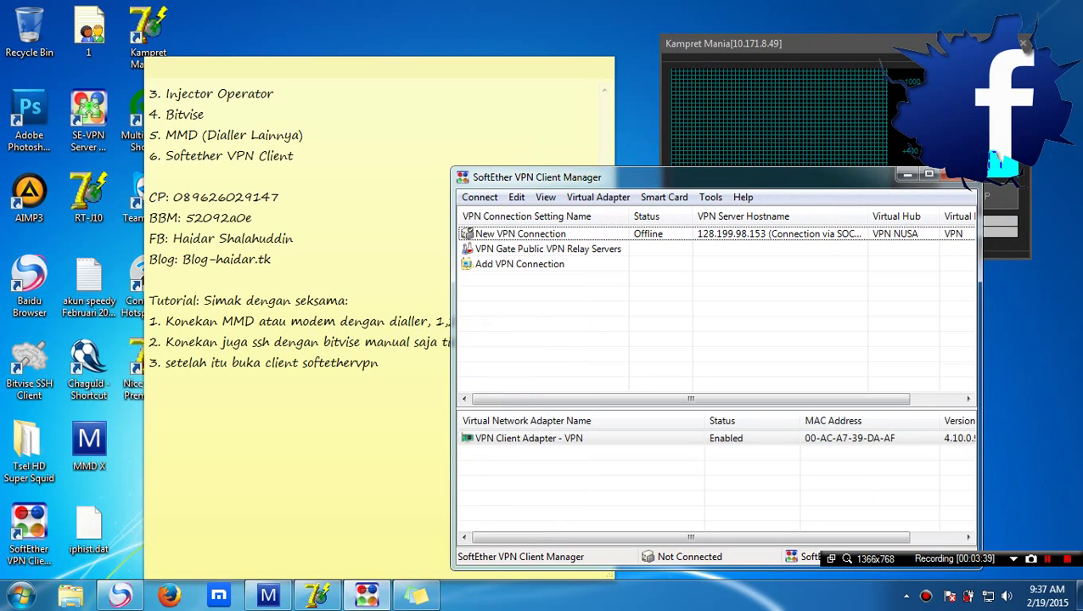
click(580, 233)
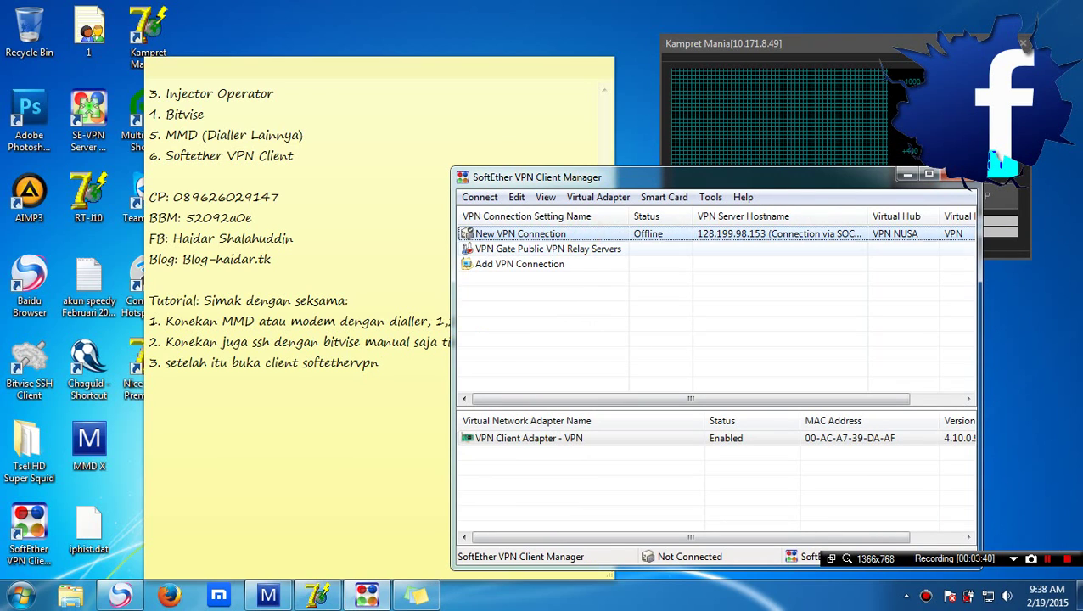
Add step 4 'Setting akunnya, disini menggunakan akun premium' and step '5. simak caranya'
click(384, 361)
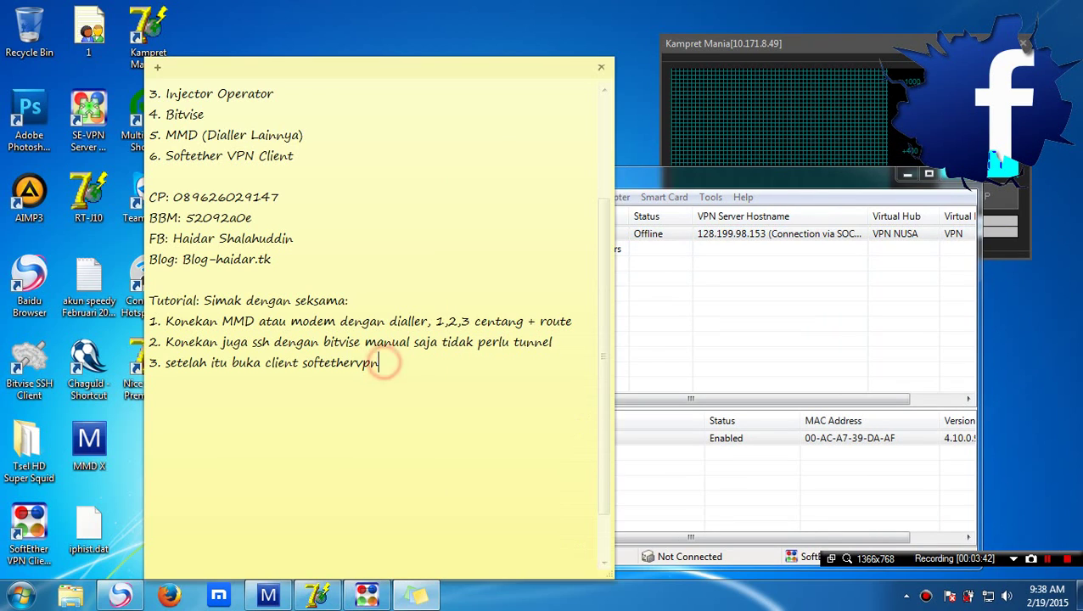
key(Return)
text(4. Set)
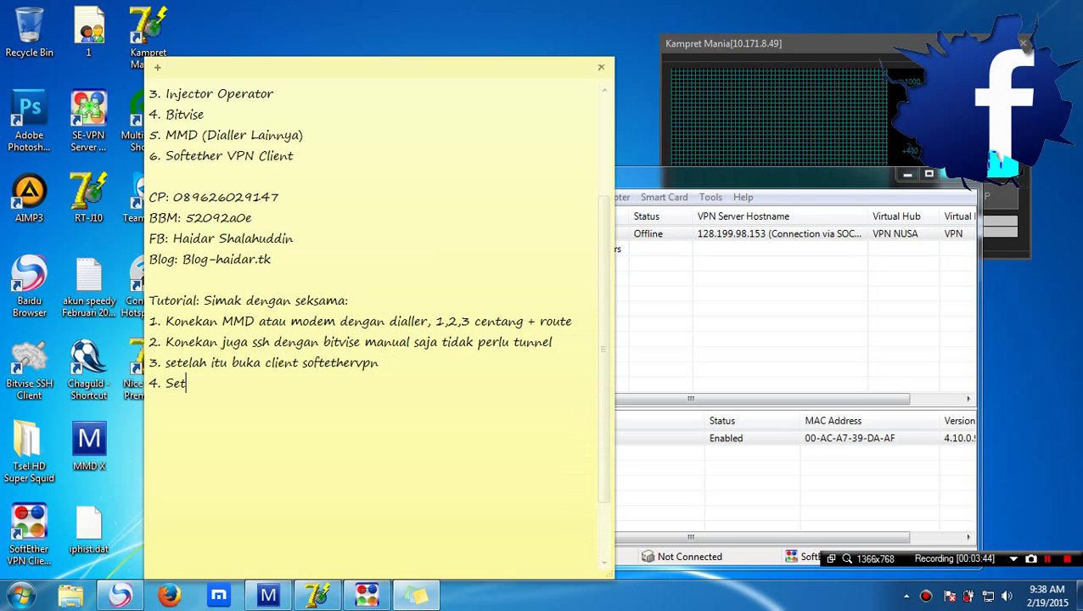
text(ting akunnya)
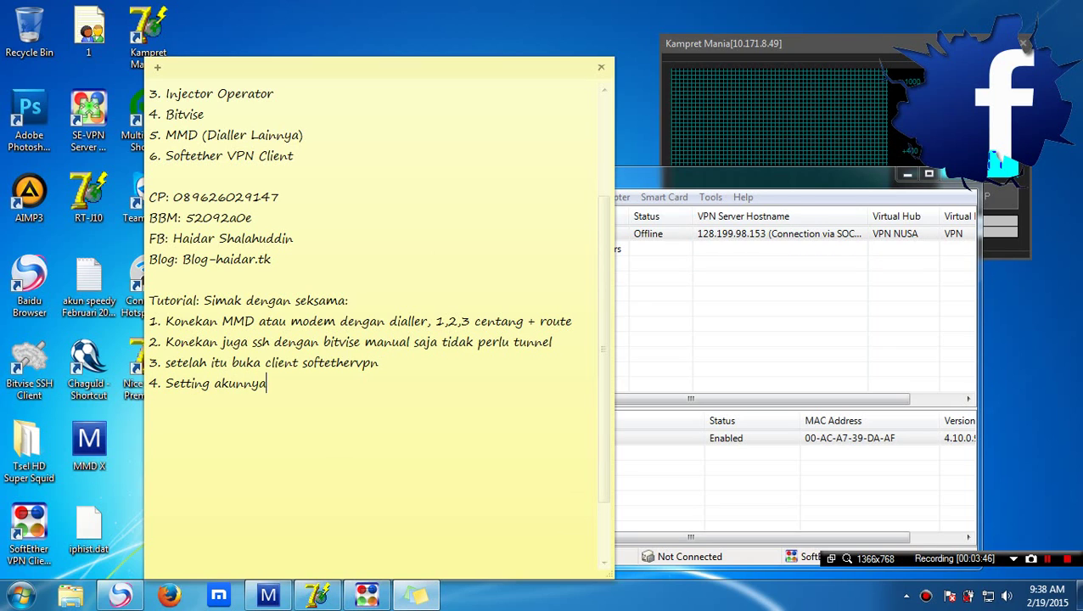
text(, disini me)
key(BackSpace)
key(BackSpace)
text(menggunakan )
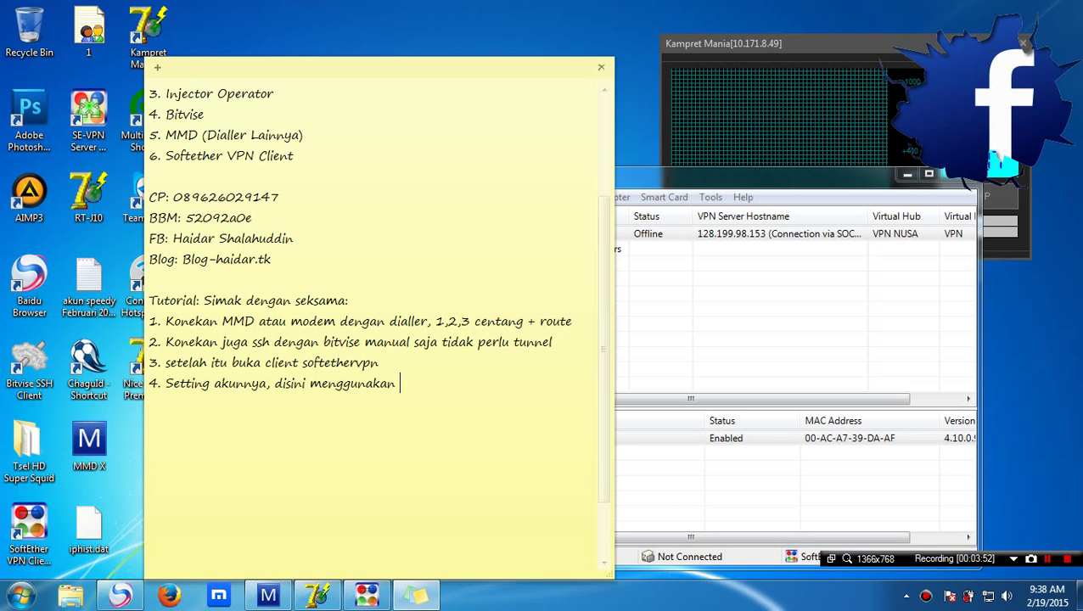
text(akun premium)
key(Return)
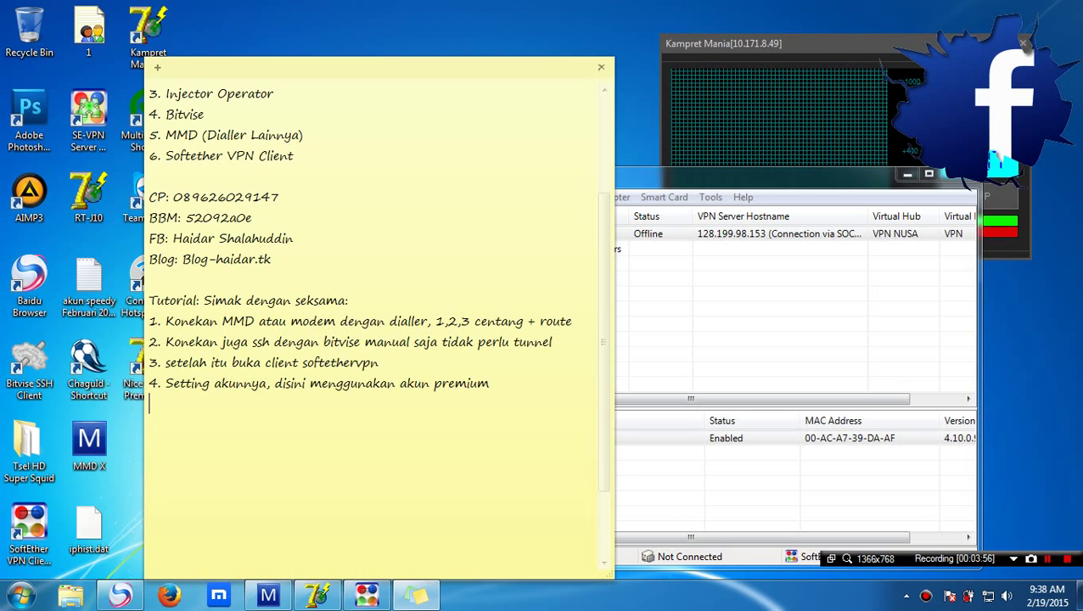
text(5. simak caranya)
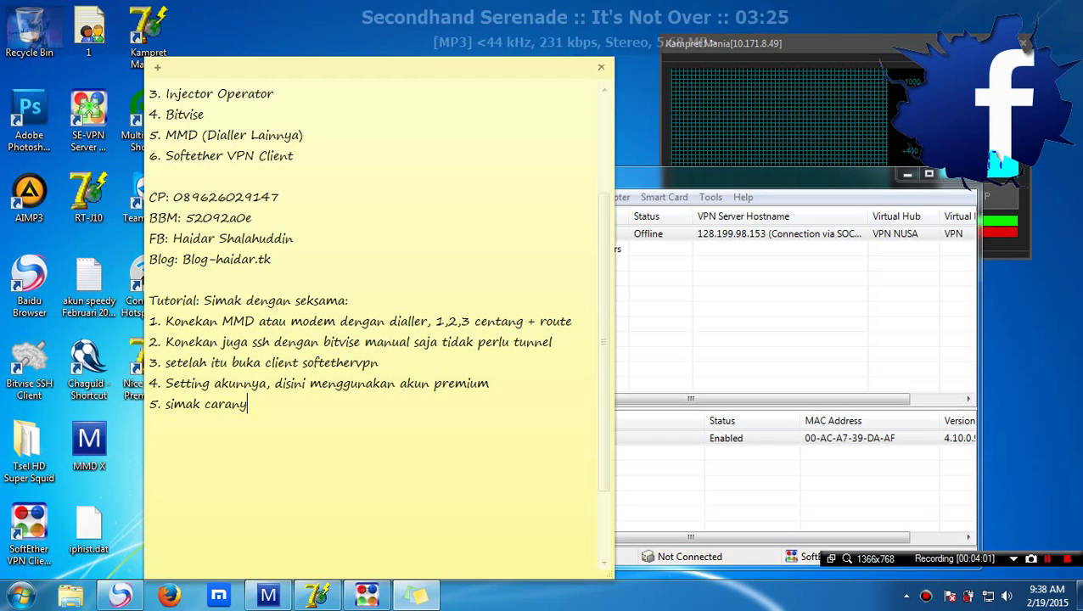
Create a new VPN connection setting named 'Isi Nama Terserah'
click(695, 290)
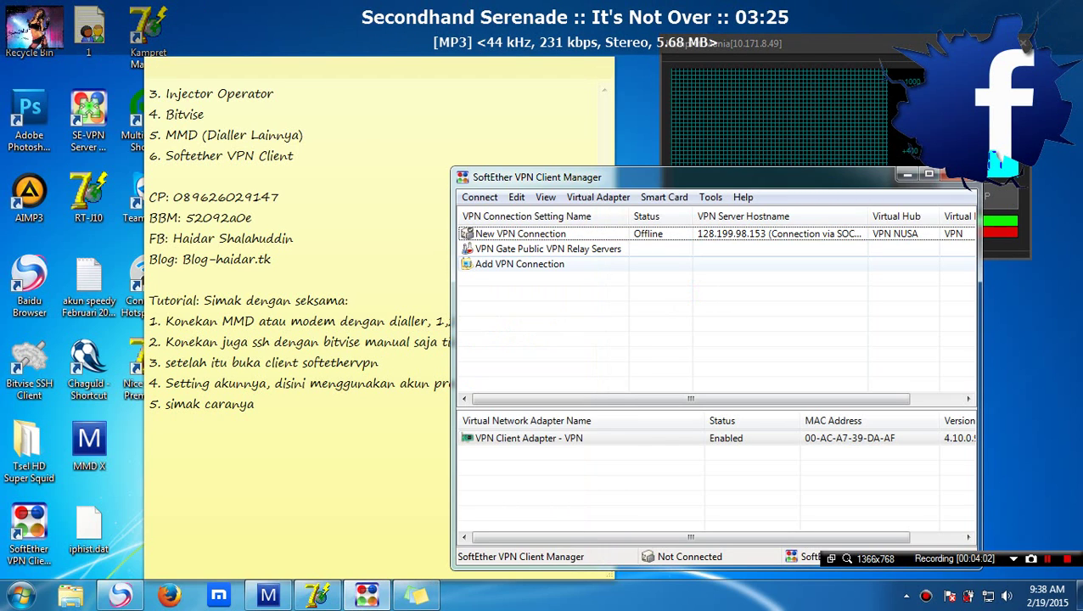
click(479, 197)
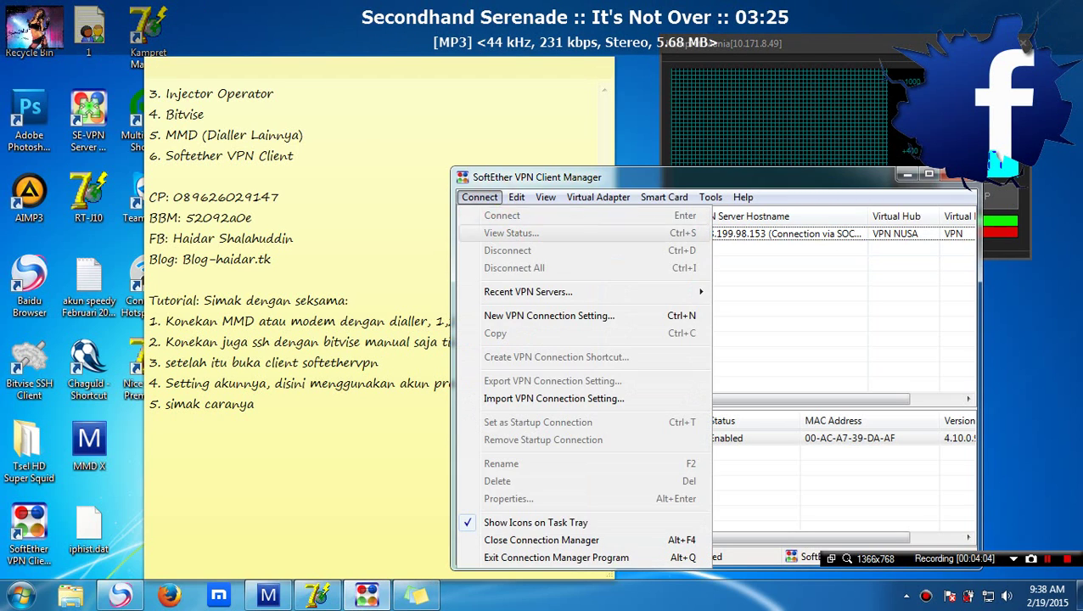
click(492, 315)
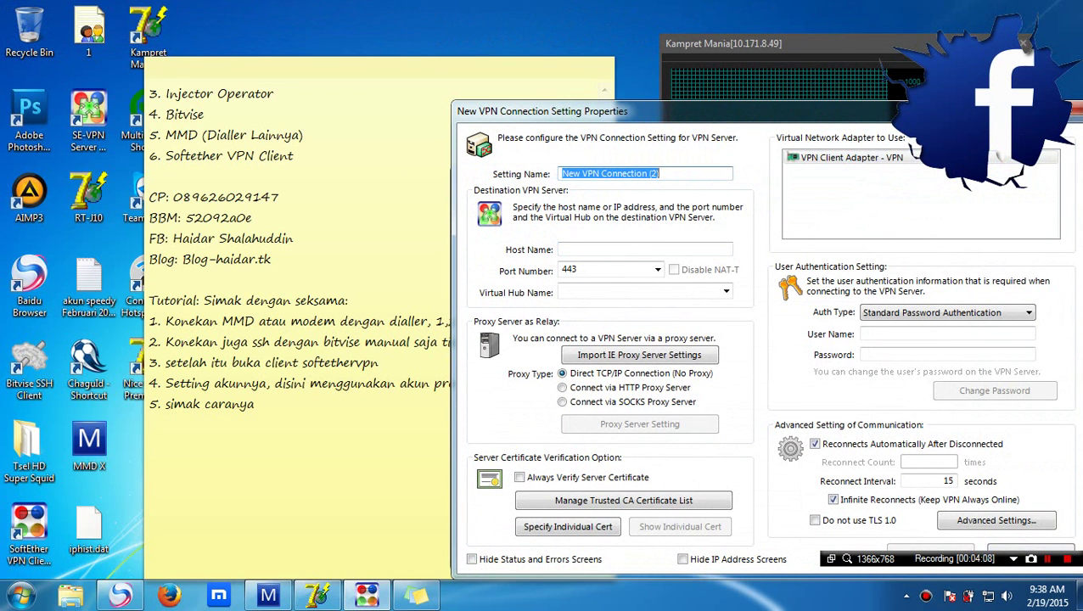
text(Isi )
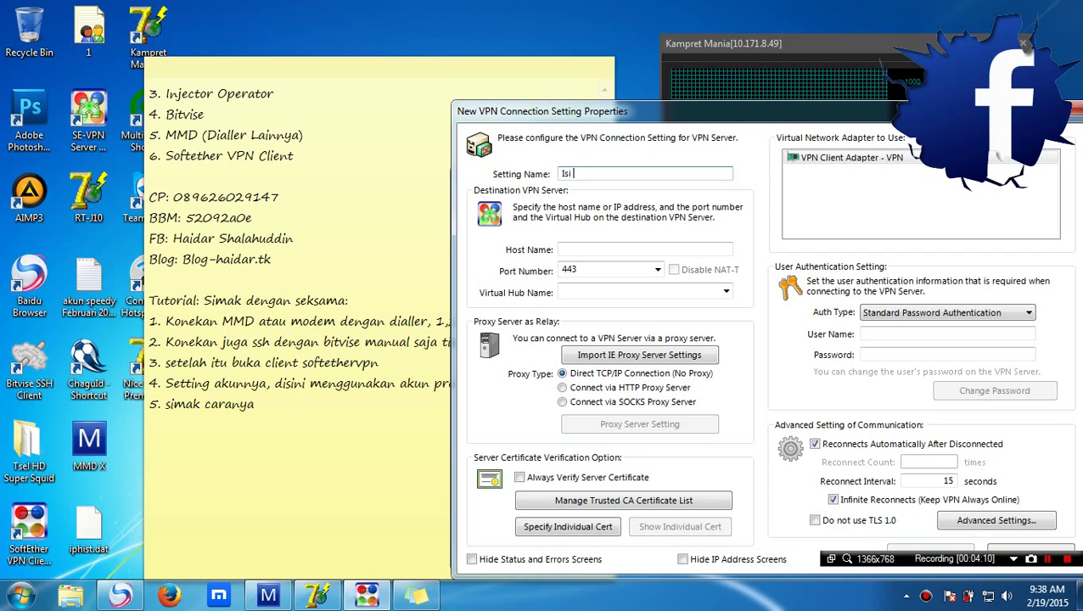
text(Nam)
text(a Terserah)
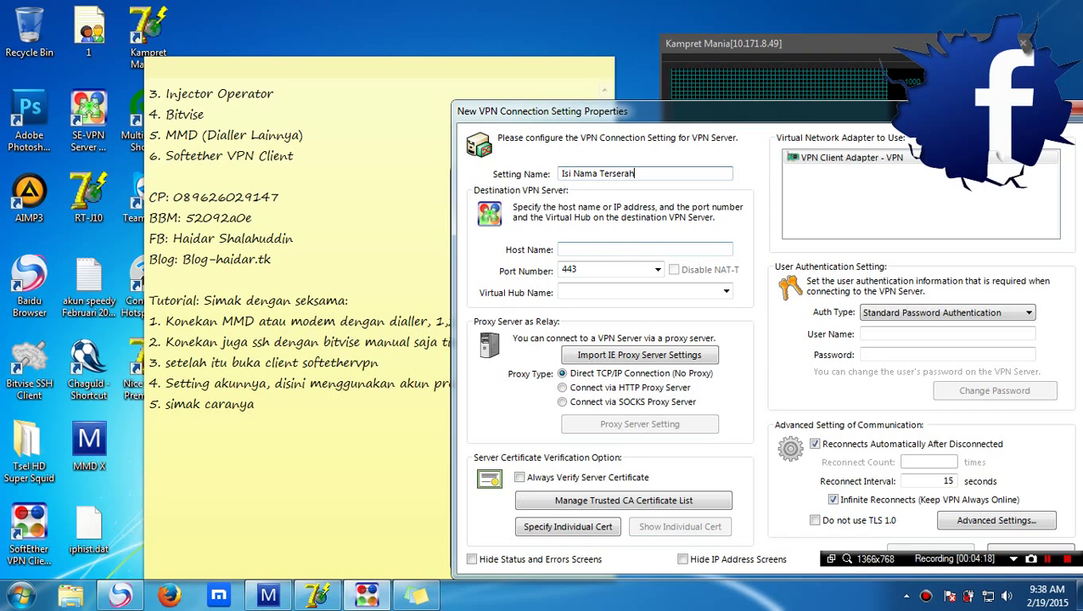
Enter placeholder host 'ip vpn' and port 'port vpn agan', checking the port and virtual hub lists
click(621, 248)
text(ip)
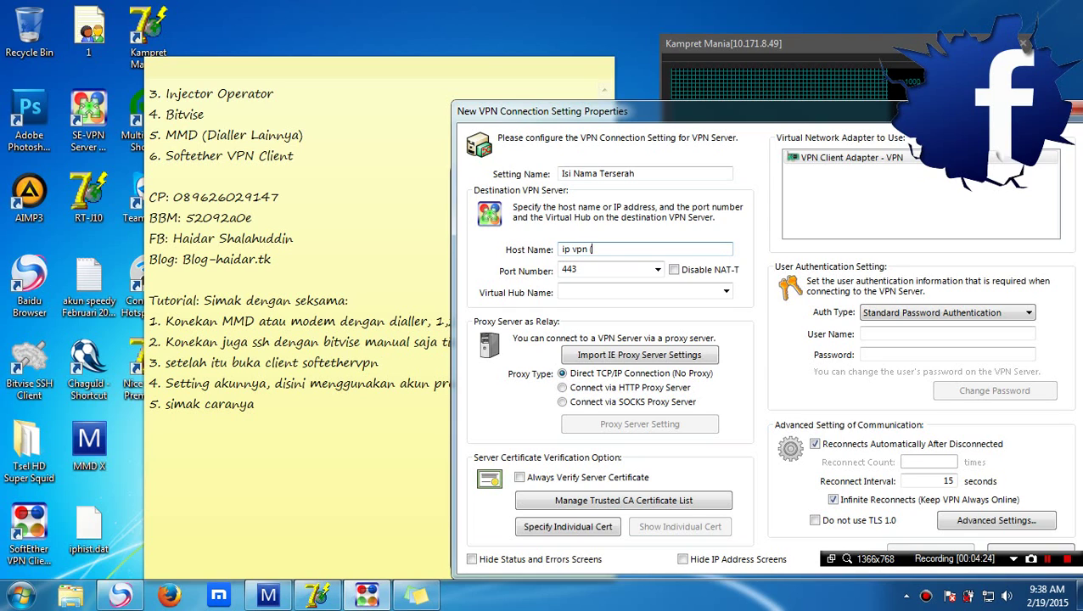
text(vpn ( 128.199.xxx.xx)
click(657, 269)
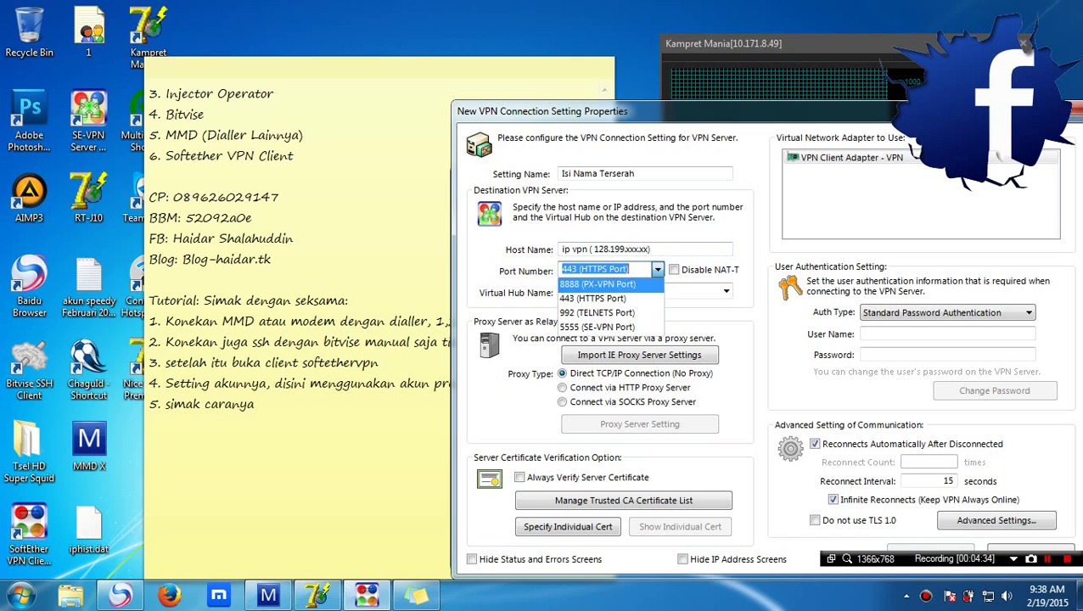
click(594, 298)
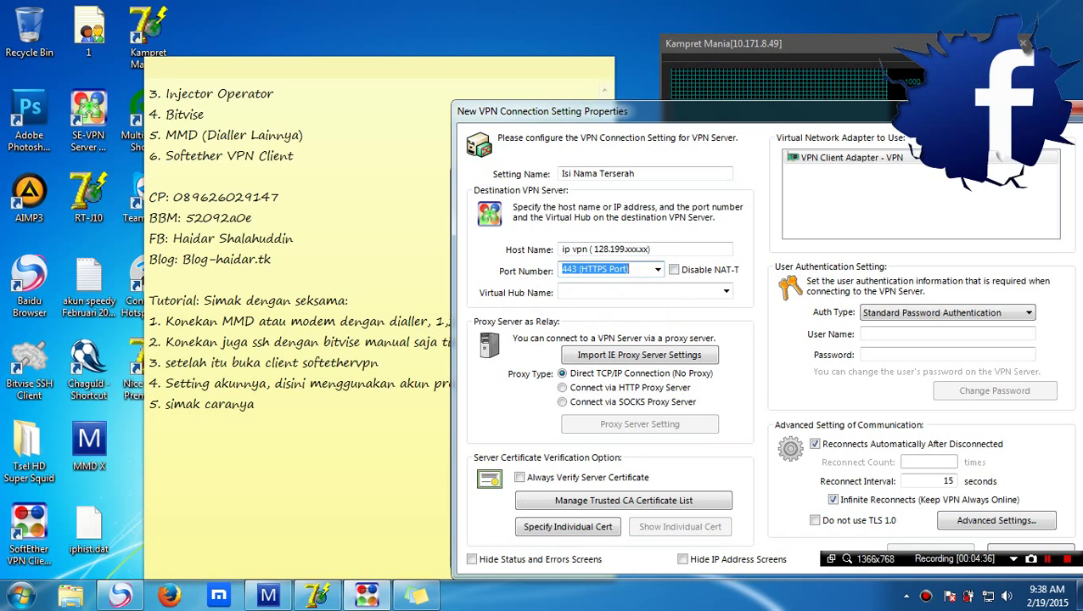
text(port)
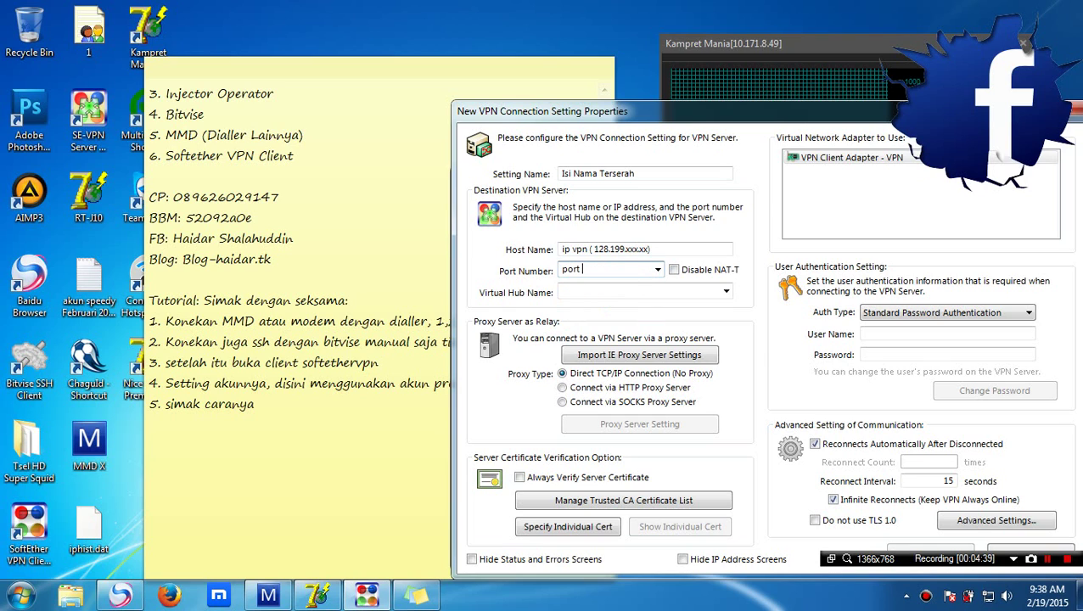
text( vpn agan)
click(725, 292)
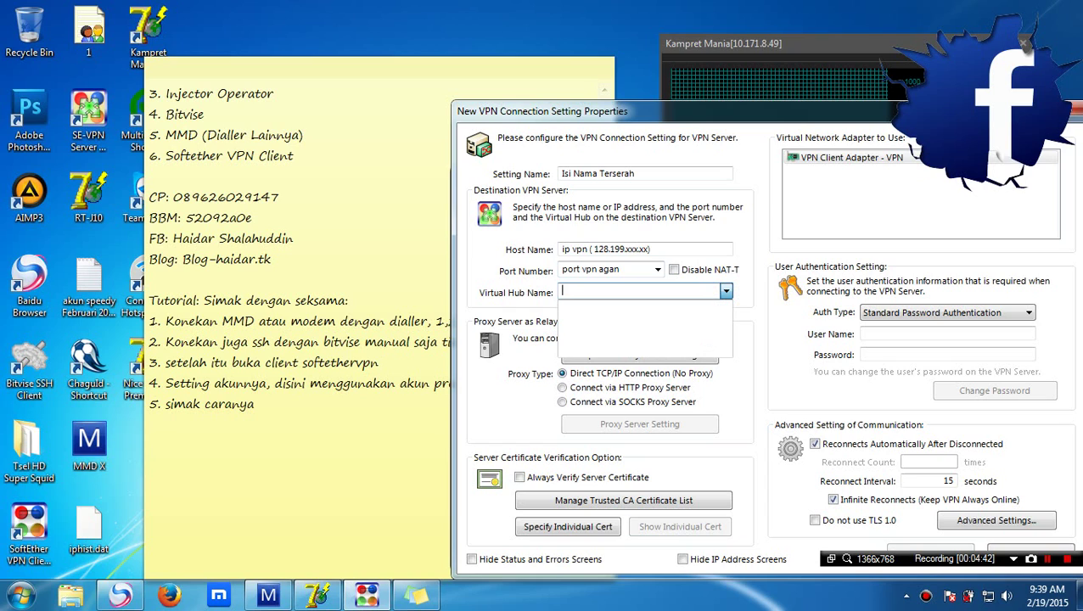
key(Escape)
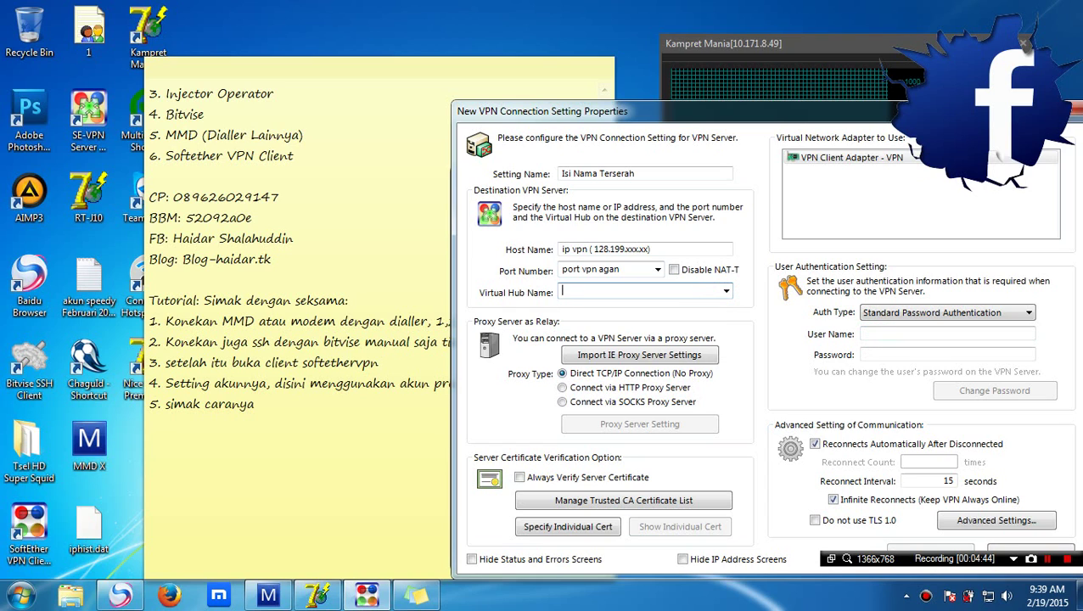
Enter 'username' as the user name and begin the placeholder password
click(874, 331)
text(us)
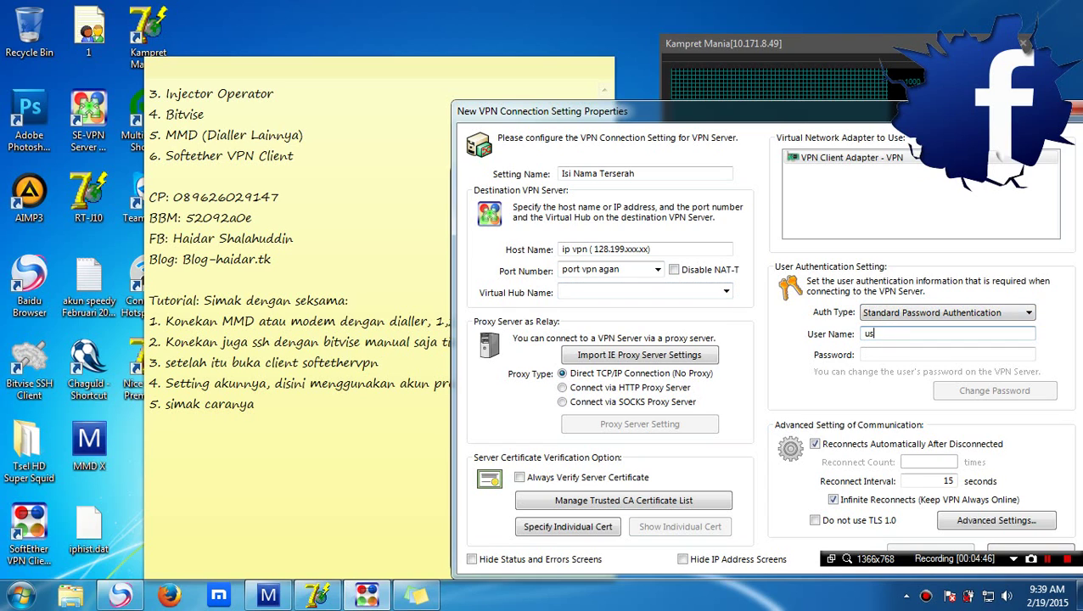
text(ername)
click(876, 355)
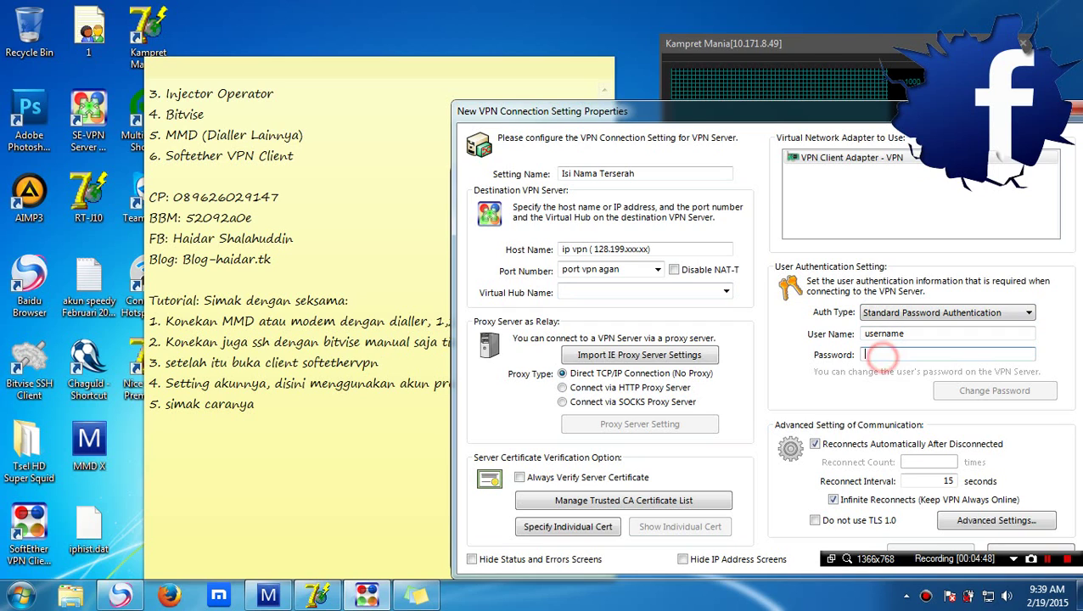
text(pa)
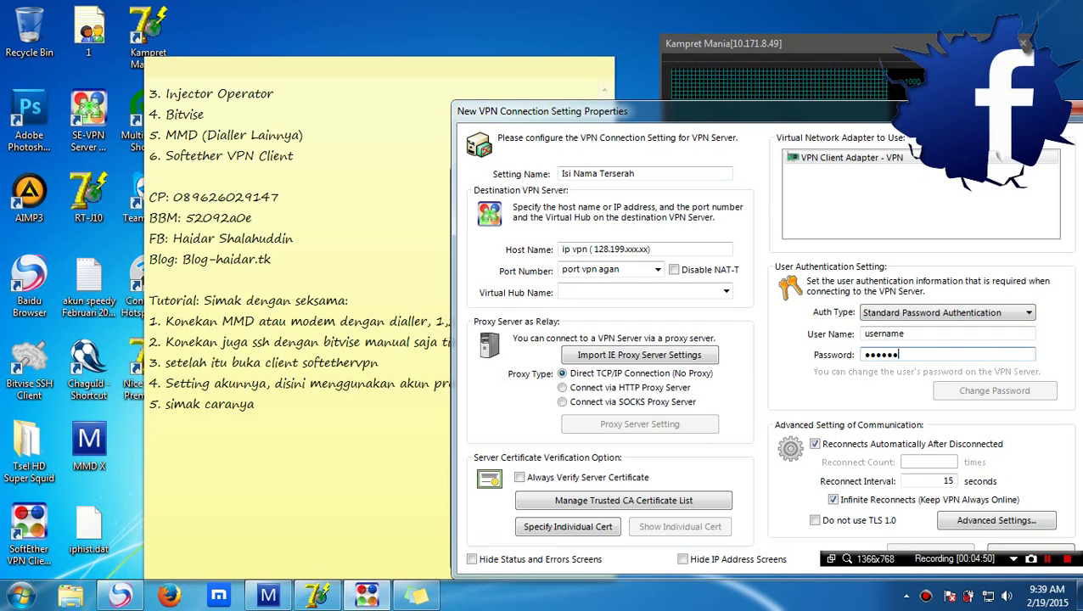
Append ', nah silakan isi' to step 5 and highlight the SoftEther user name and password values
click(390, 410)
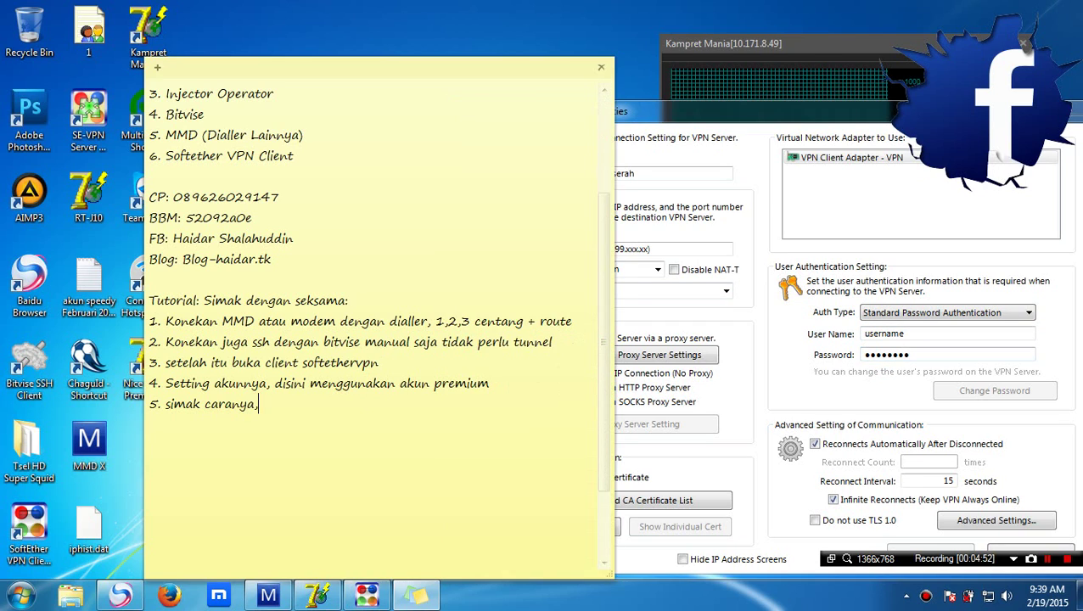
text(, nah silakan isi)
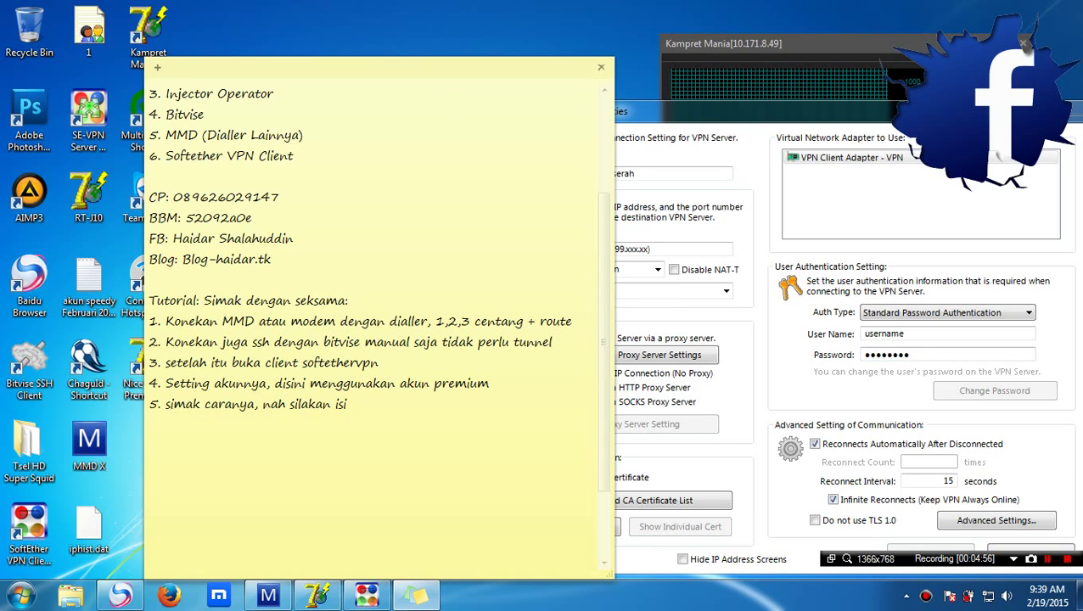
click(918, 345)
double_click(913, 334)
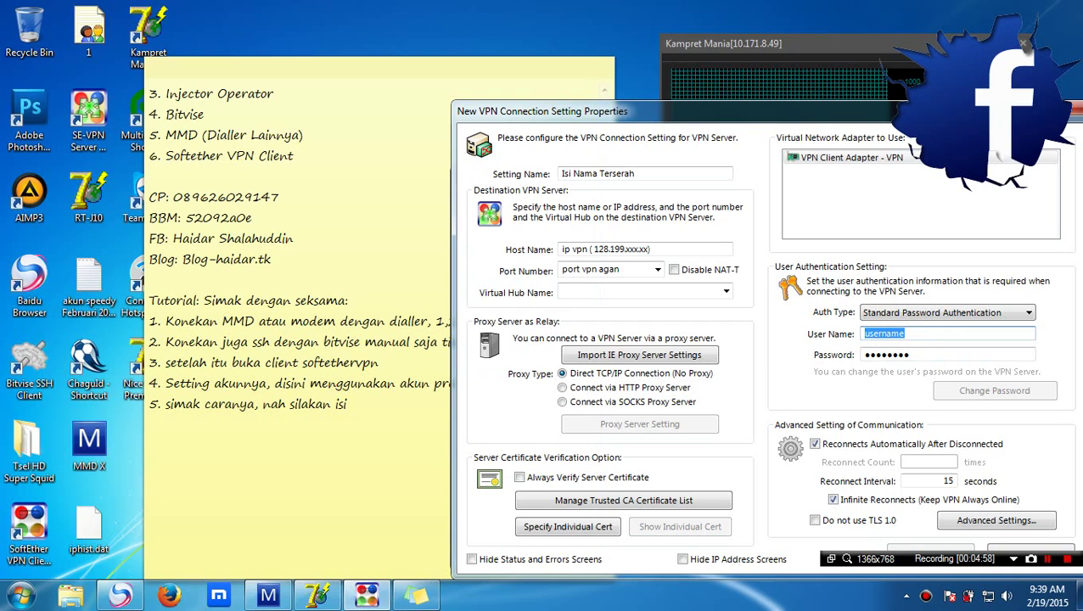
double_click(919, 355)
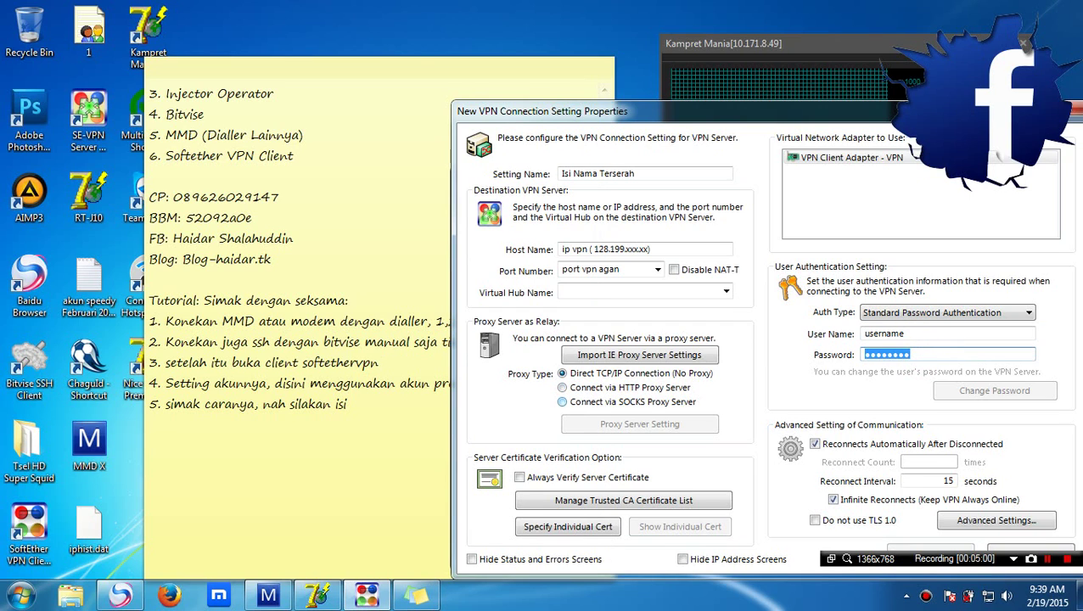
Add step 6 on using inject directly and '# connect via http: langsung dengan inject(inject support softex Wajib)'
click(382, 399)
key(Return)
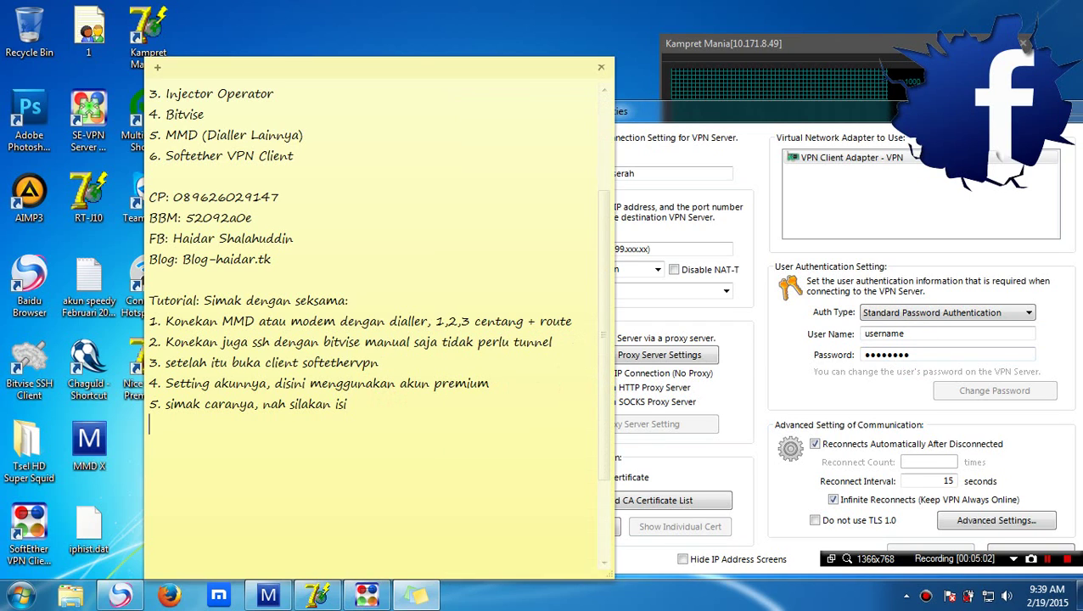
text(6. setting jik)
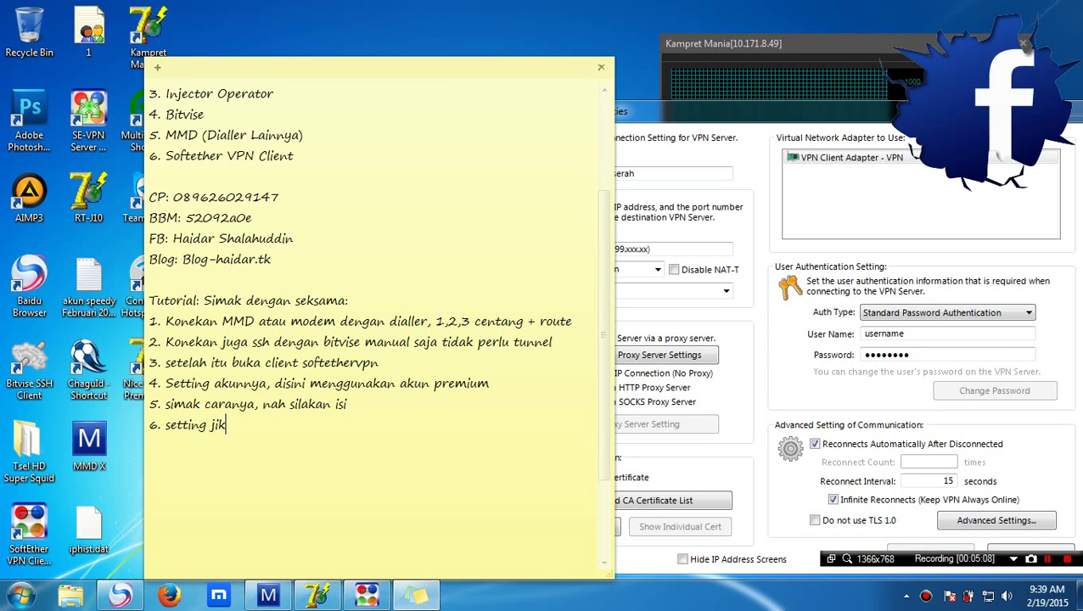
text(a agan mengg)
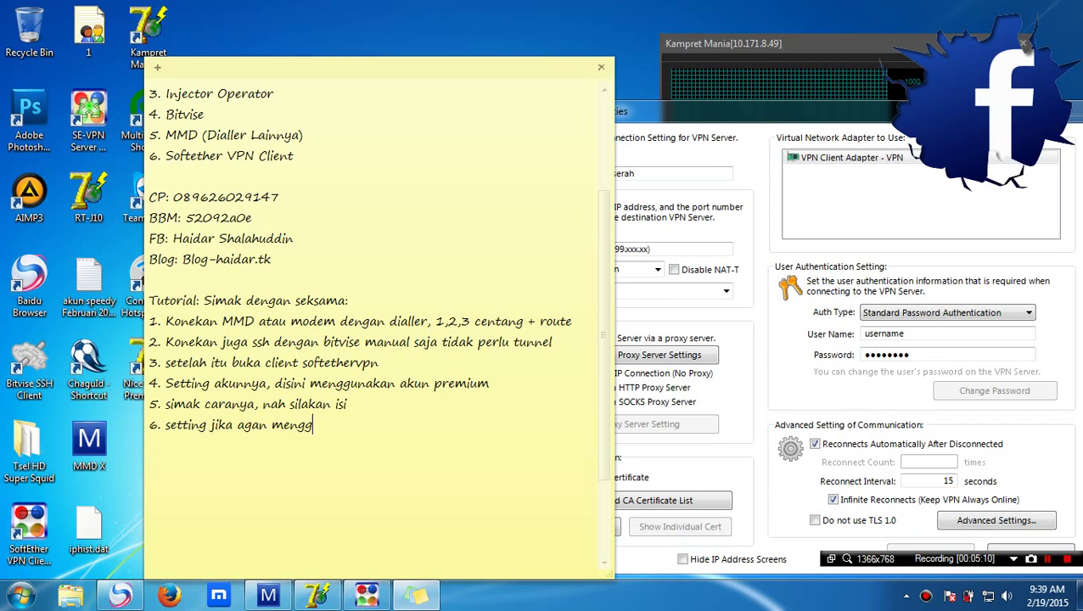
text(unakan inject langsun)
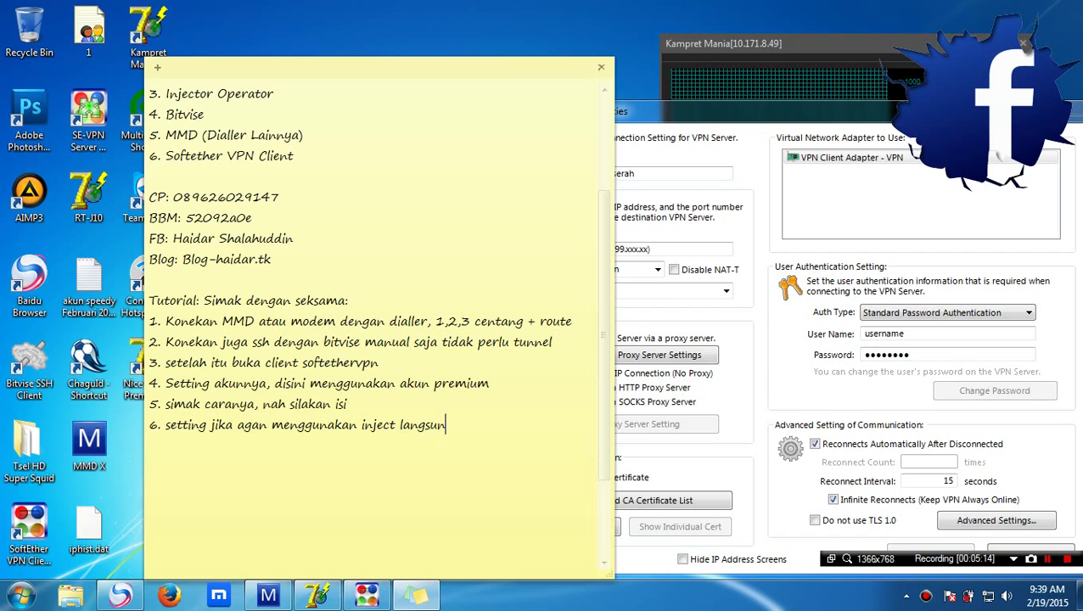
text(g dengan)
key(Return)
text(# connect)
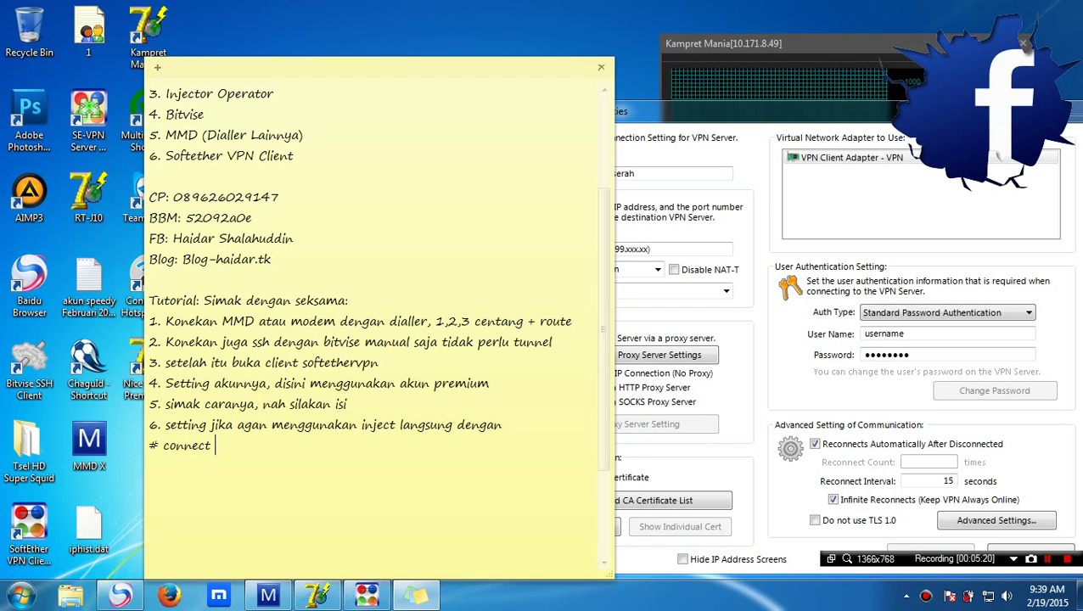
text( via http: langsung de)
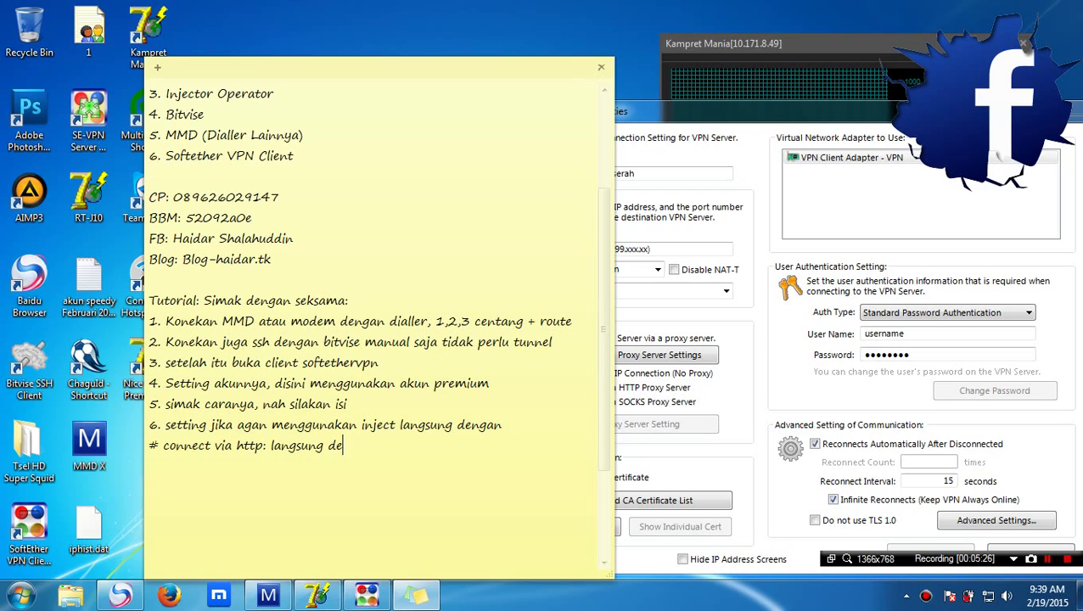
text(ngan inject(inject suppo)
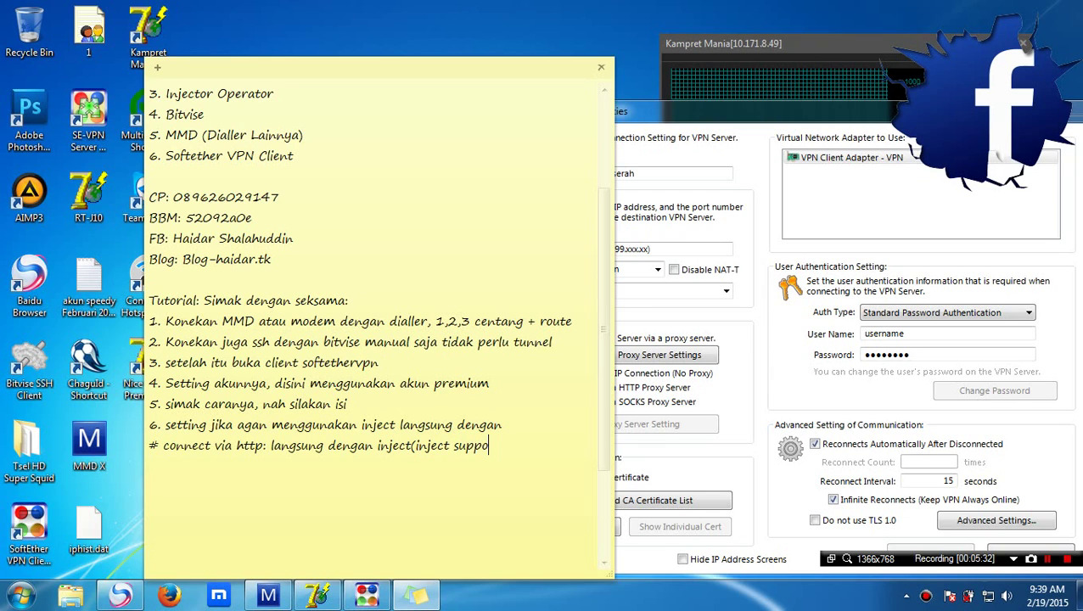
text(rt softex Wajib)
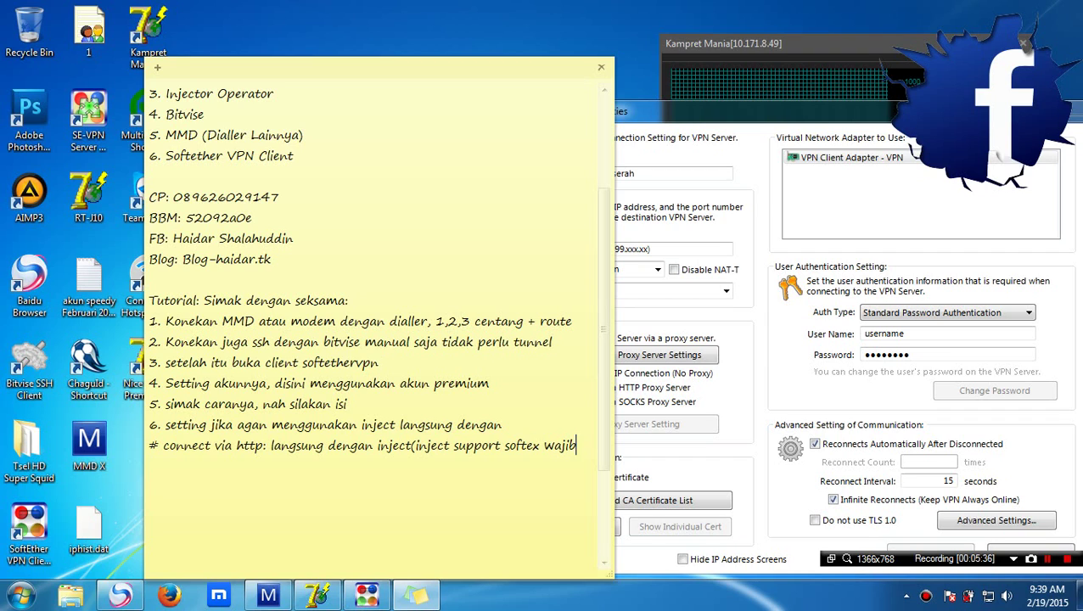
text())
key(Return)
Add the note line '#connect via sock( ini yang akan saya lakukan…' about connecting via SSH in Bitvise
text(#connect)
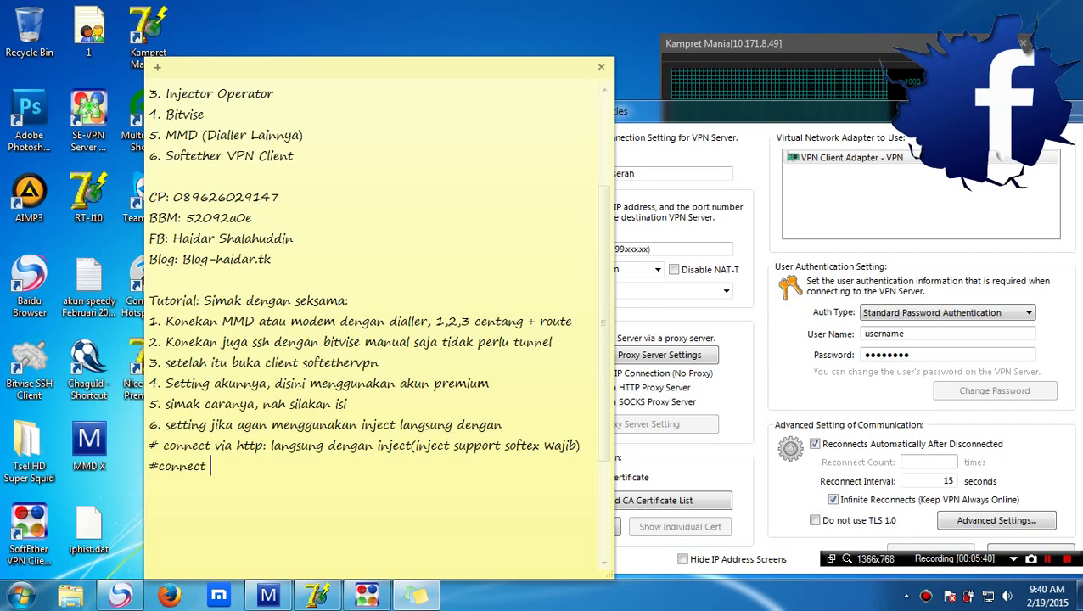
text( via sock( ini yang)
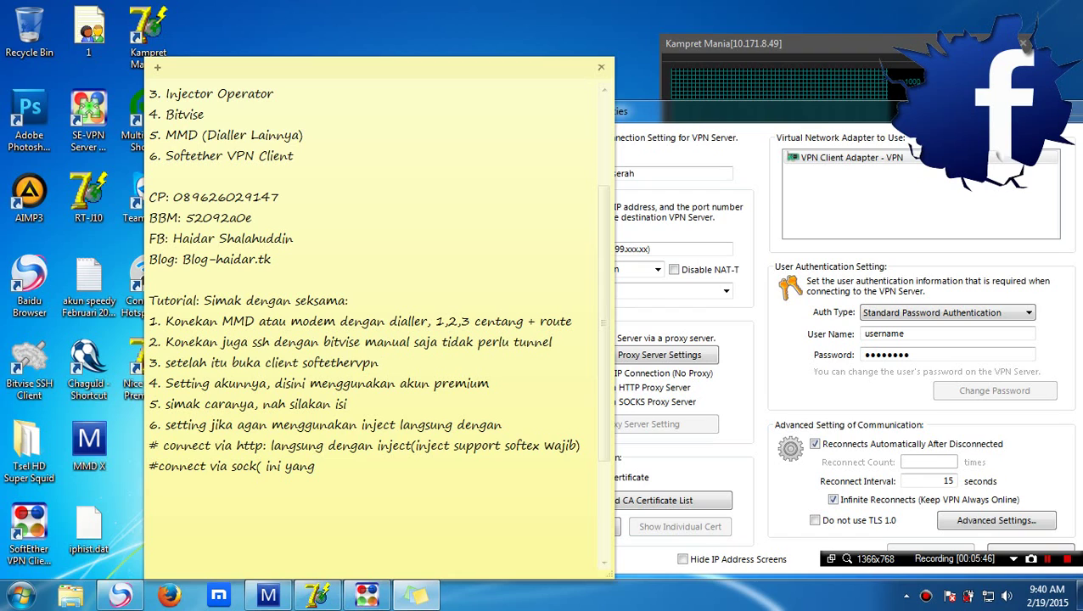
text( akan saya lakukan, ya)
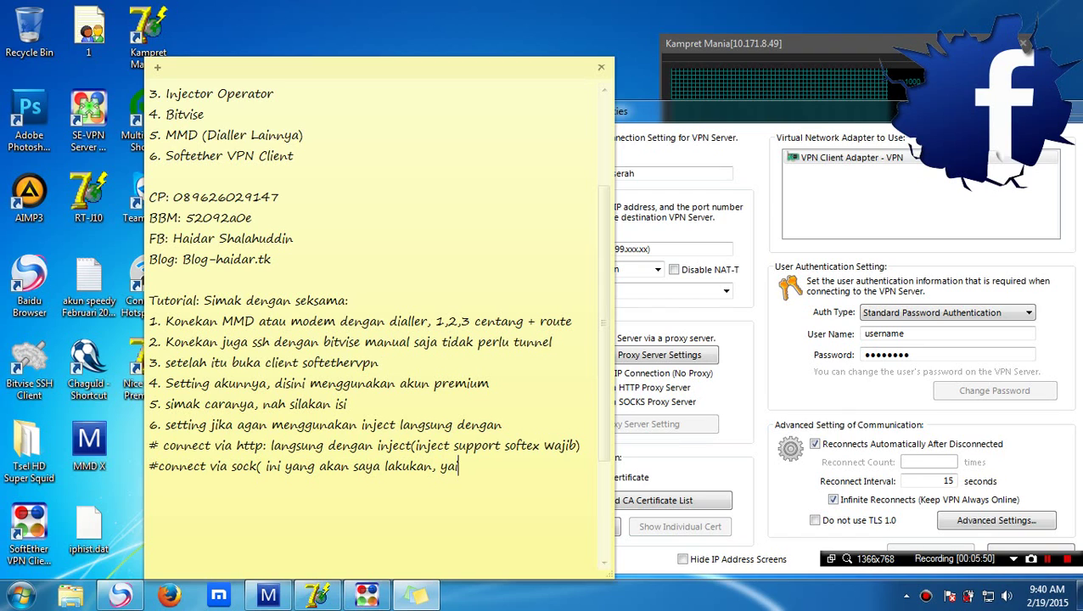
text(itu kita sambungkan dengan)
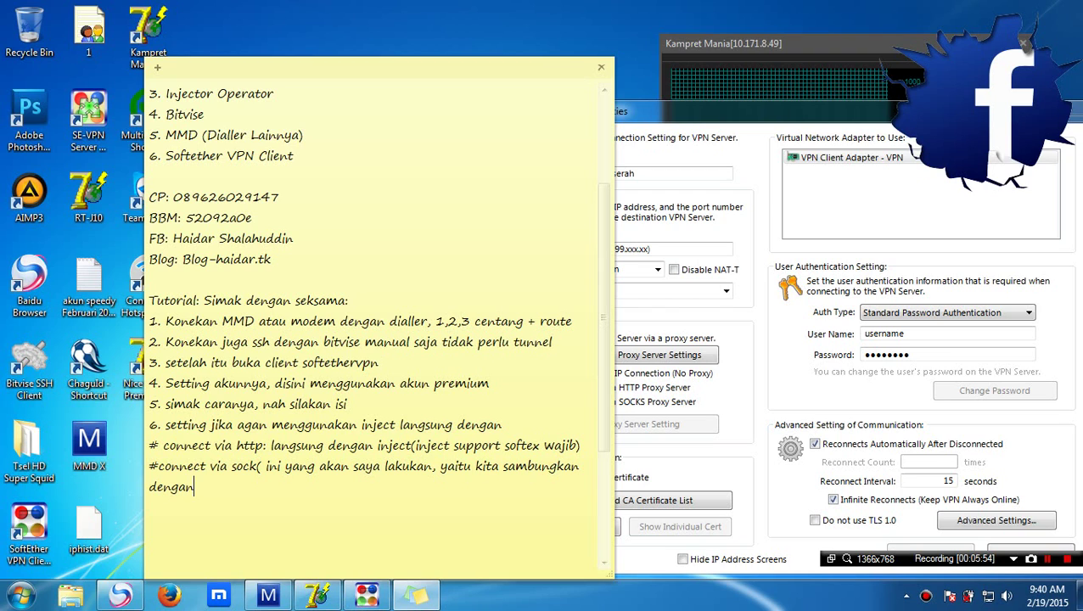
text( ssh di bitvise)
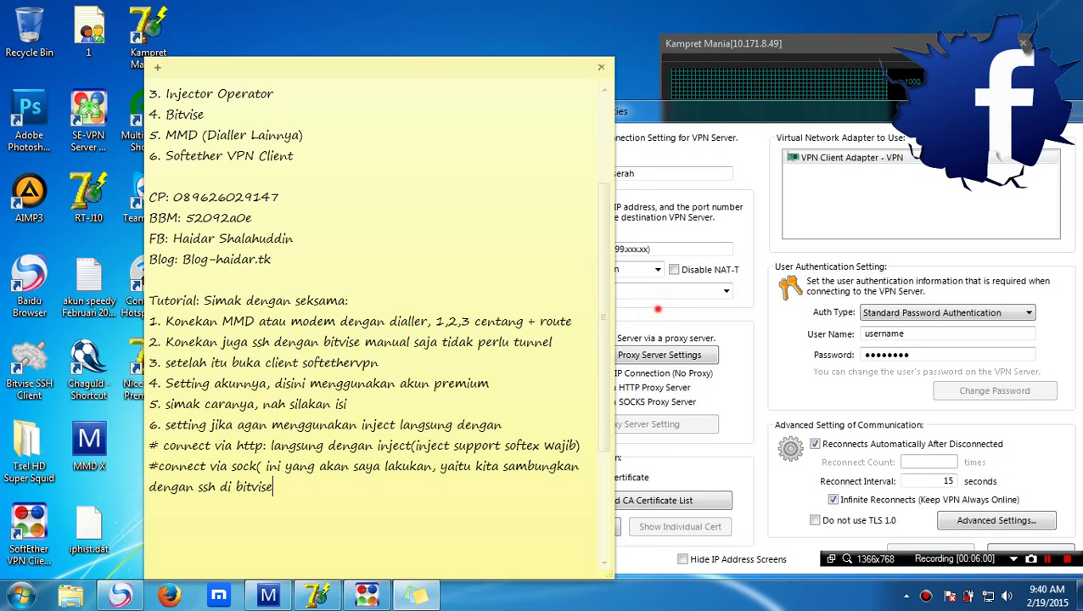
Choose SOCKS proxy for the VPN connection and bring up Bitvise's proxy forwarding settings alongside
click(655, 308)
click(600, 401)
click(594, 424)
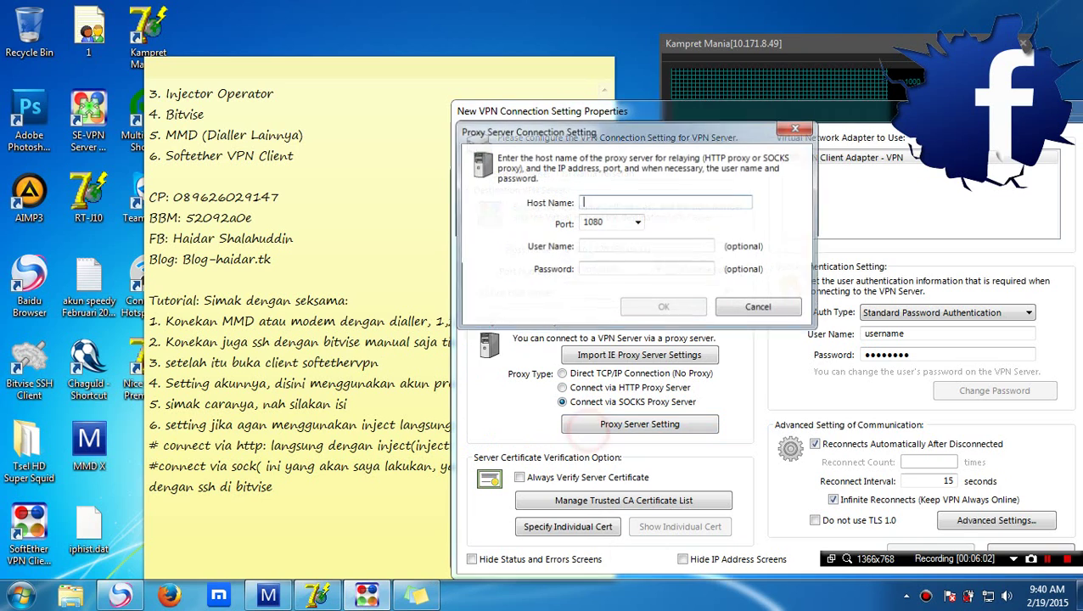
click(906, 597)
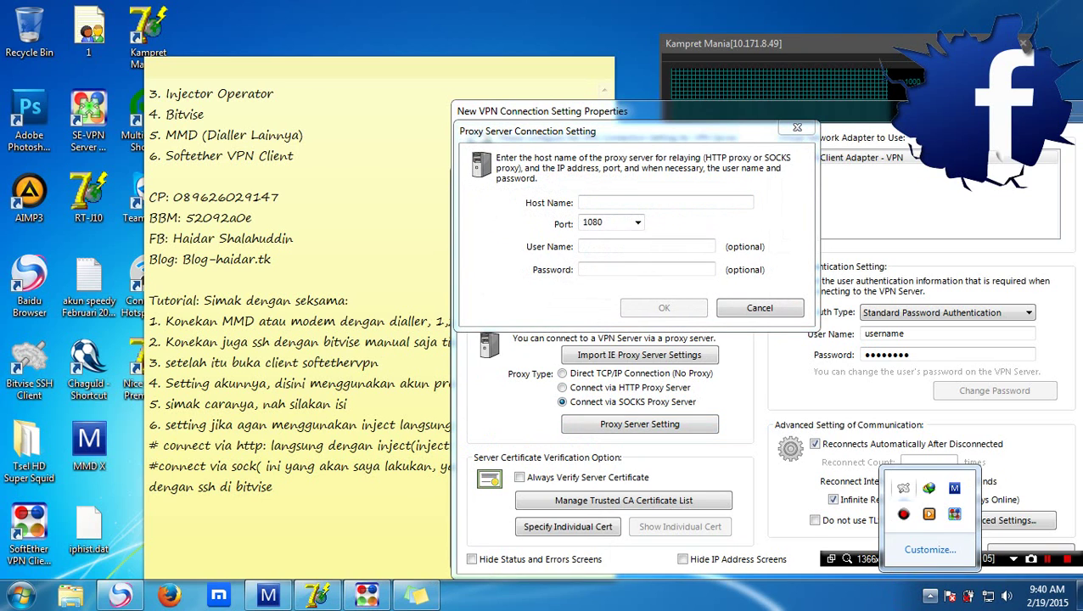
click(903, 488)
drag(658, 44, 436, 31)
click(626, 133)
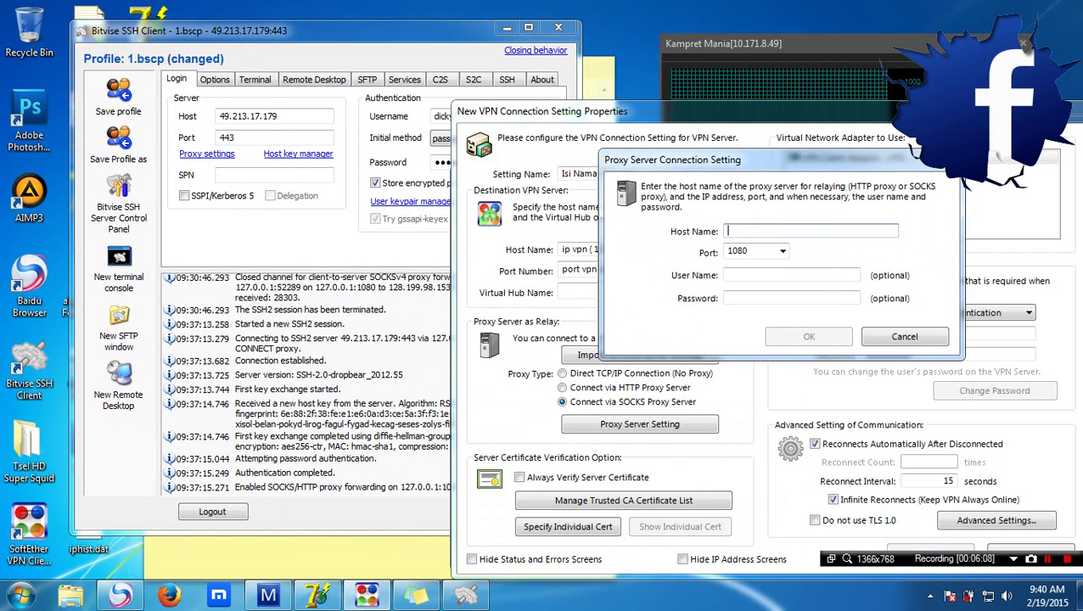
drag(254, 31, 207, 23)
click(359, 72)
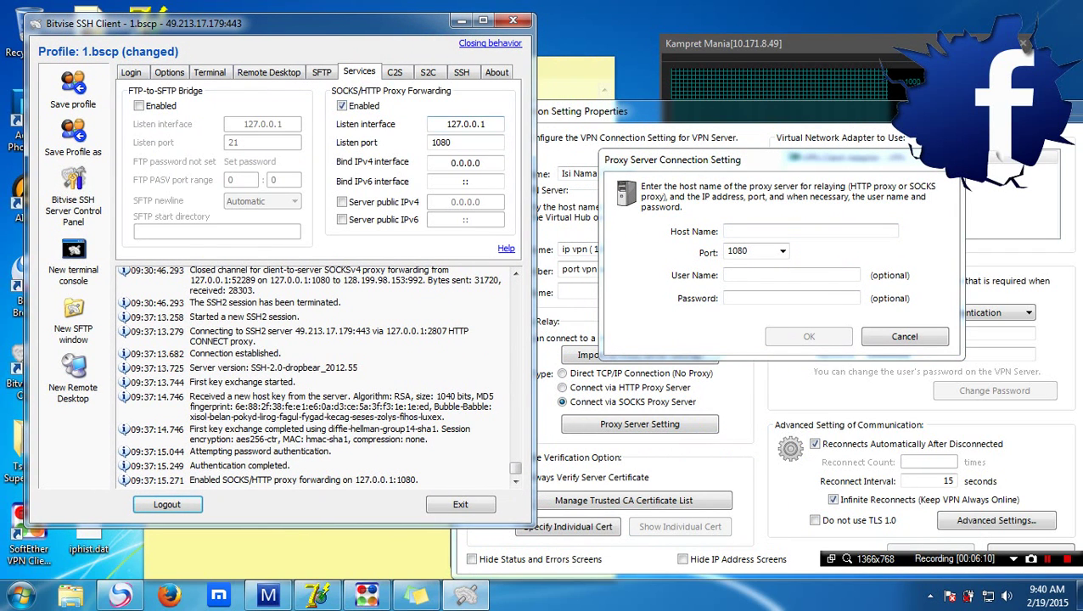
Set the SOCKS proxy server to 127.0.0.1 port 1080, matching Bitvise's forwarder
double_click(482, 124)
key(ctrl+c)
click(764, 231)
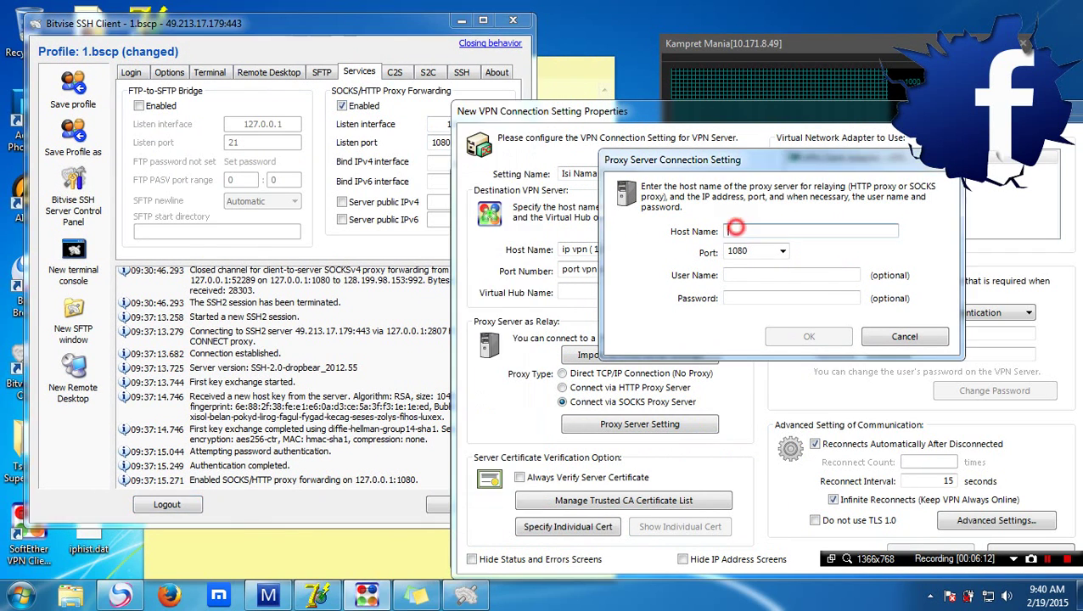
key(ctrl+v)
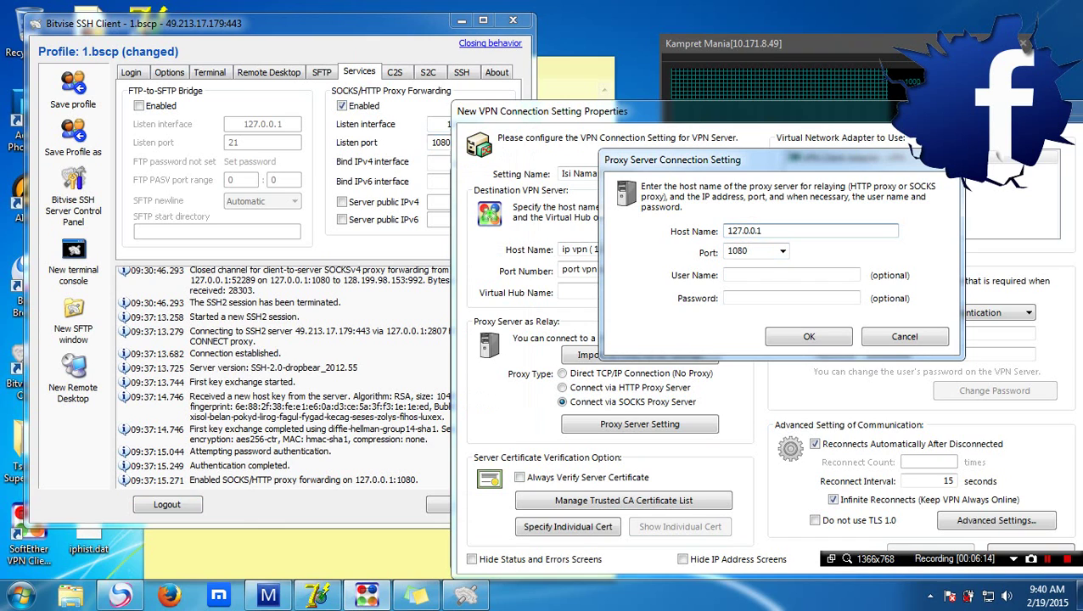
double_click(441, 142)
click(782, 251)
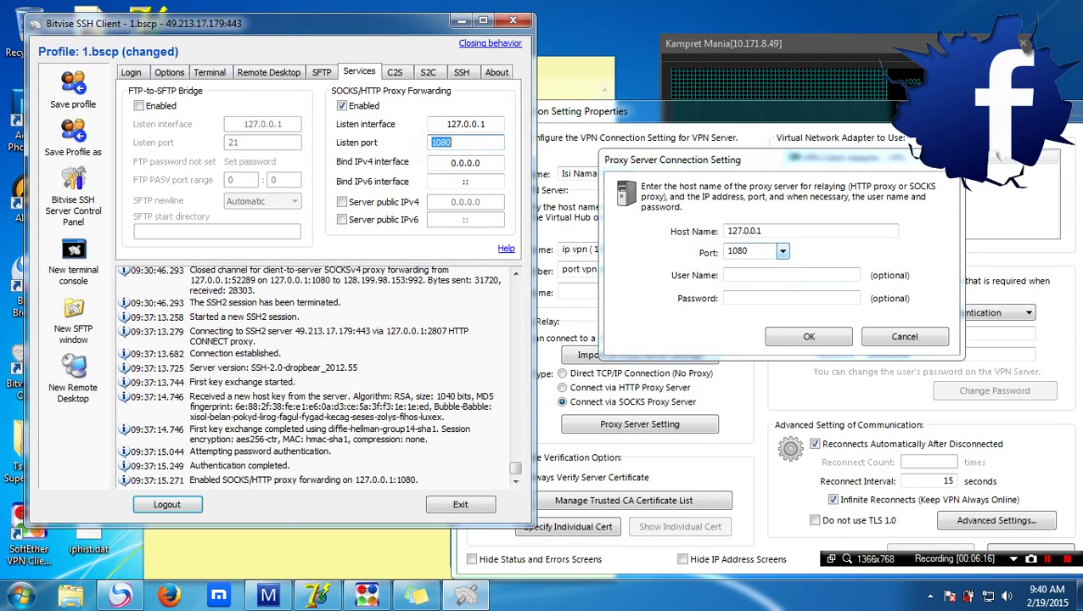
click(769, 266)
click(809, 336)
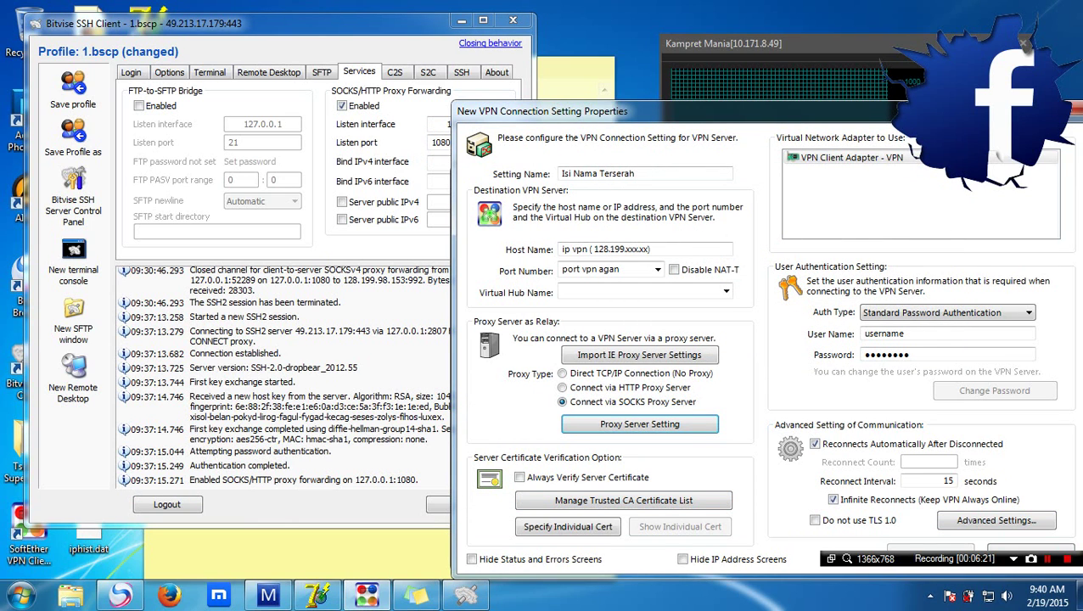
Discard the sample connection settings and open New VPN Connection's properties
drag(543, 111, 506, 31)
click(968, 472)
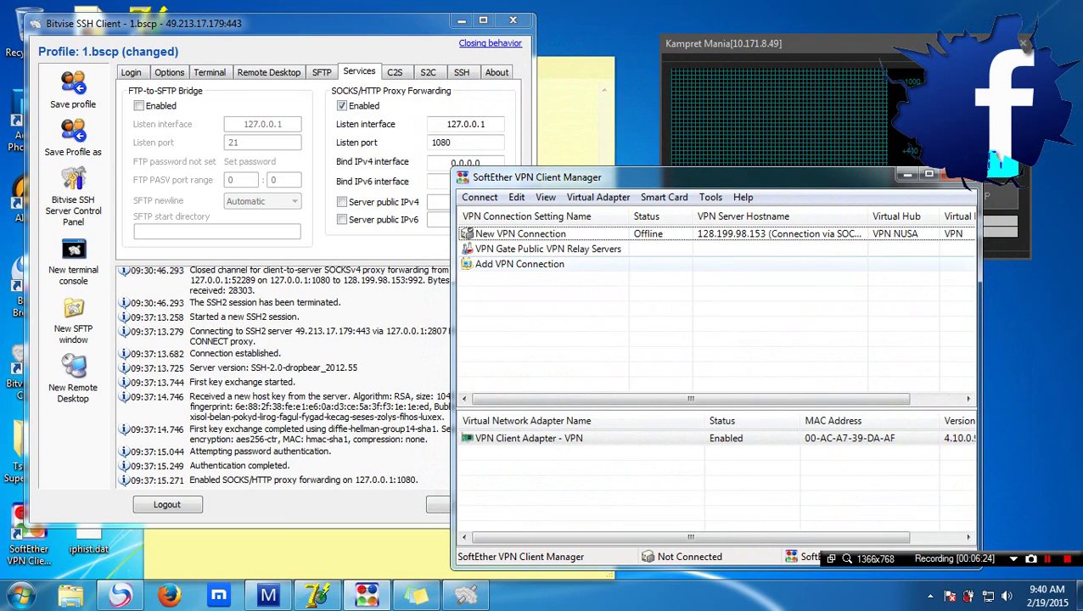
click(549, 234)
click(549, 233)
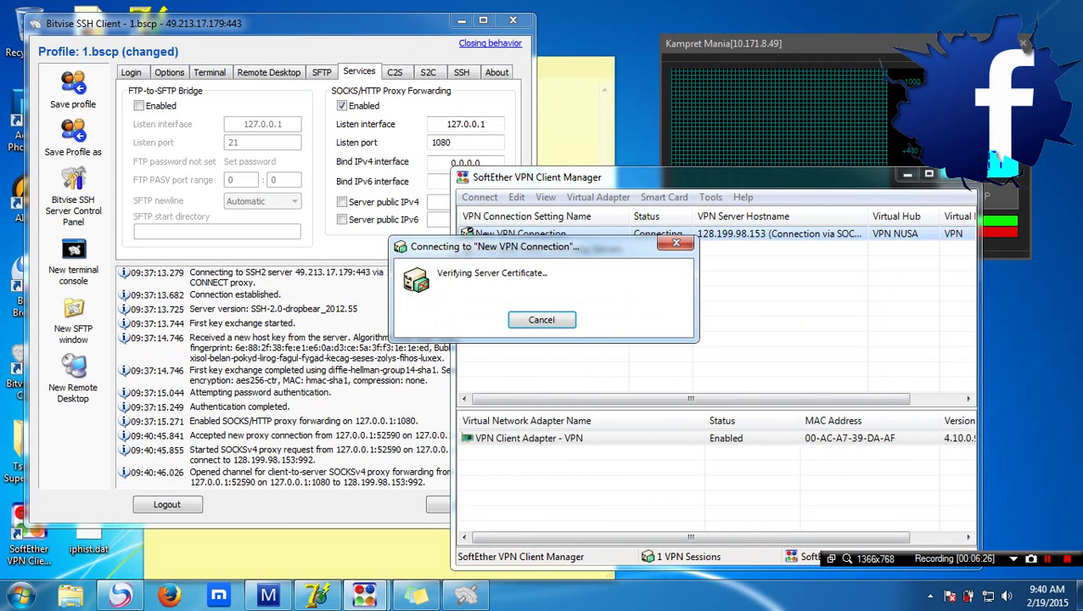
click(547, 318)
right_click(566, 234)
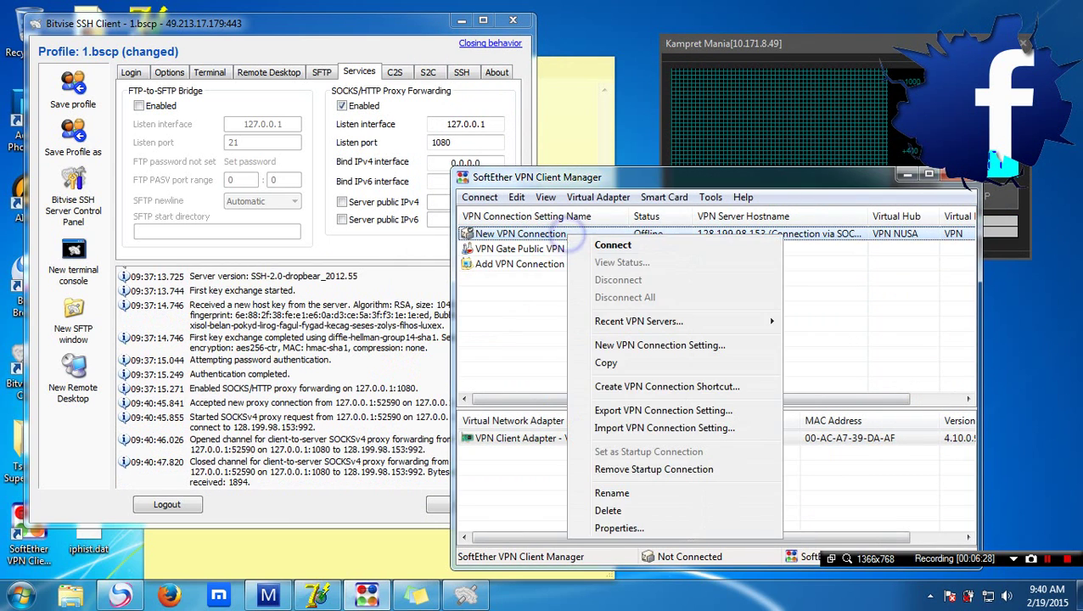
click(633, 527)
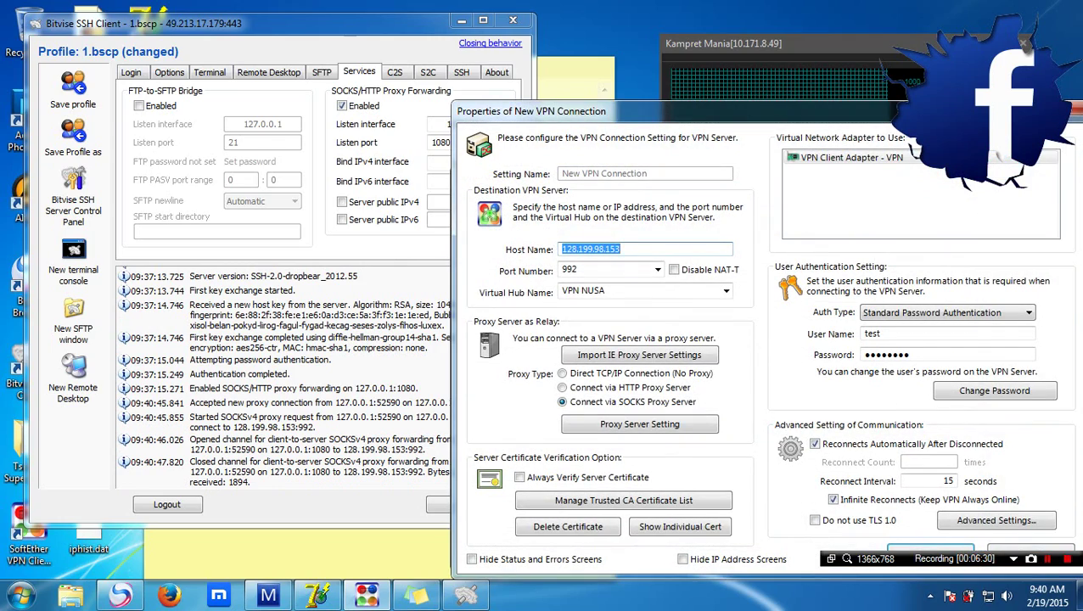
Add a new note line '#nah ini contoh akun softex', fixing a typo
click(296, 546)
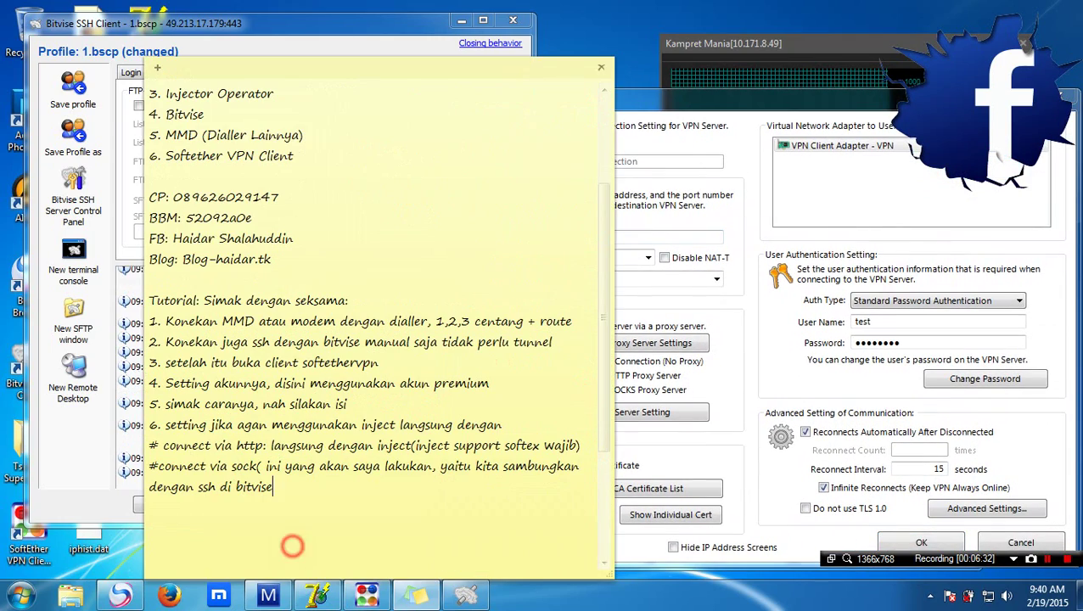
key(Return)
text(#n)
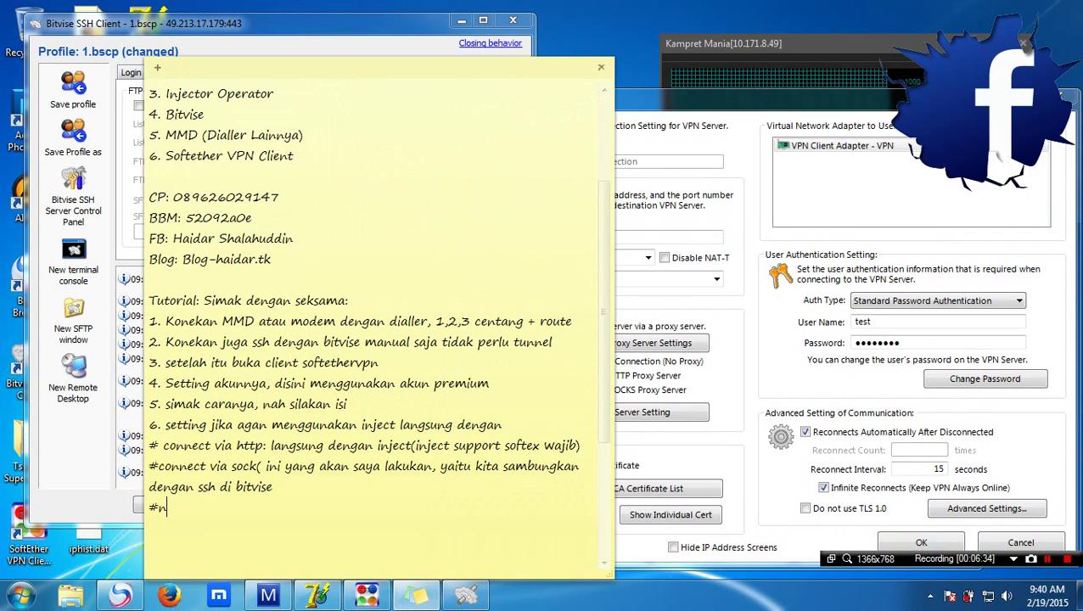
text(ah ini co)
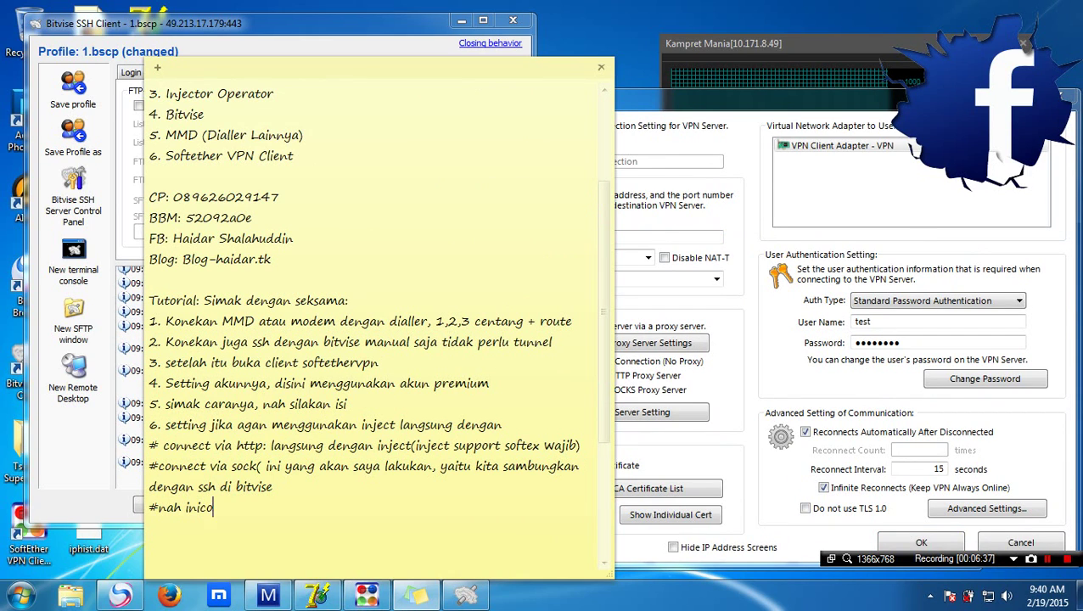
key(BackSpace)
text(contoh akun )
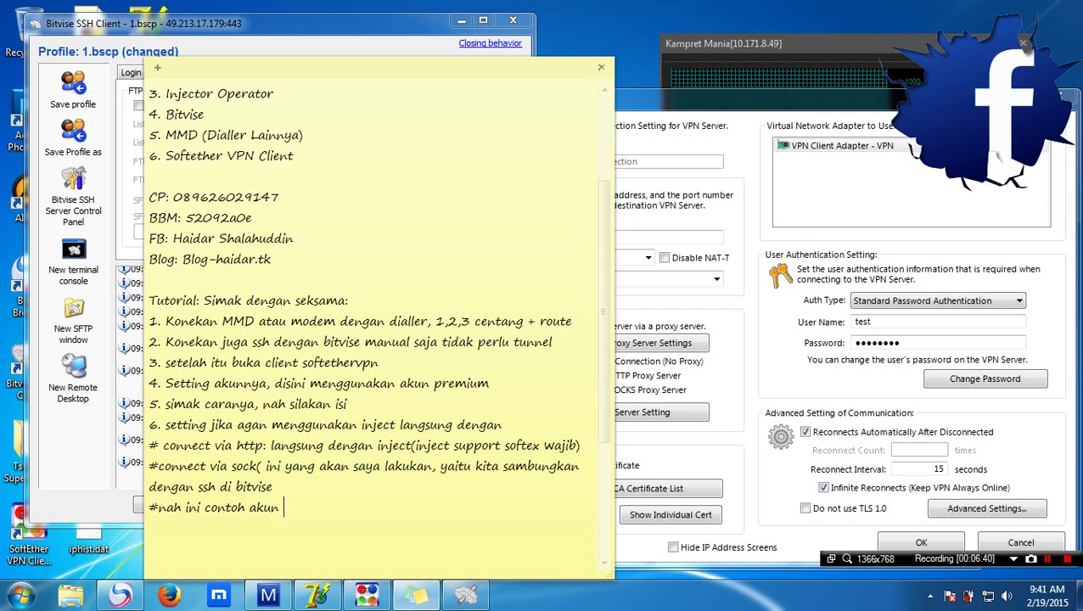
text(softex)
Recheck the account's proxy server settings in the connection properties and keep them unchanged
click(688, 299)
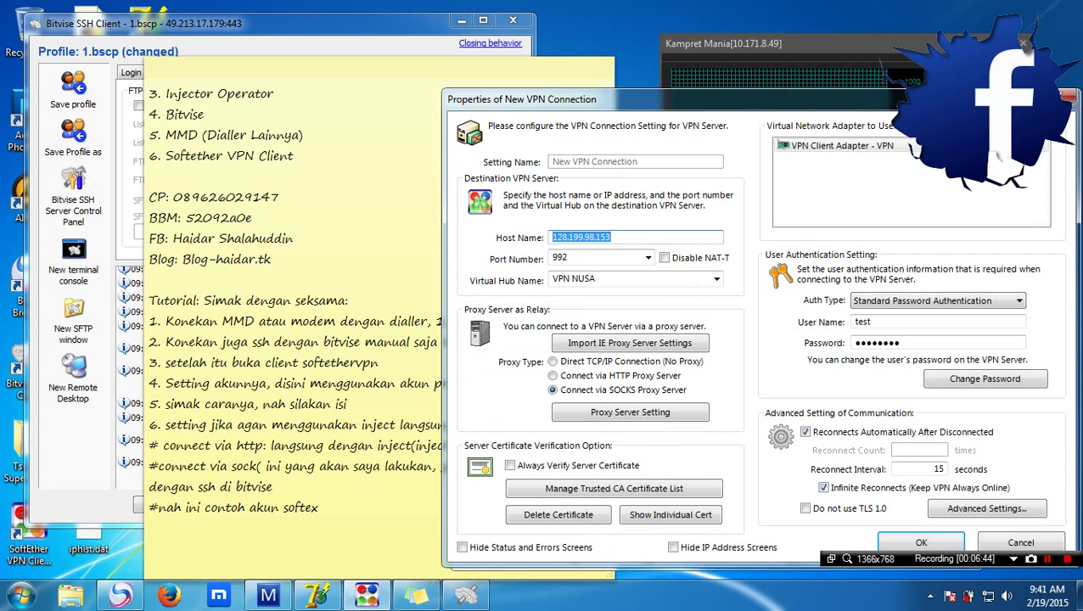
click(914, 322)
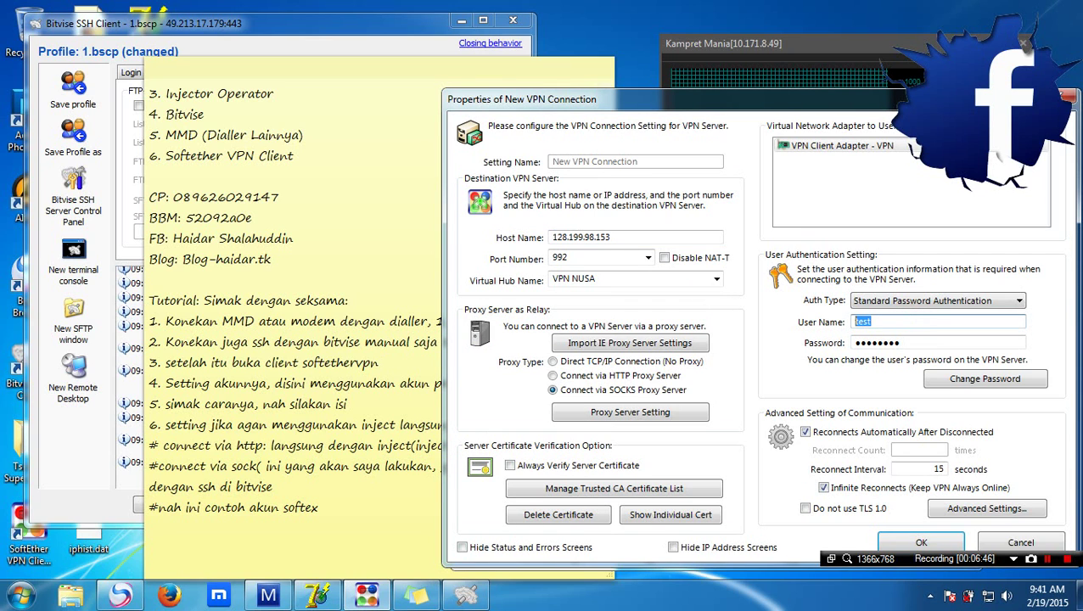
click(638, 420)
click(653, 296)
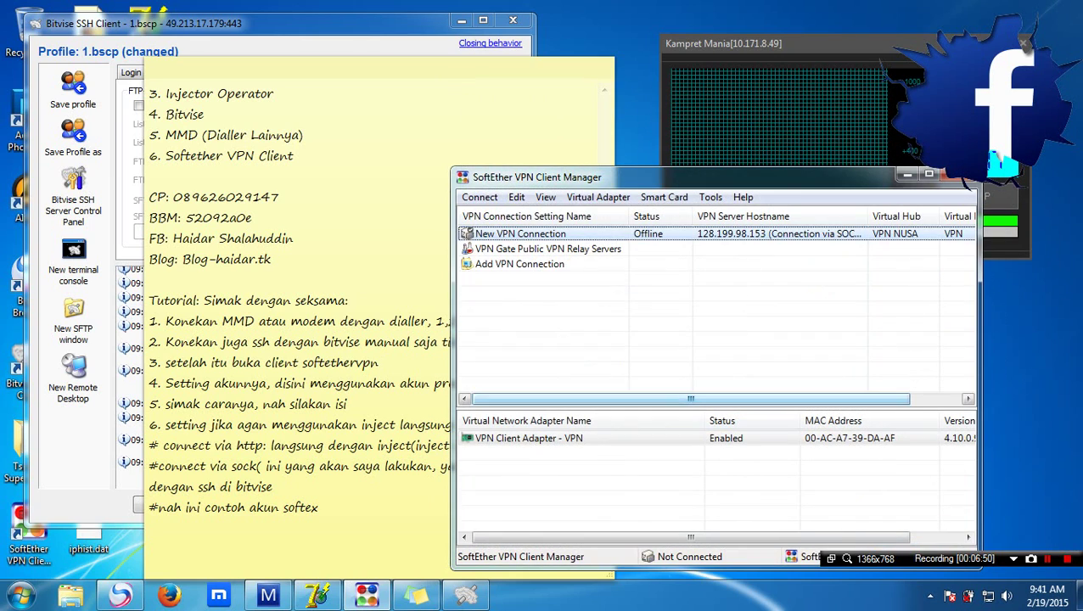
Add step '7. kita connect' to the tutorial note
click(344, 502)
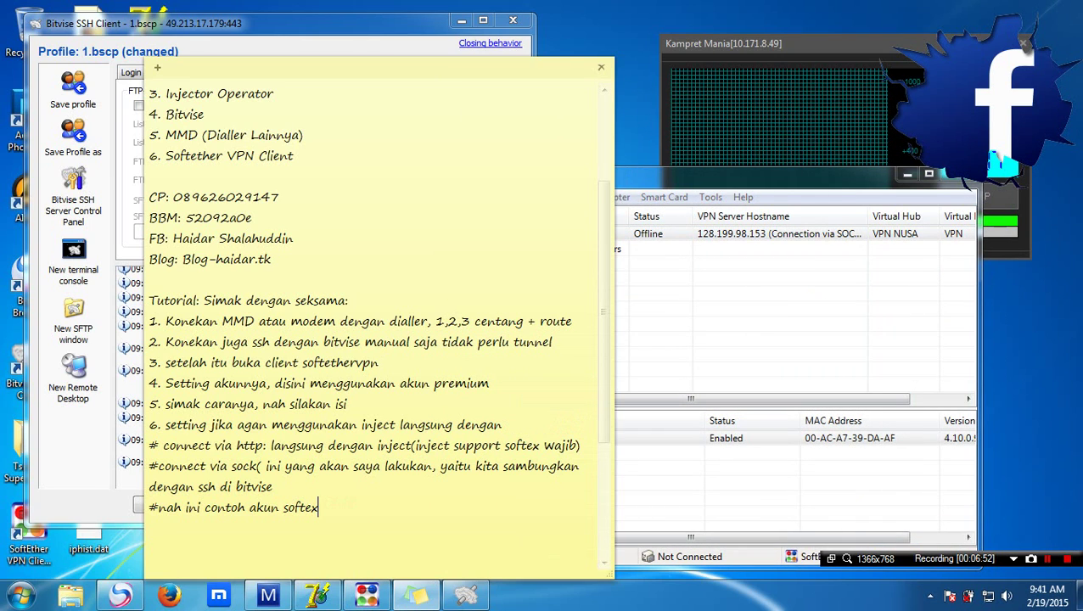
key(Return)
text(7. kita)
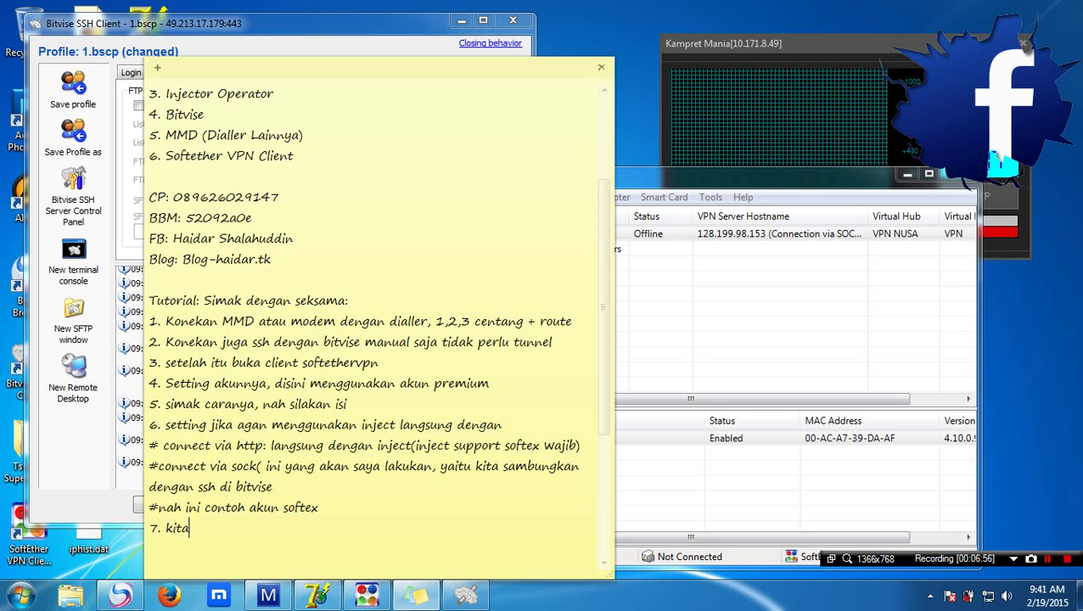
text( connect)
Connect New VPN Connection and dismiss the 'VPN Connection is Established' notice
click(833, 282)
click(554, 234)
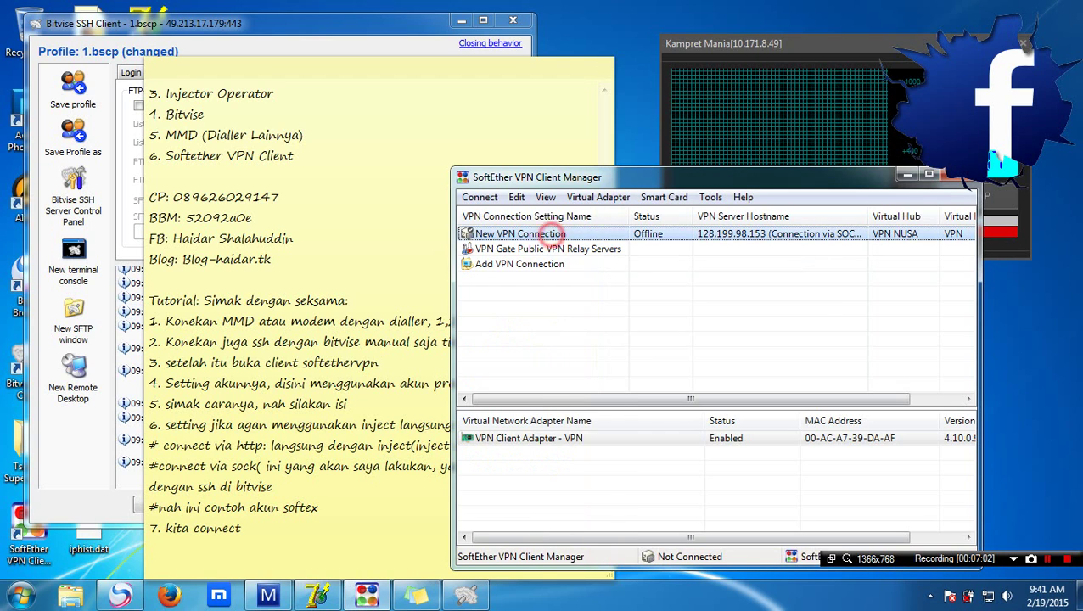
right_click(550, 234)
click(633, 245)
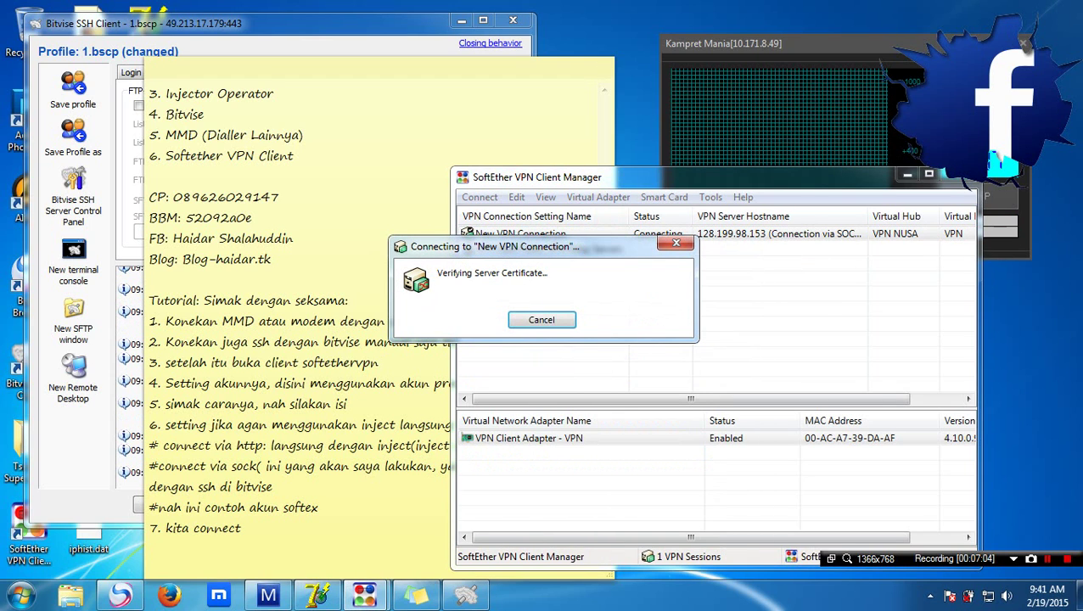
click(465, 594)
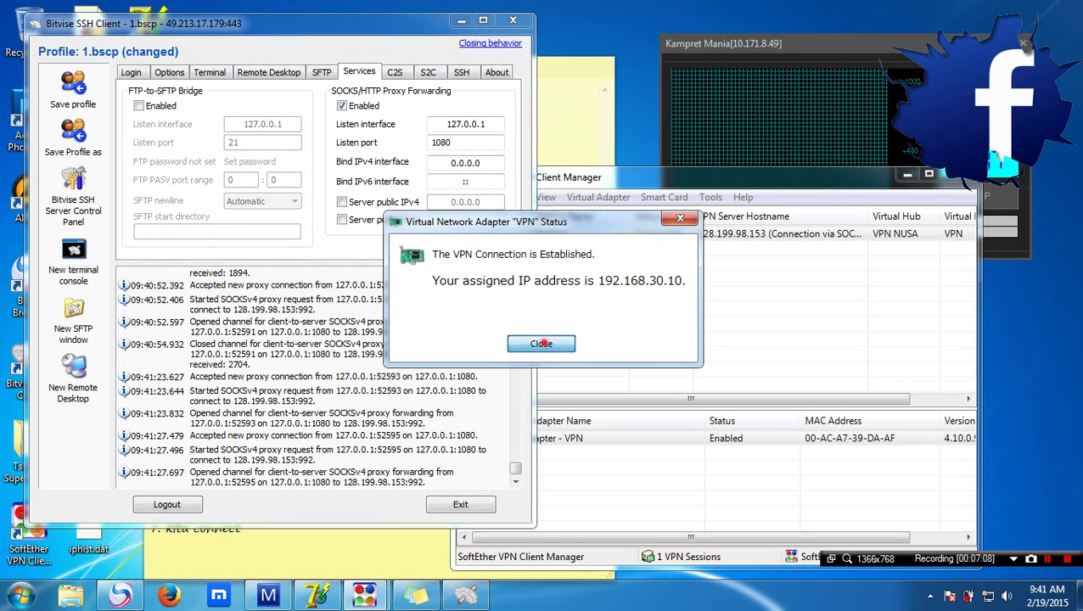
click(540, 343)
click(278, 532)
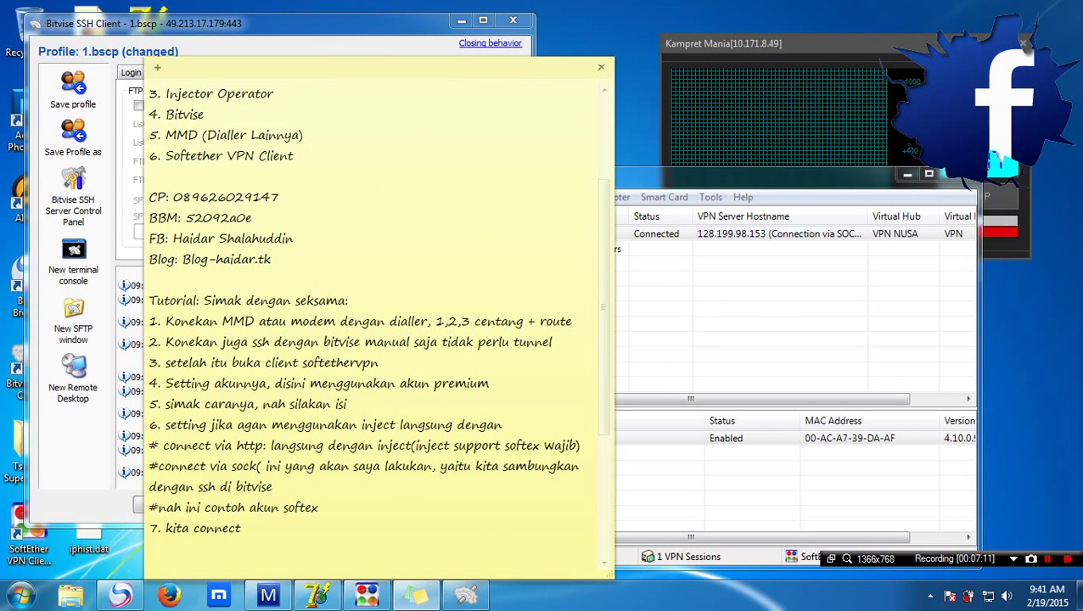
Add step '8. sudah konek' to the note, move the note higher and scroll down
key(Return)
text(8. su)
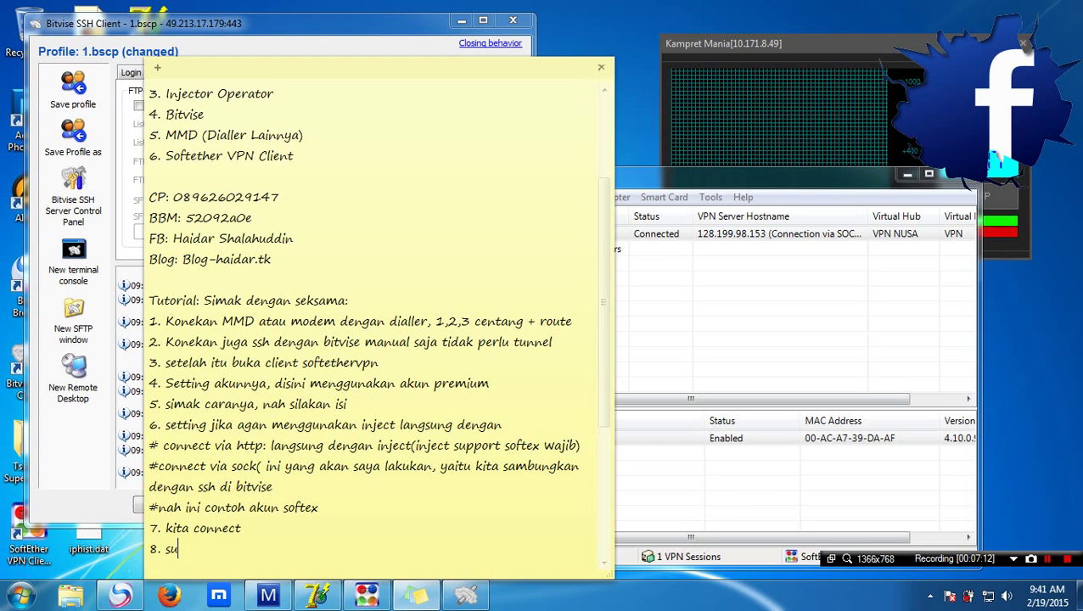
text(dah konek)
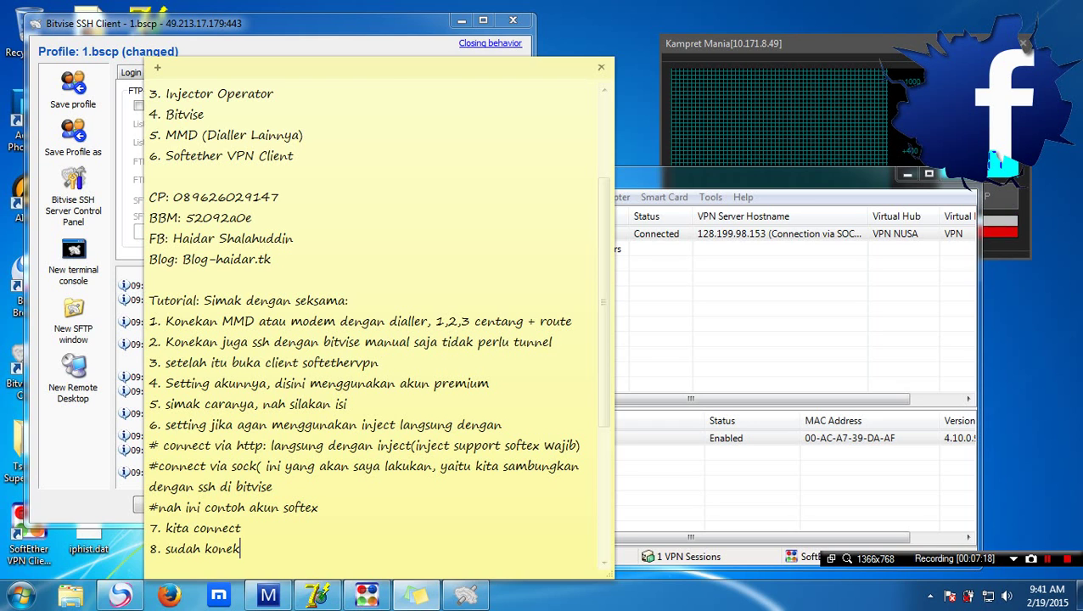
drag(382, 66, 392, 20)
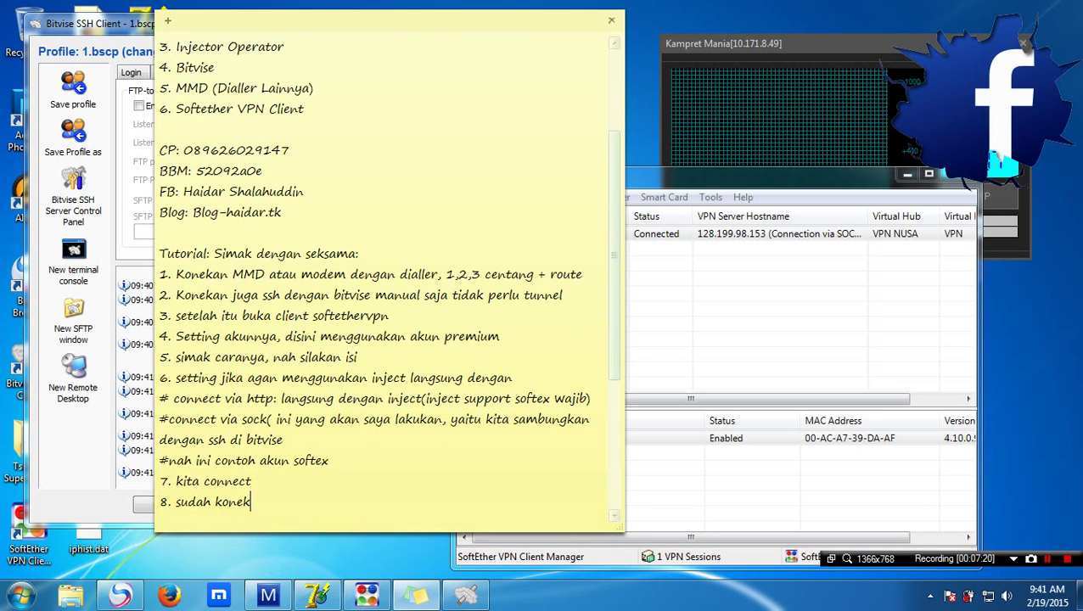
scroll(382, 272, down, 3)
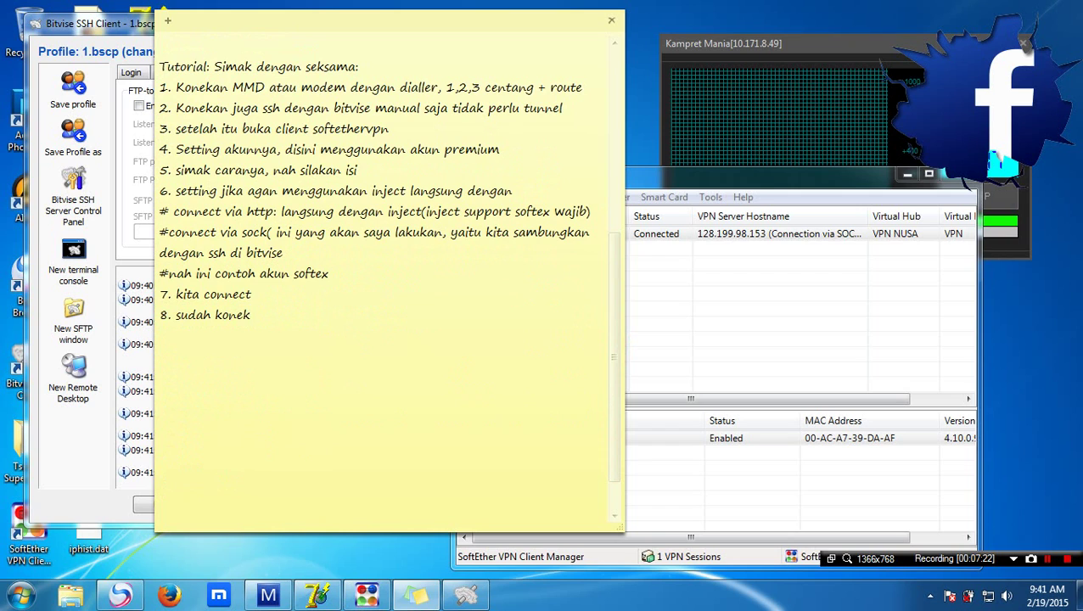
Add step 9 about opening Connectify, noting trial or free version is fine
key(Return)
text(9. Sekara)
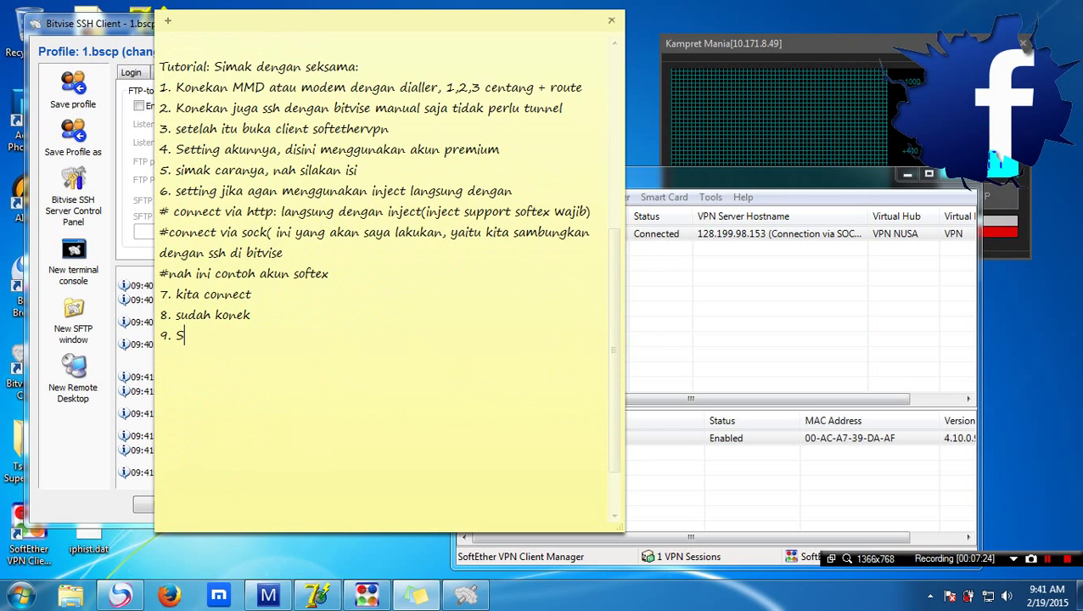
key(BackSpace)
key(BackSpace)
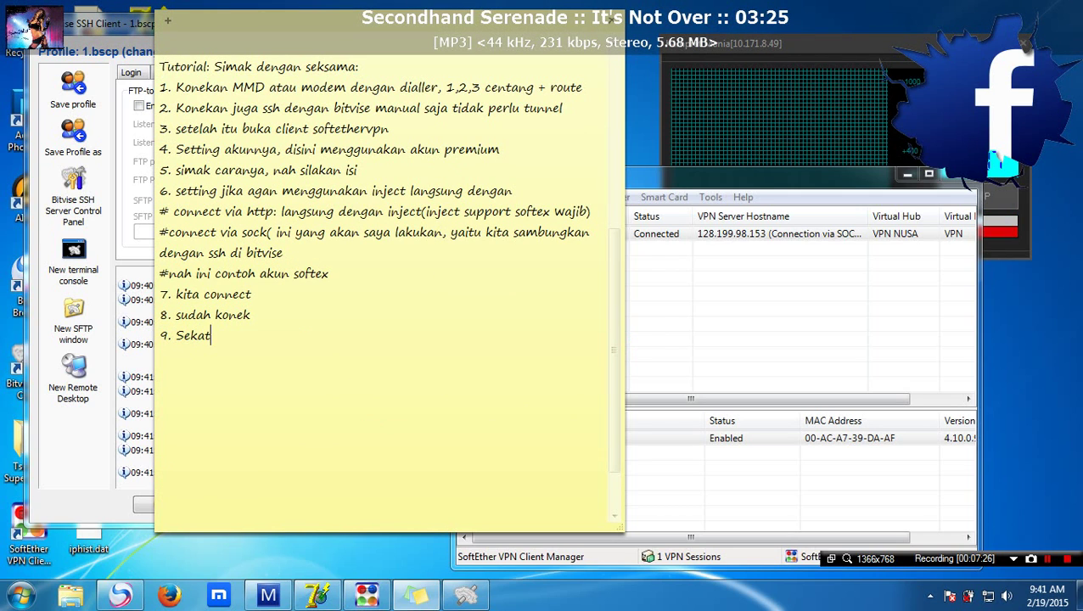
text(rt softex wajib) #connect via sock( ini yang akan saya lakukan, yaitu kita)
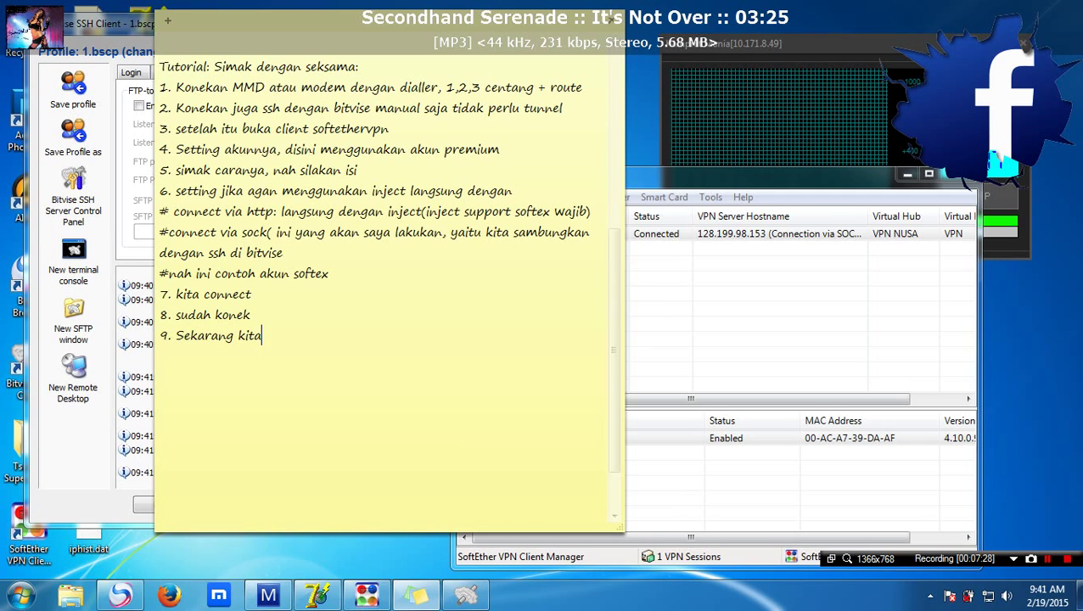
text( sambungkan dengan ssh di bitvise #nah ini contoh akun softex 7. kita connect 8. sudah konek 9. Sekarang kita buka a)
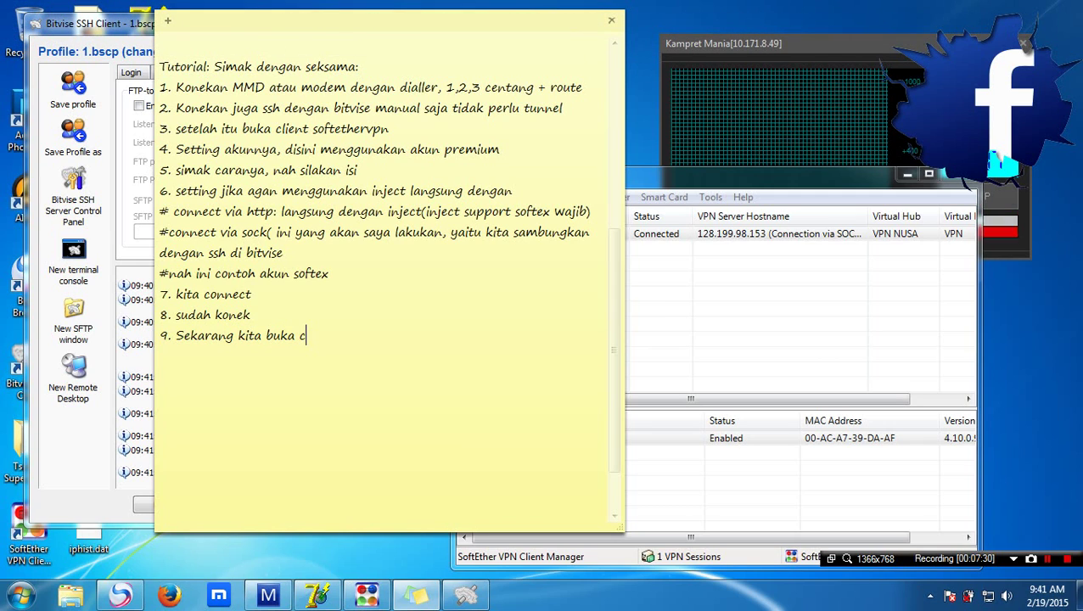
text(plikasi connectify)
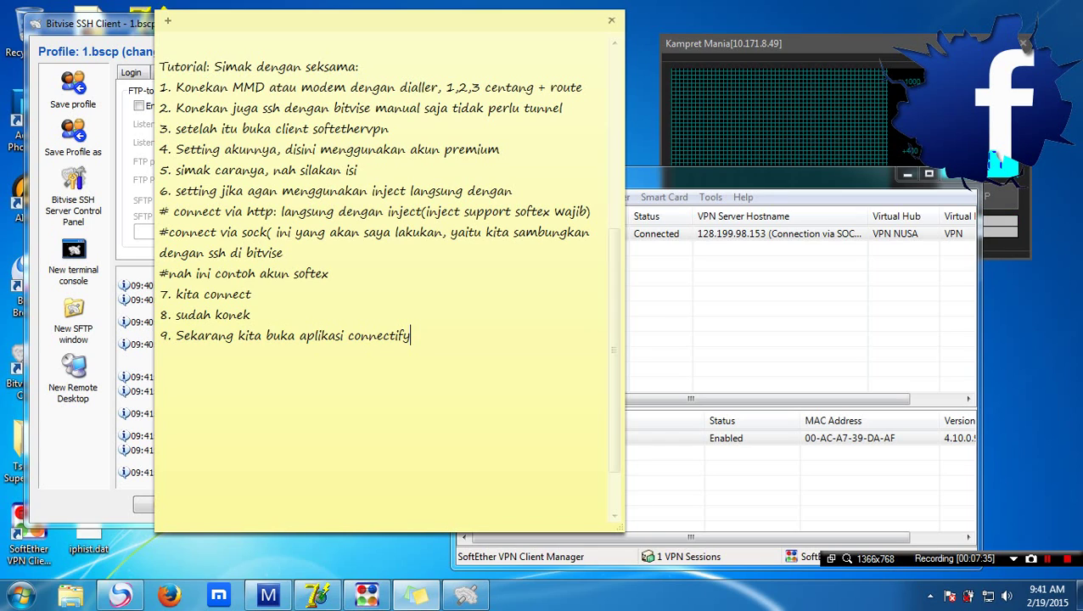
text(, boleh)
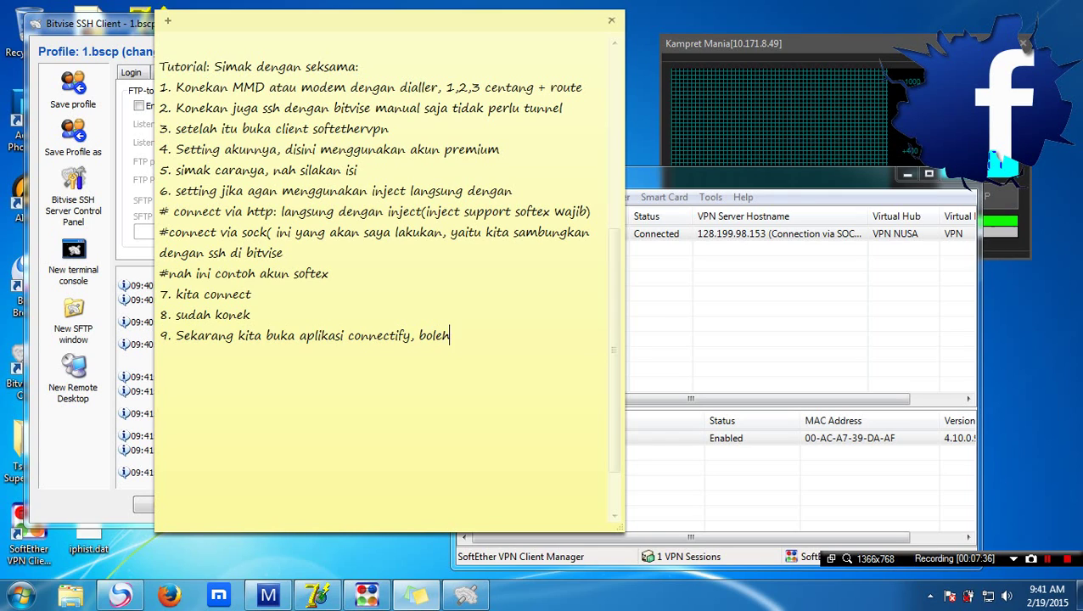
text( menggunakan )
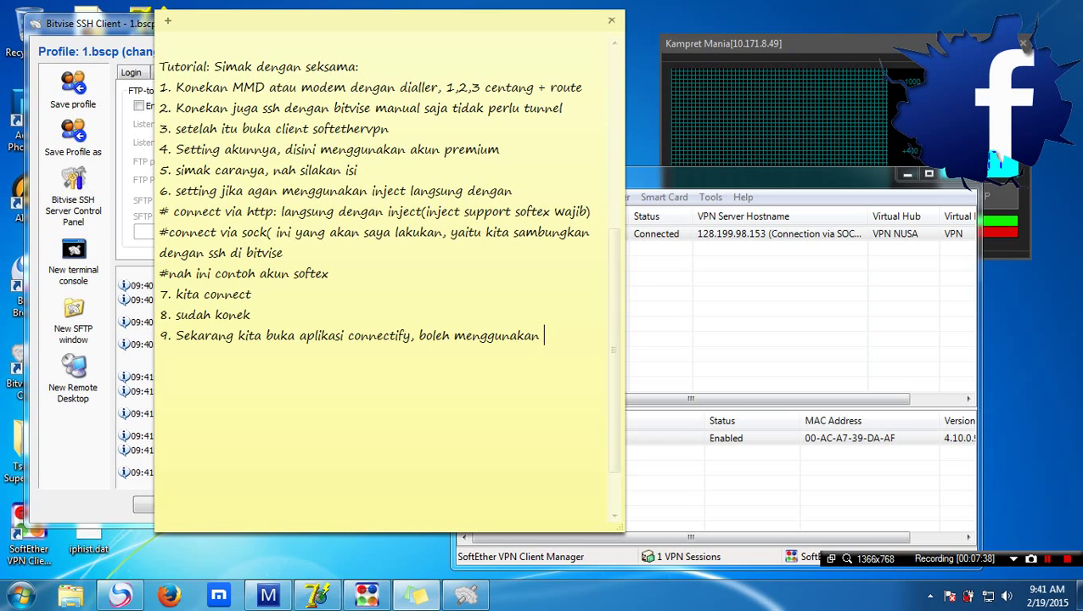
text(trial, g)
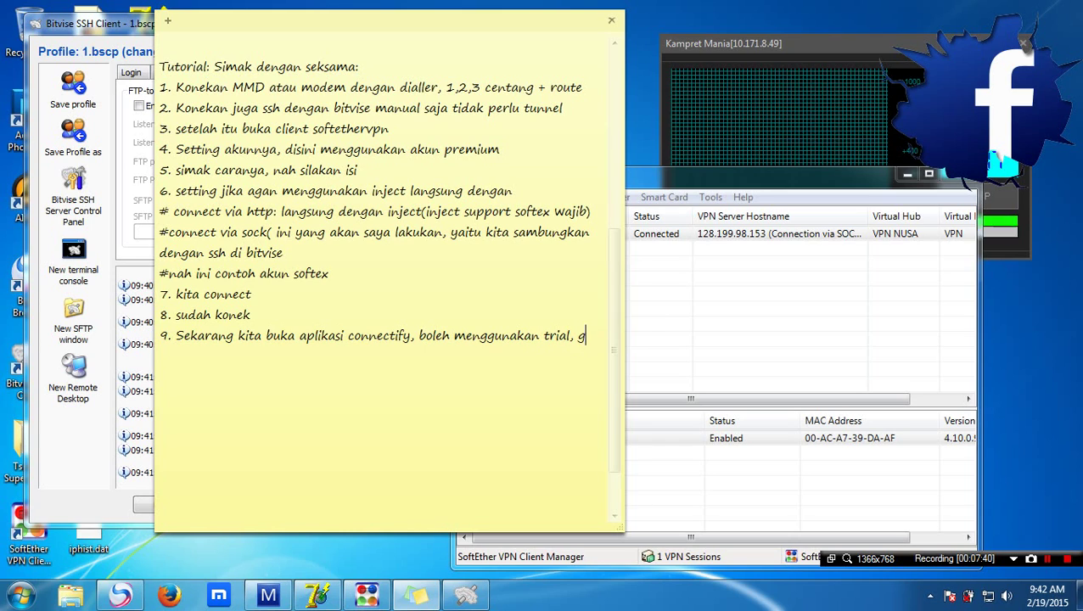
text(ratis ataup)
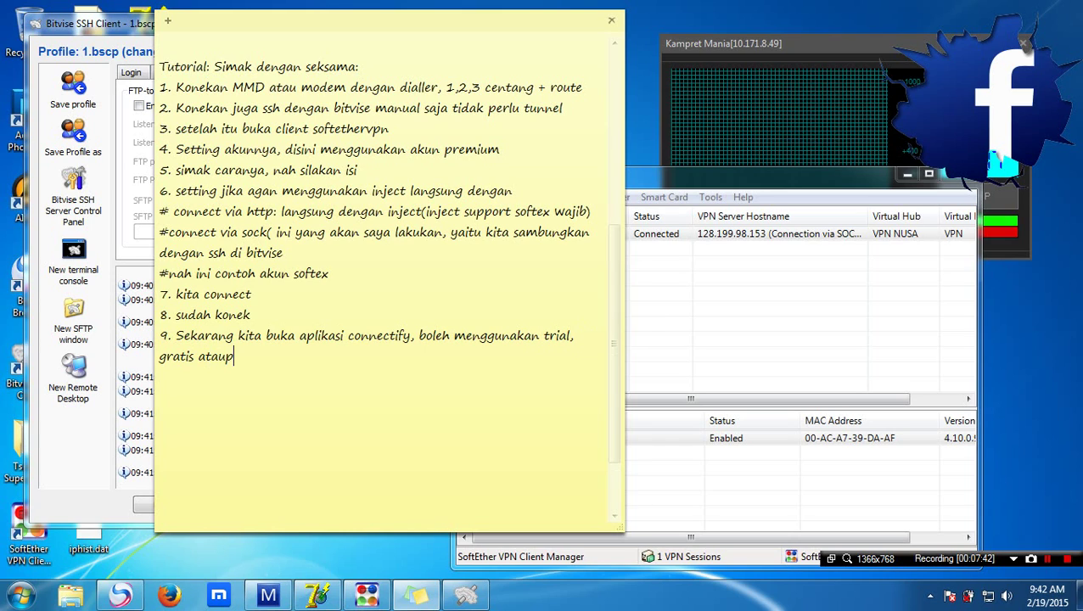
text(un jika a)
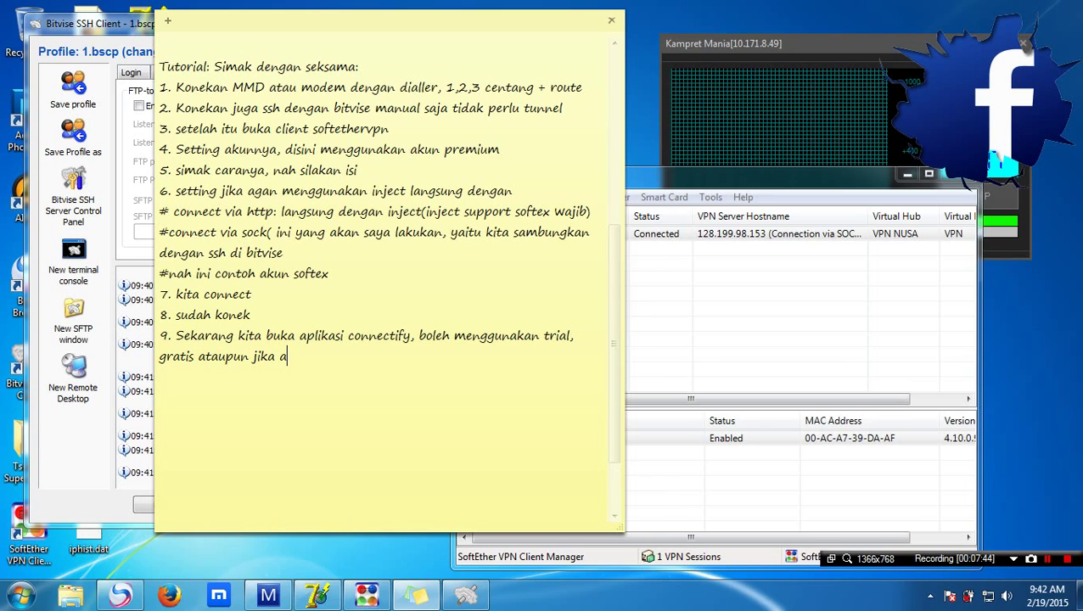
text(da yang p)
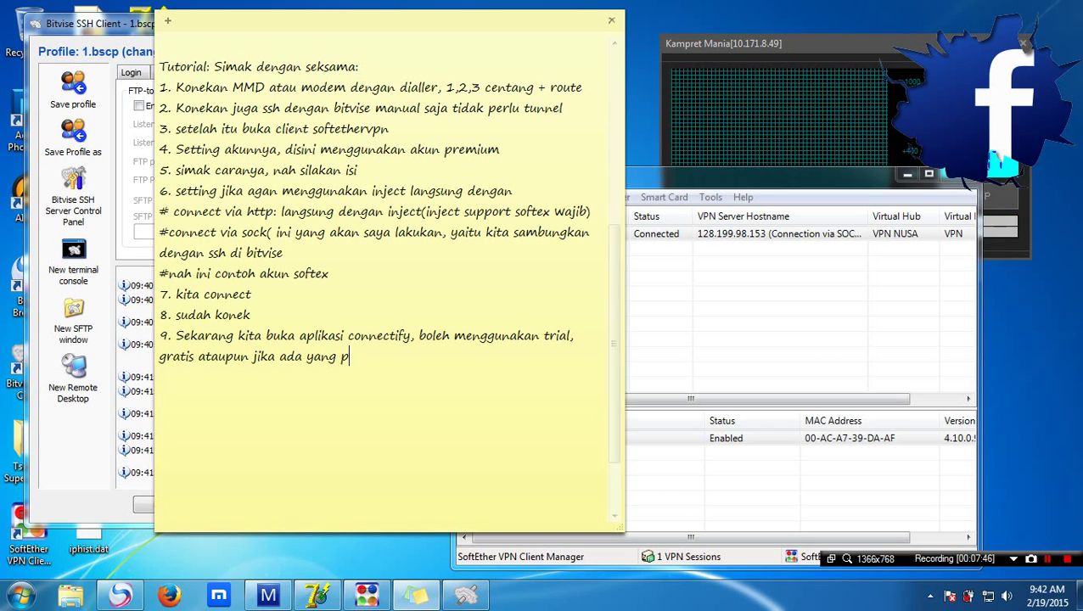
text(ro malah b)
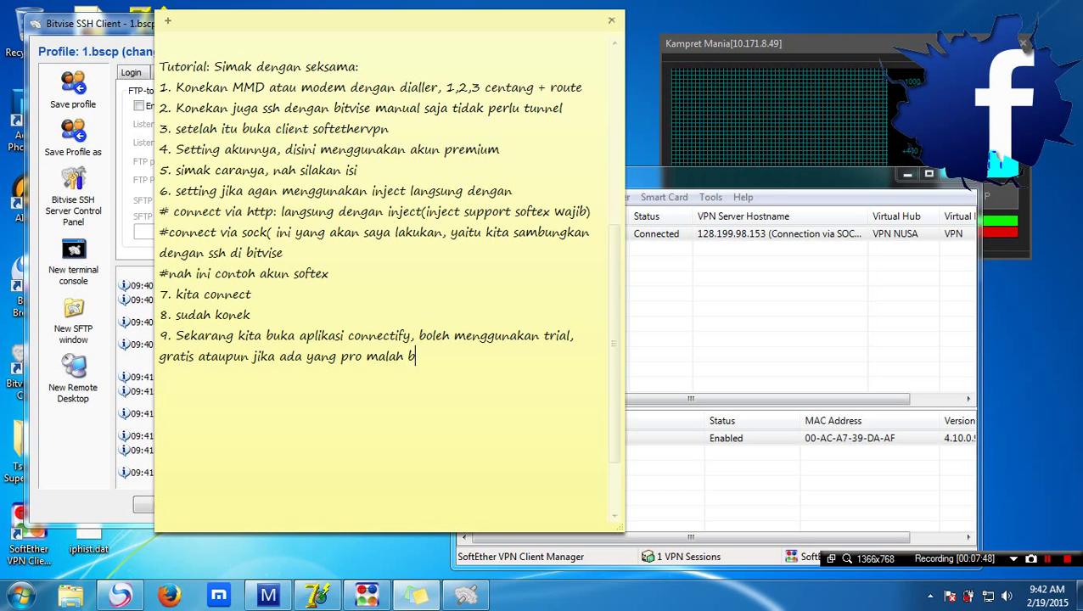
text(agus)
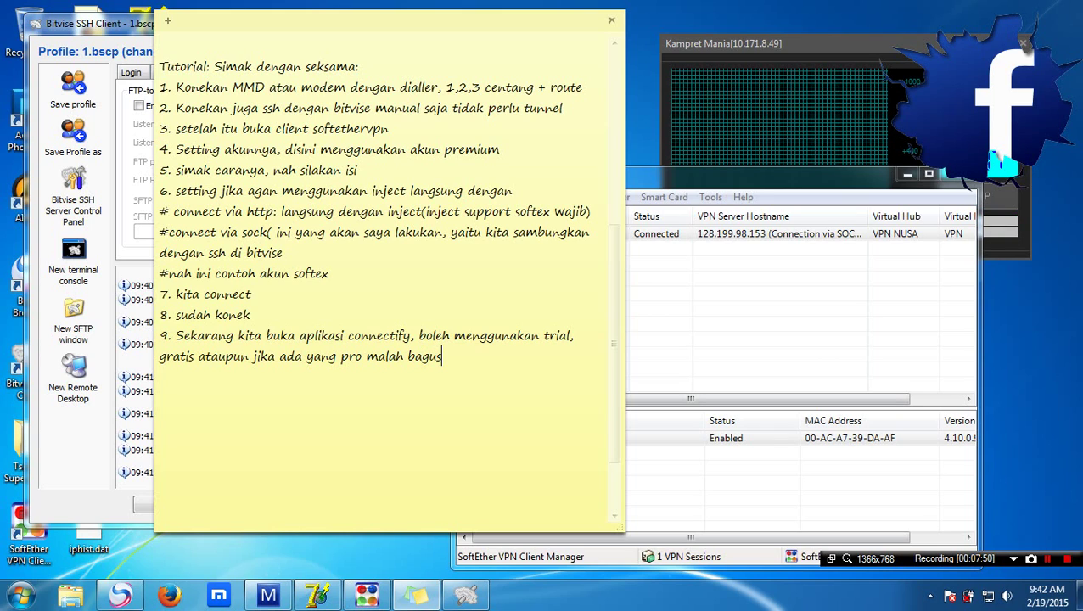
text(, disi)
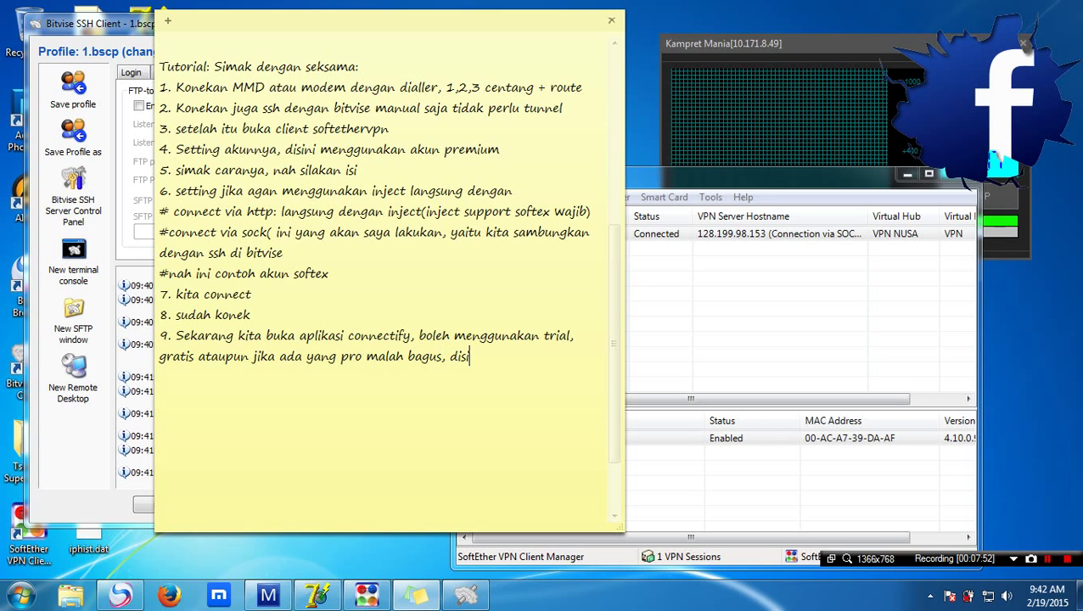
text(ni saya gunakan trial)
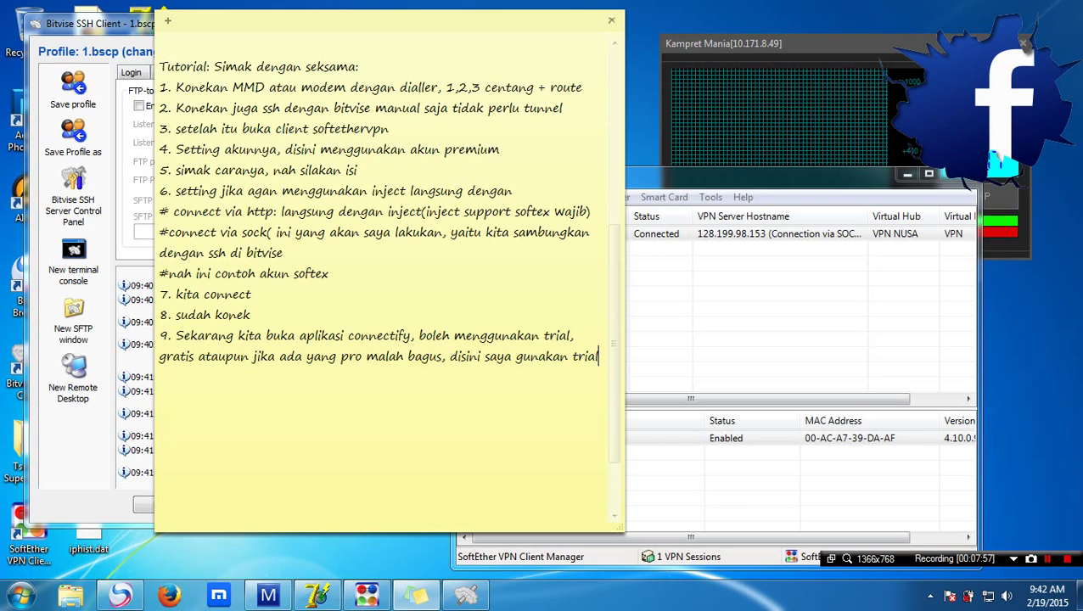
text( version )
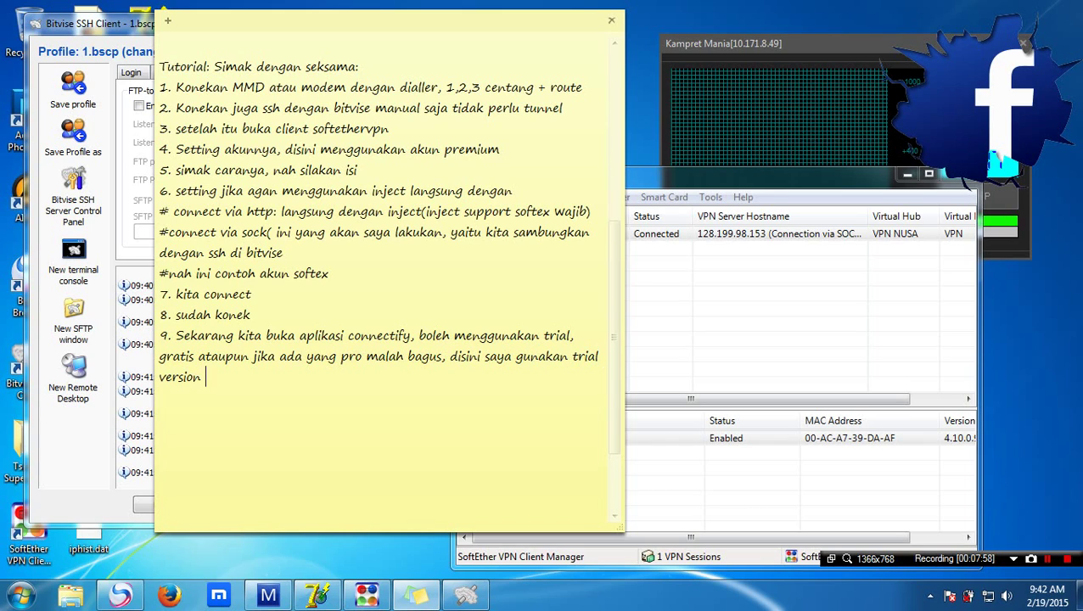
text(ataupun gratis)
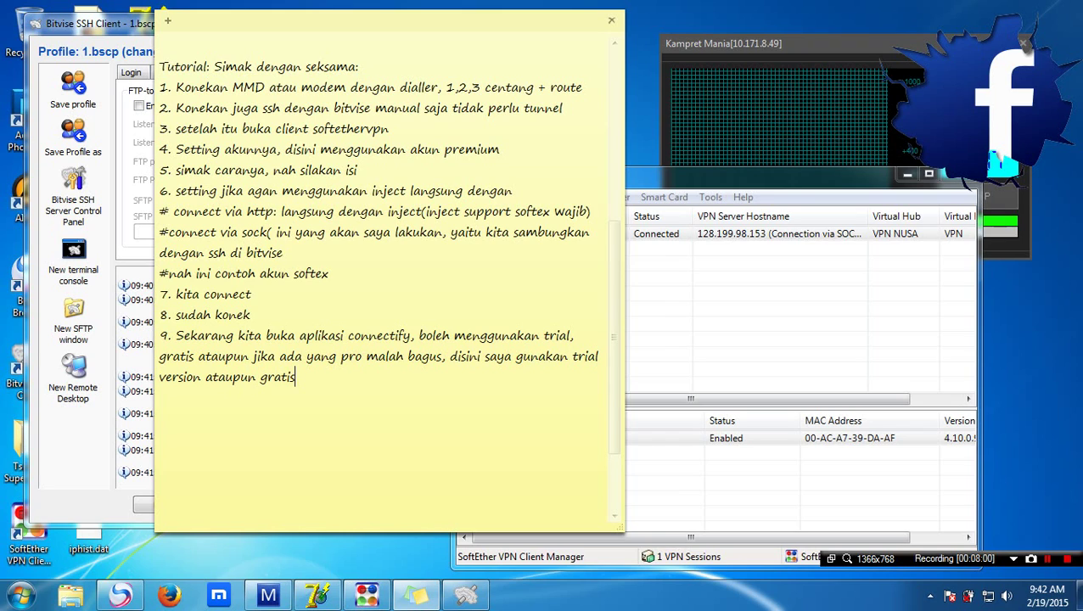
text( ya, )
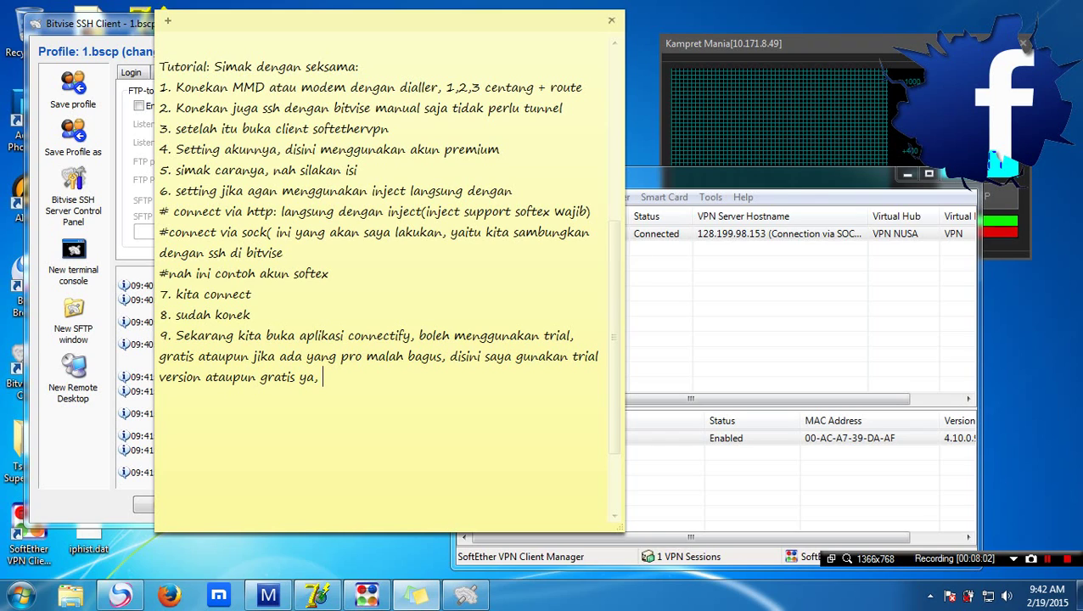
text(tapi t)
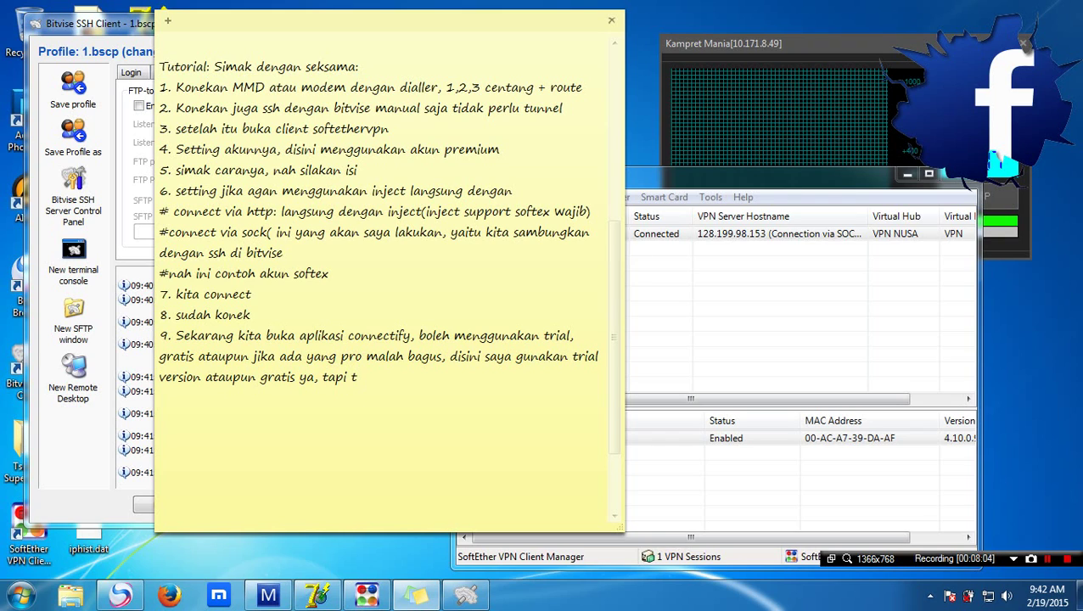
text(etep bisa)
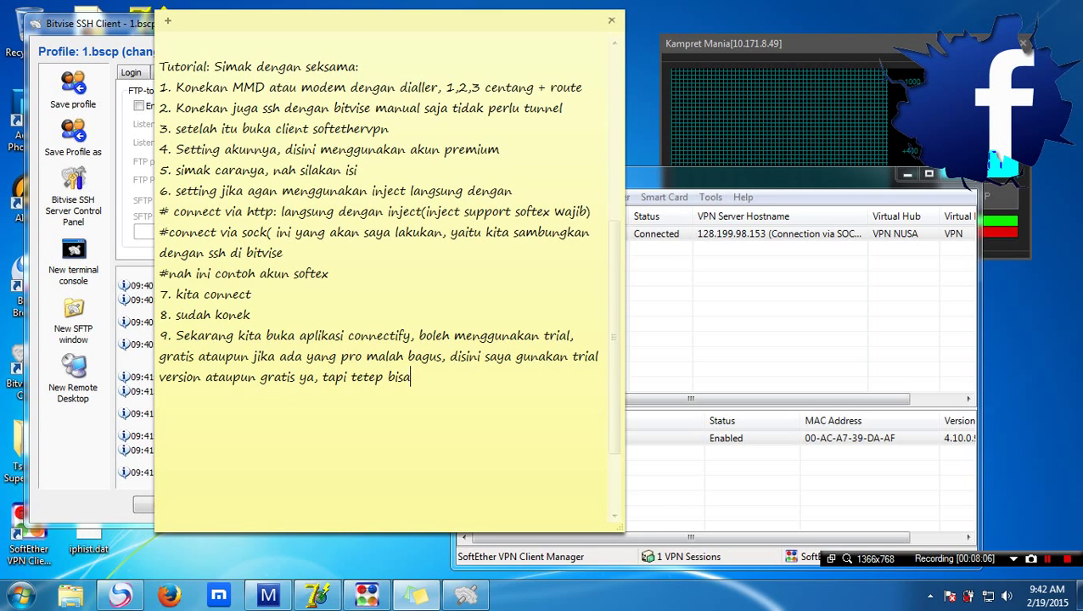
text(. tenang aja)
Add step '10. bagian ini paling mudah, simak', correcting a typo
key(Return)
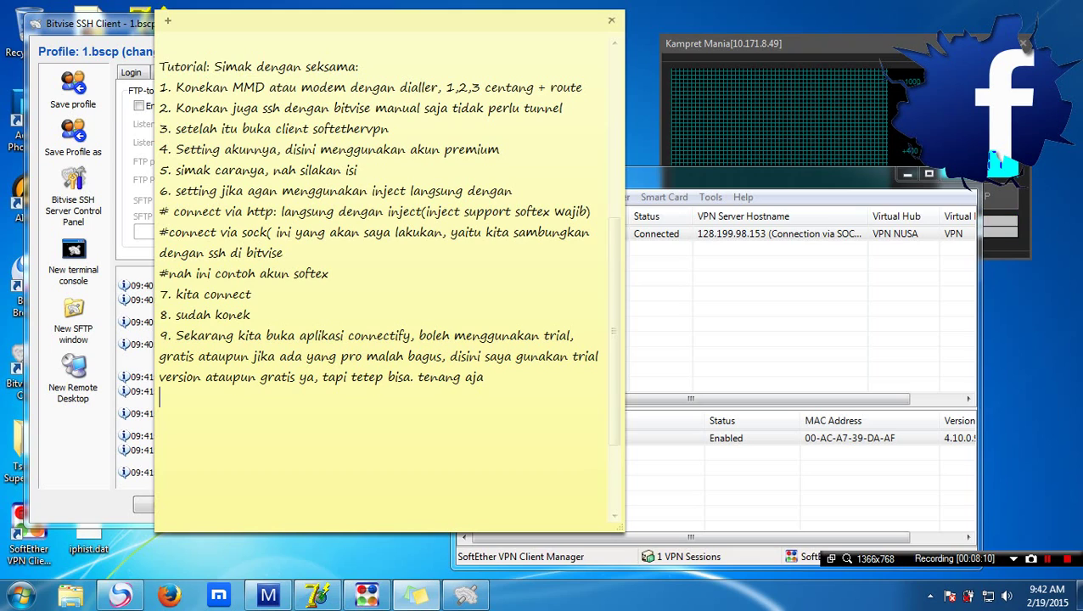
text(10. bagian ini paling)
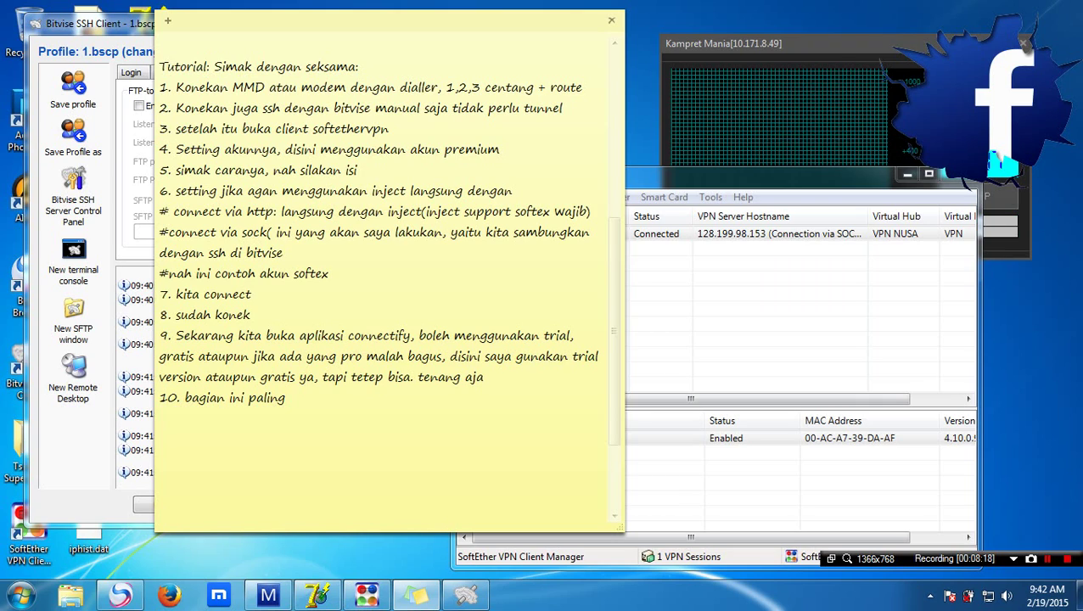
text(mmu)
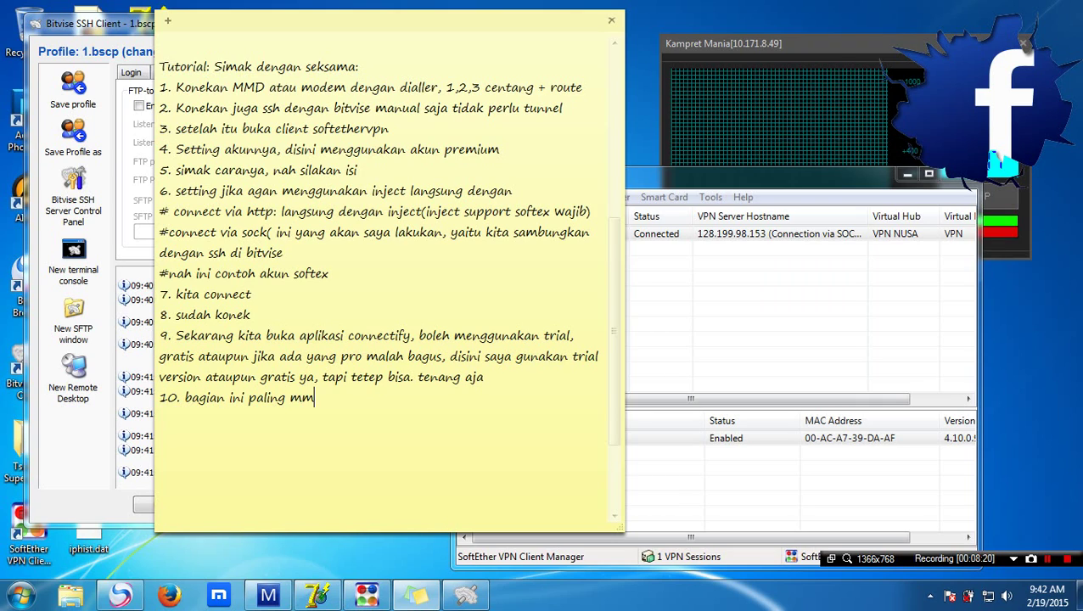
key(BackSpace)
key(BackSpace)
text(uda)
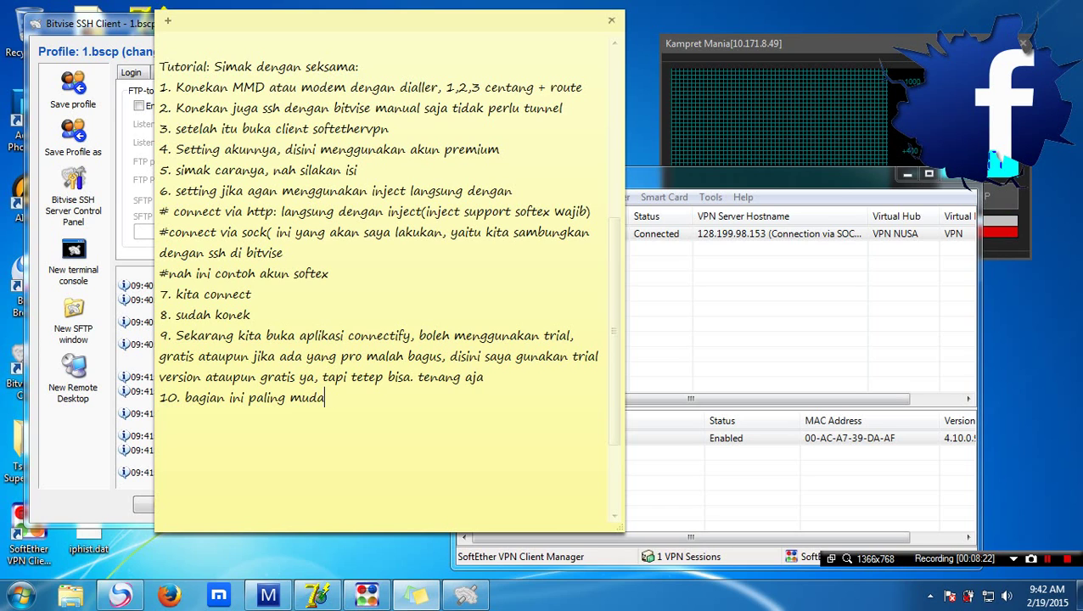
text(h, simak)
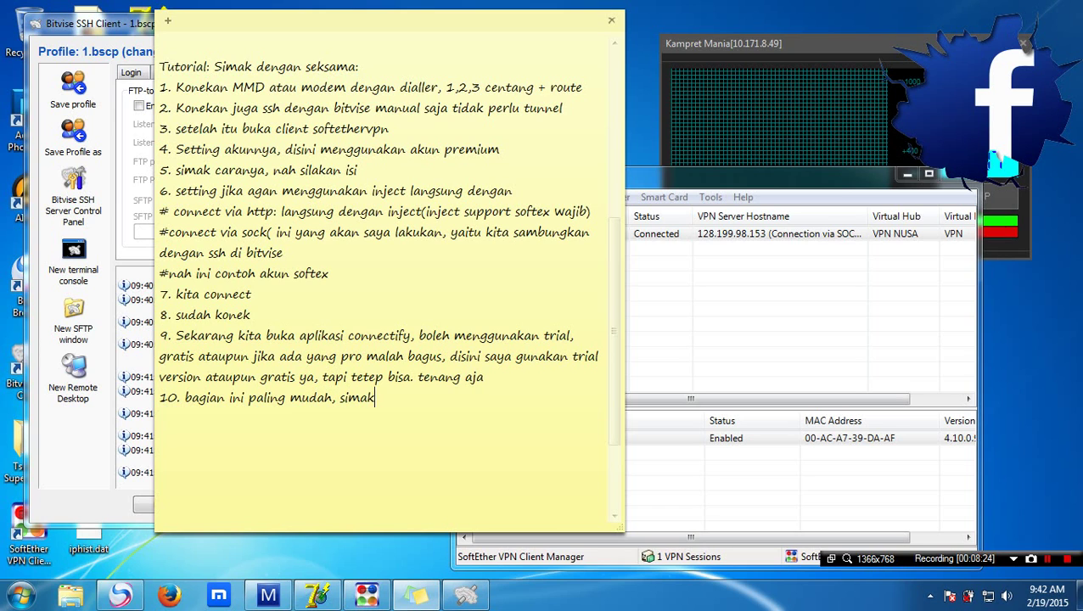
Minimize the SSH client and injector windows, then launch Connectify Hotspot 2015 from the desktop
key(alt+Tab)
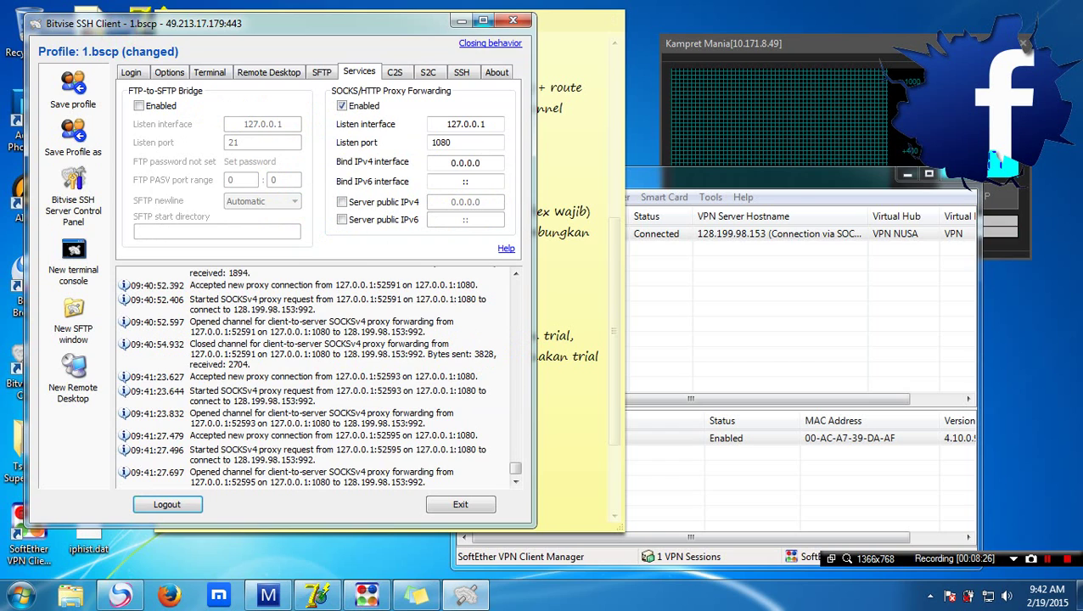
key(super+Down)
key(alt+Tab)
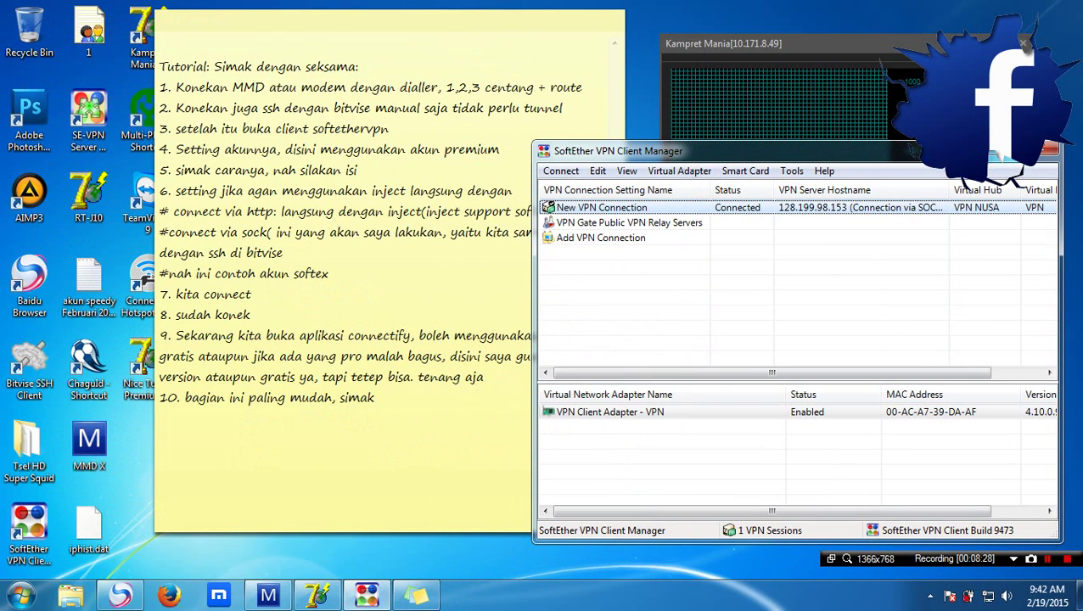
key(alt+Tab)
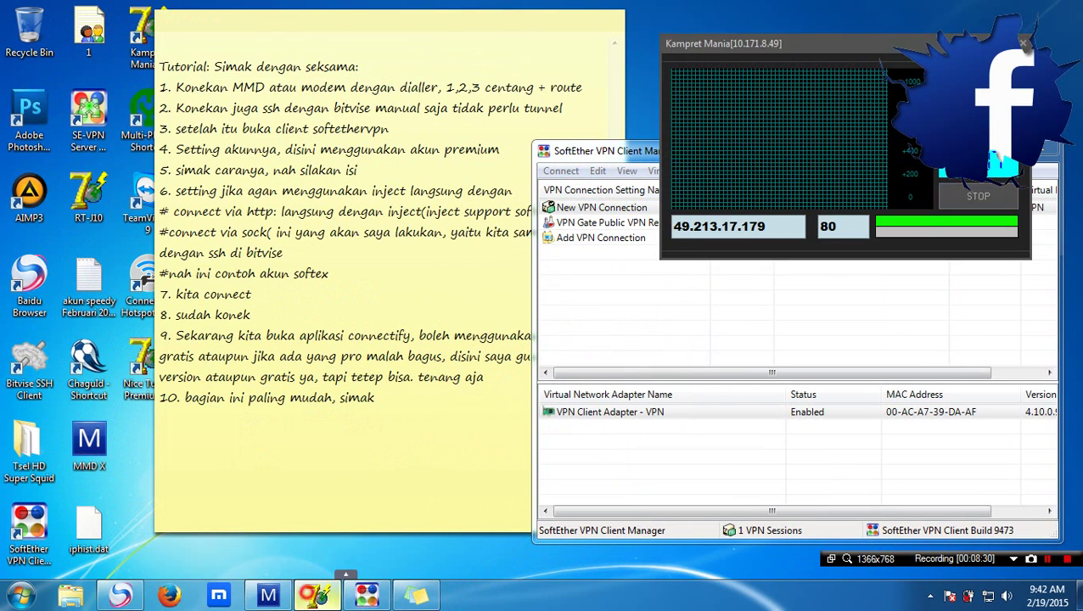
key(super+Down)
key(alt+Tab)
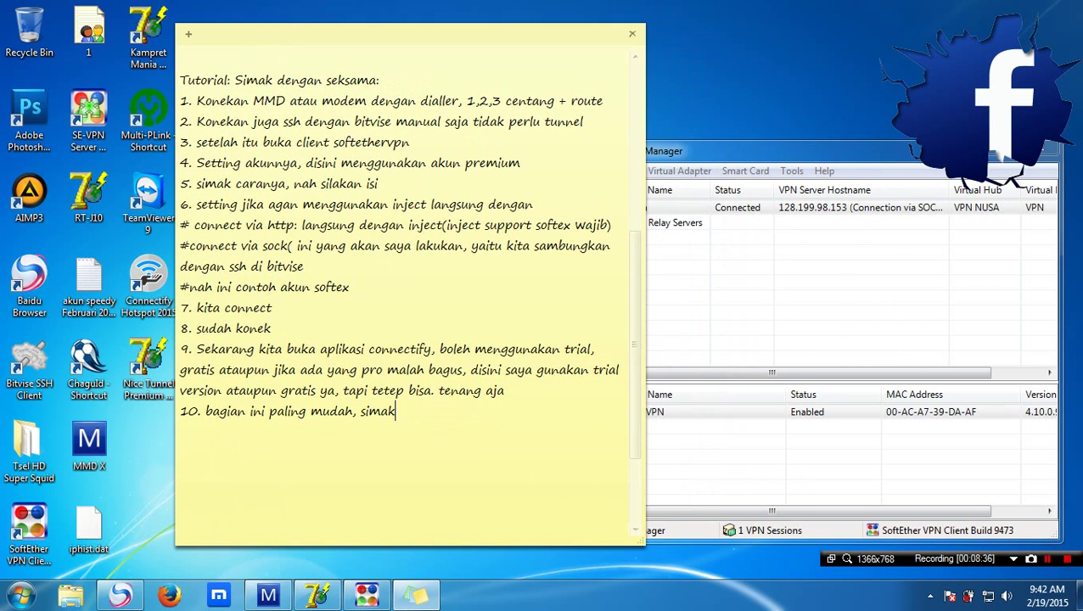
click(930, 596)
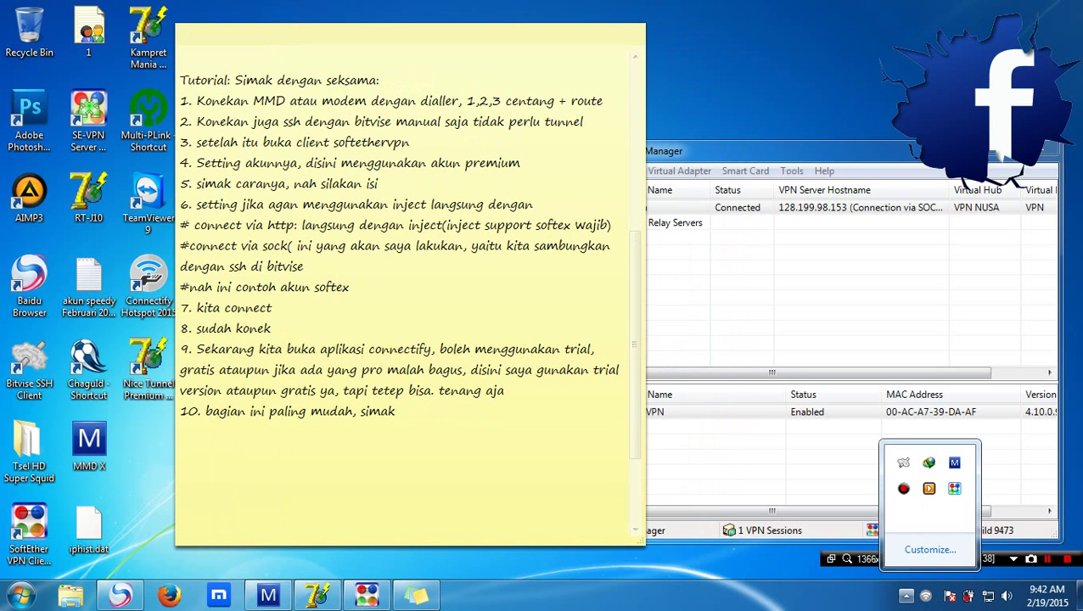
double_click(149, 280)
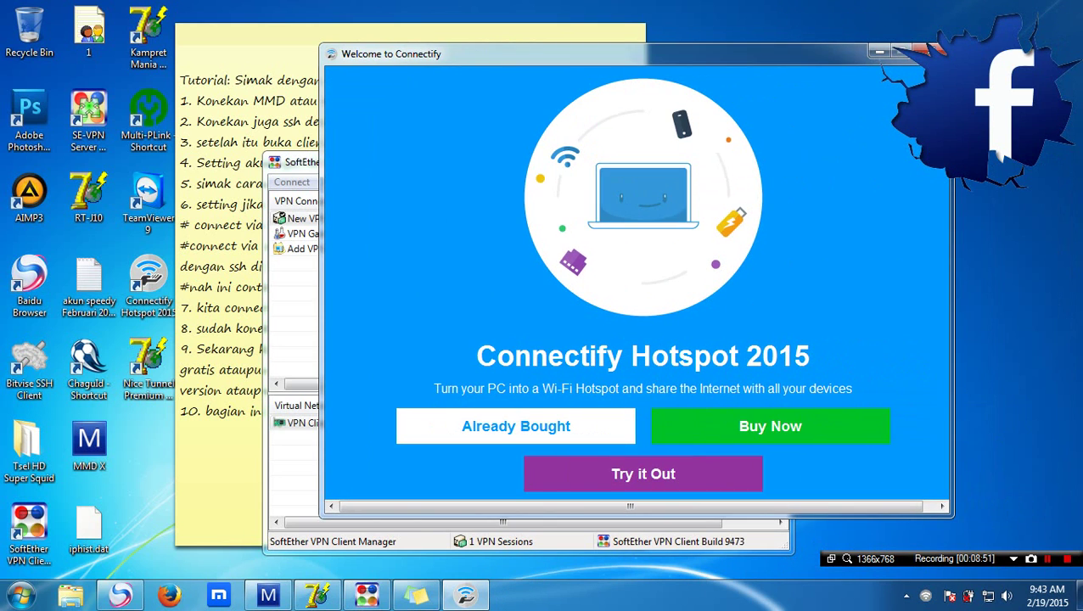
Close the Connectify welcome screen and add 'trial kan :D :D' to the note
click(921, 53)
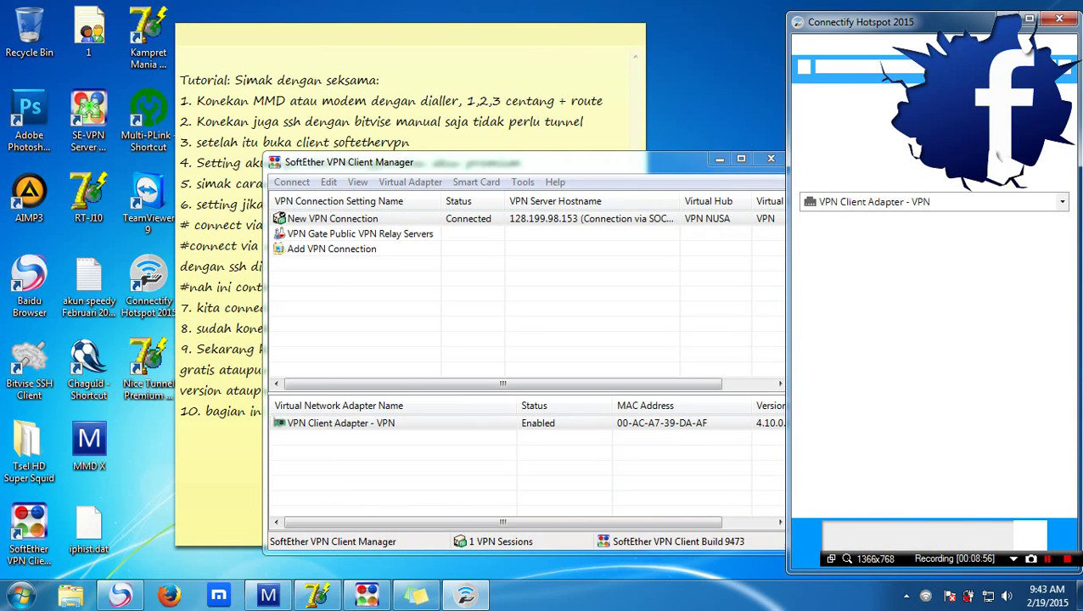
click(225, 421)
text(tr)
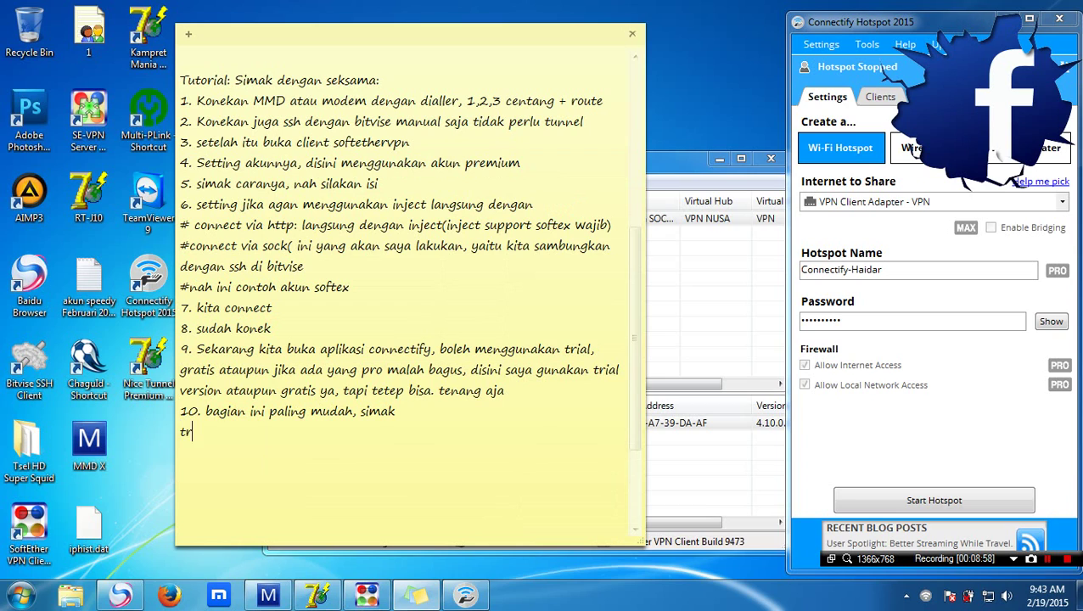
text(ial kan :D :D)
Dismiss the Speedify promo and start step 11: '11. nah, tinggal samakan adapter'
click(931, 201)
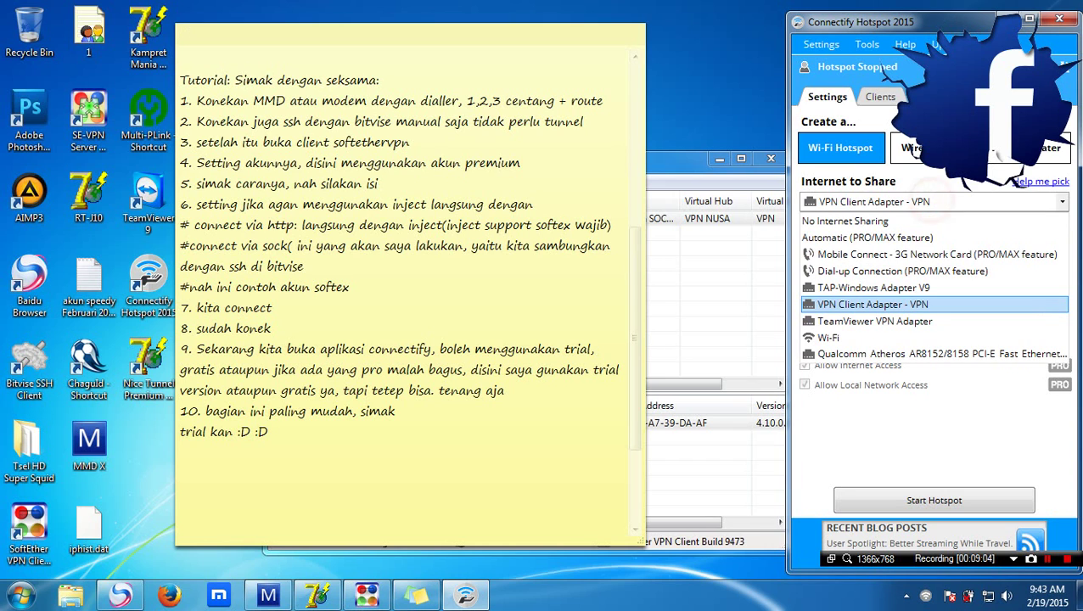
click(358, 429)
key(Return)
text(11. )
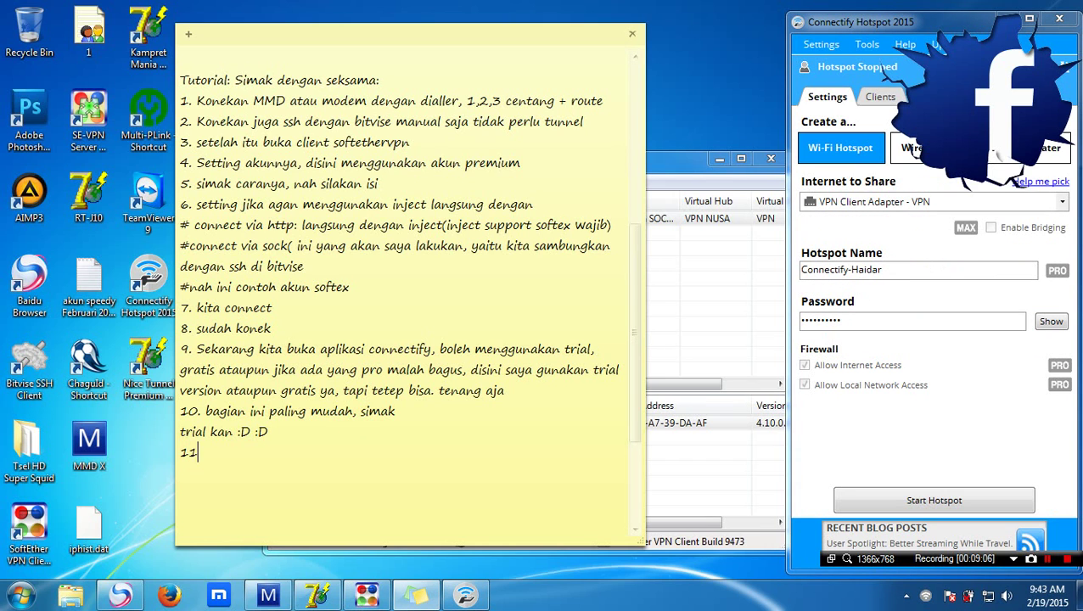
text(nah)
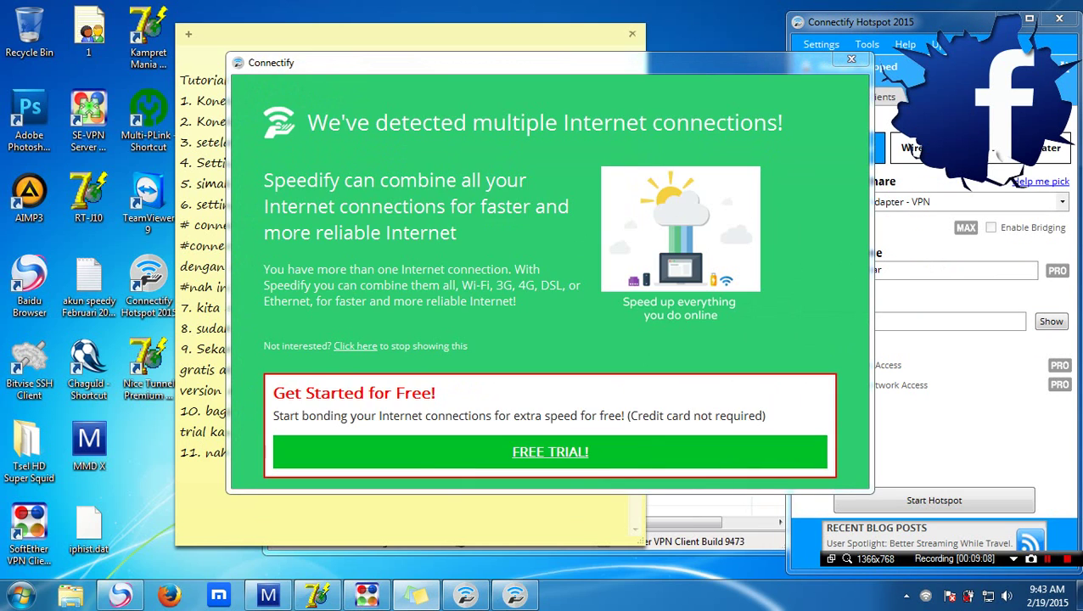
click(850, 60)
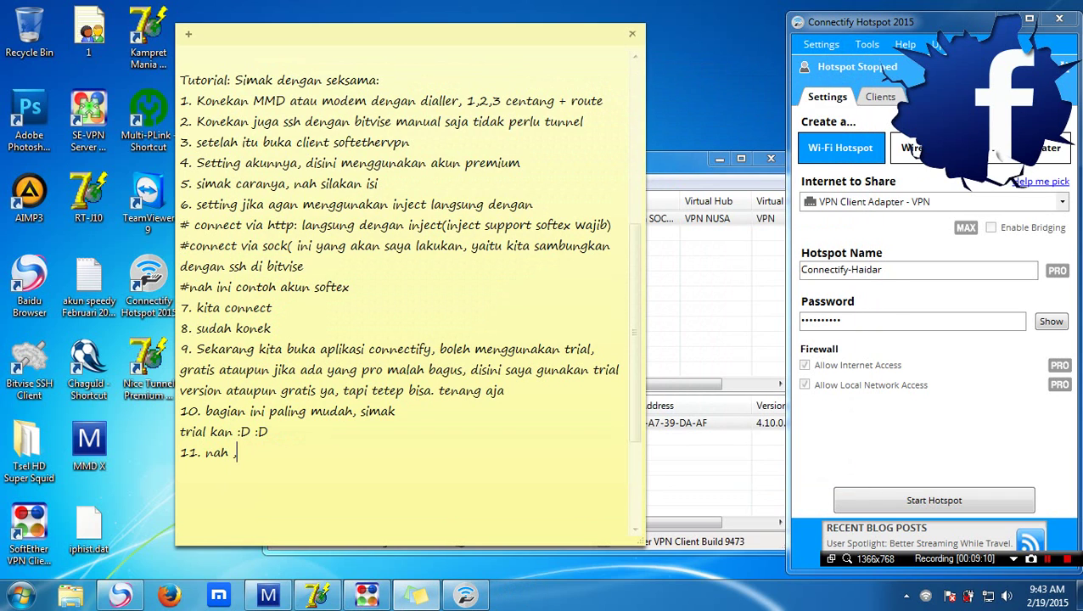
text(, tinggal samakan adap)
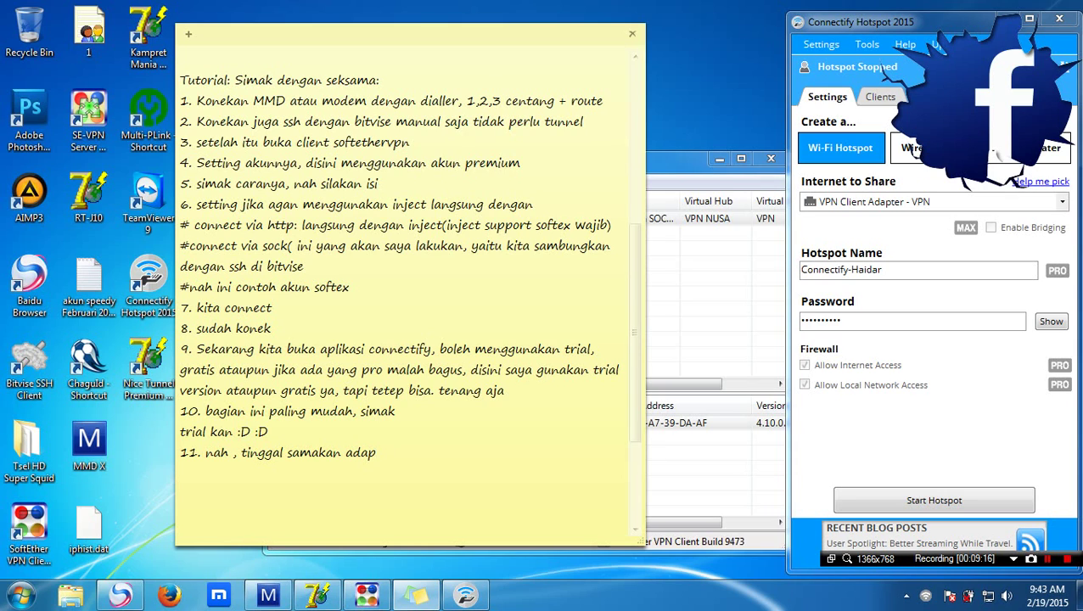
text(e)
key(BackSpace)
Keep VPN Client Adapter - VPN as Internet to Share and extend step 11 with ', jika yang belum b'
click(942, 202)
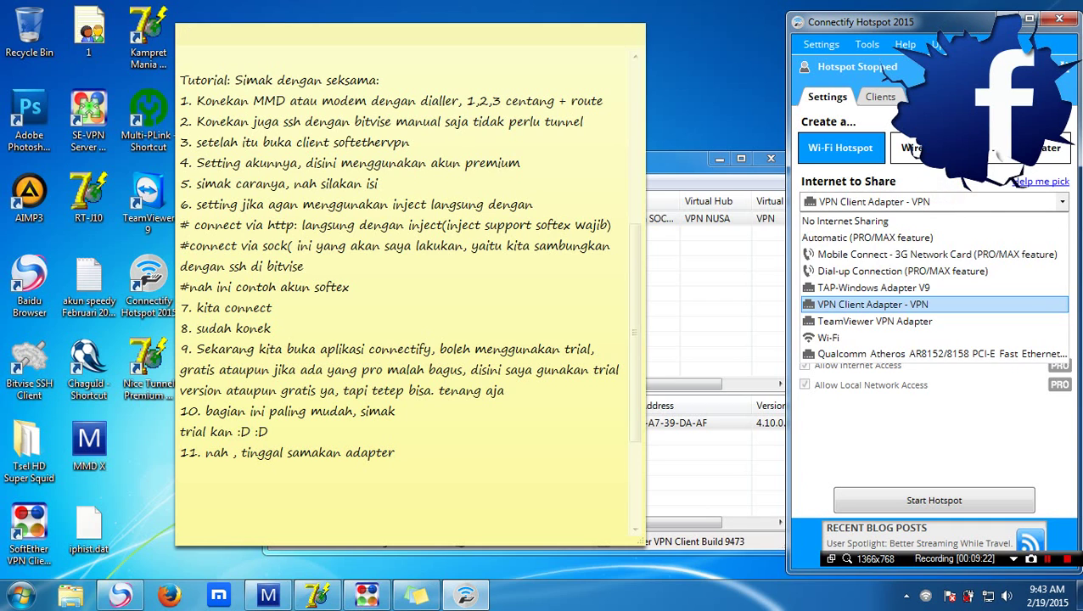
click(686, 343)
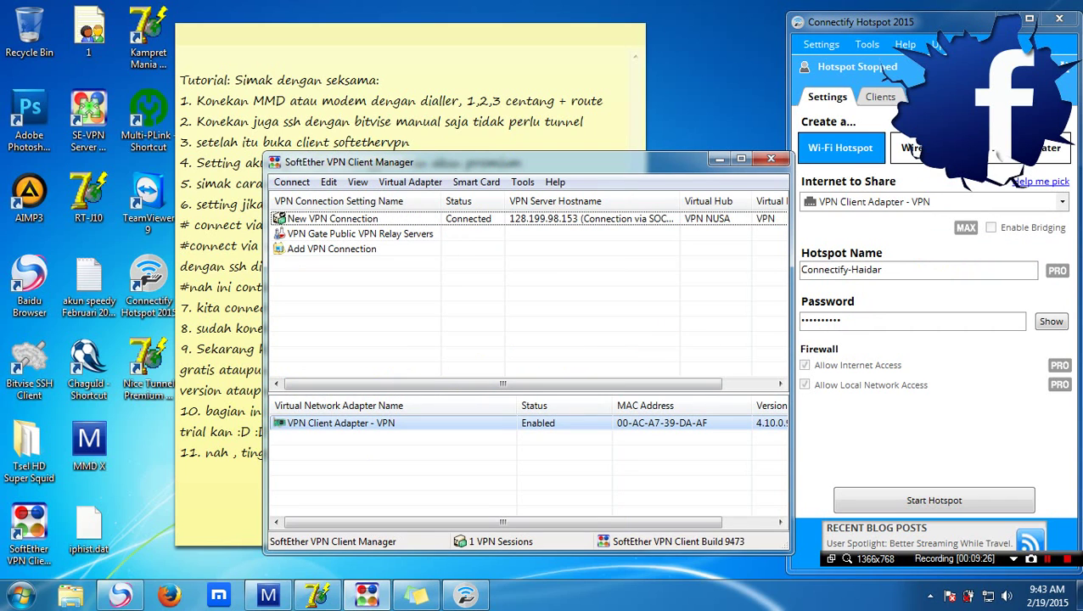
click(376, 439)
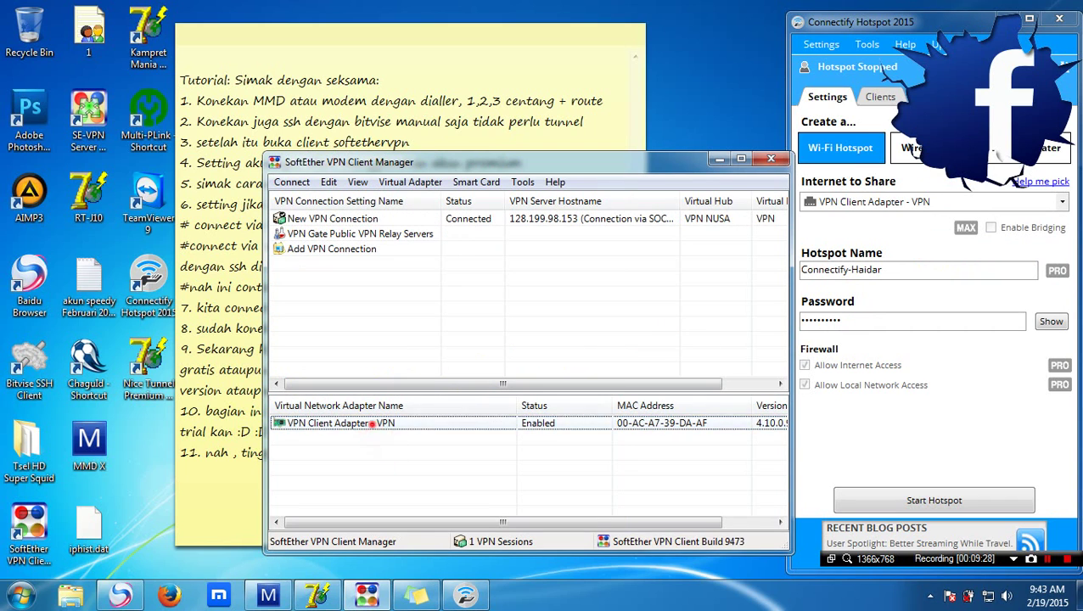
click(379, 423)
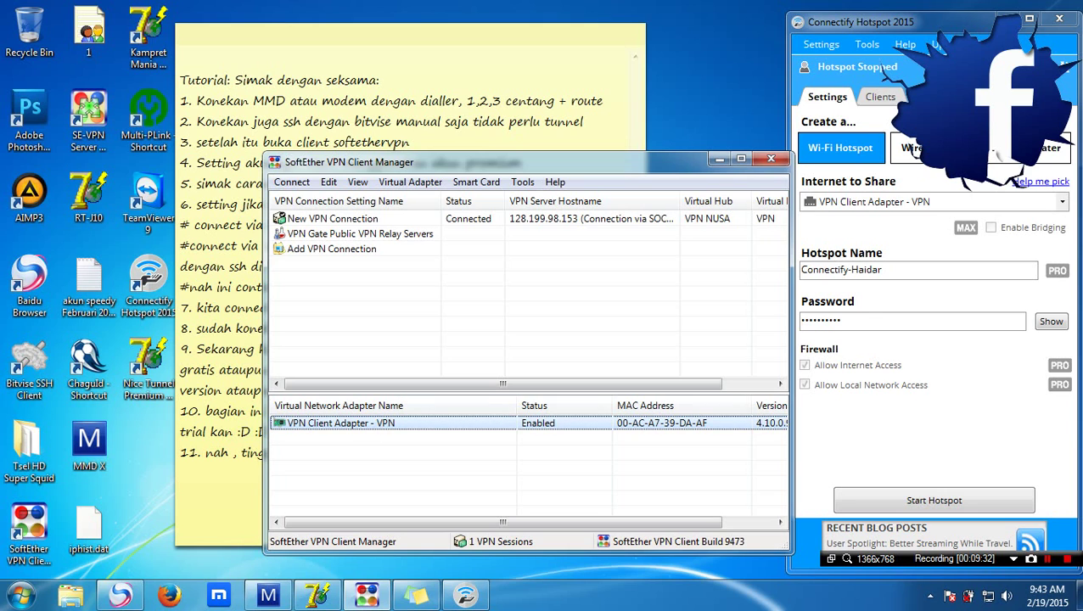
click(981, 202)
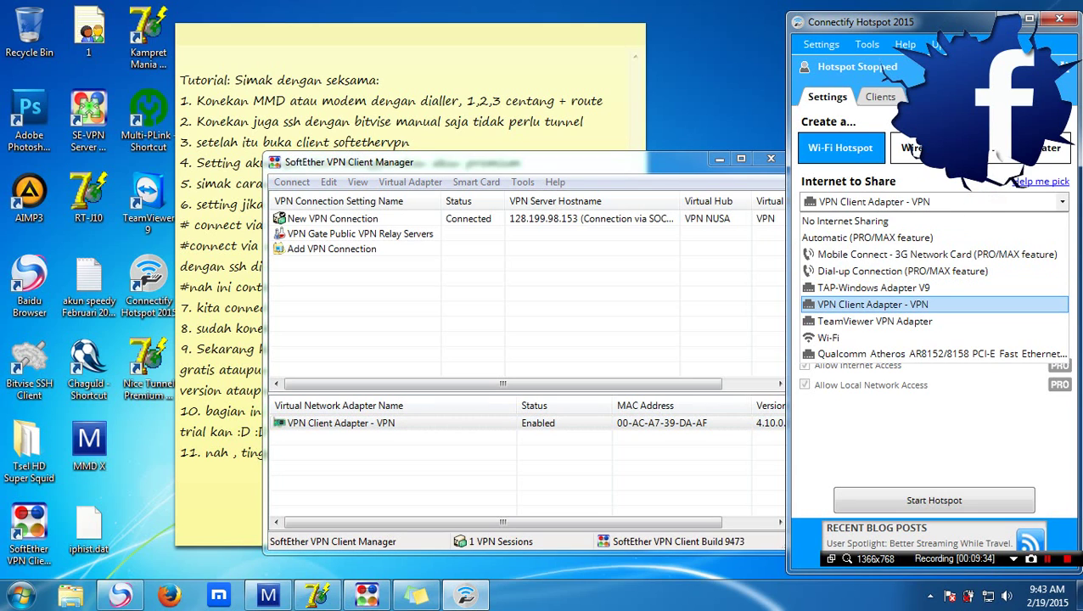
click(895, 306)
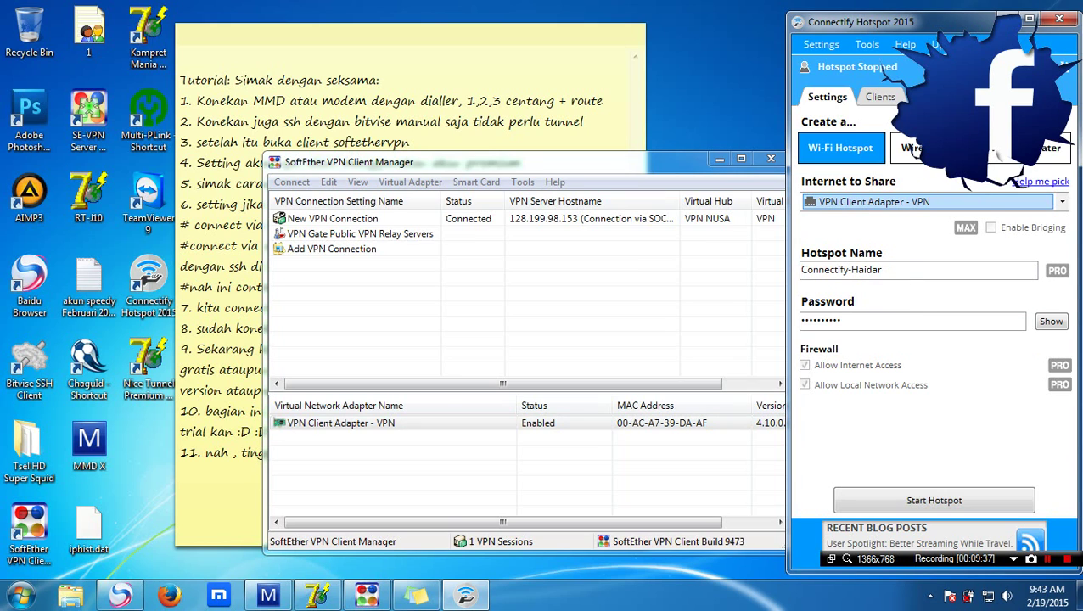
click(253, 471)
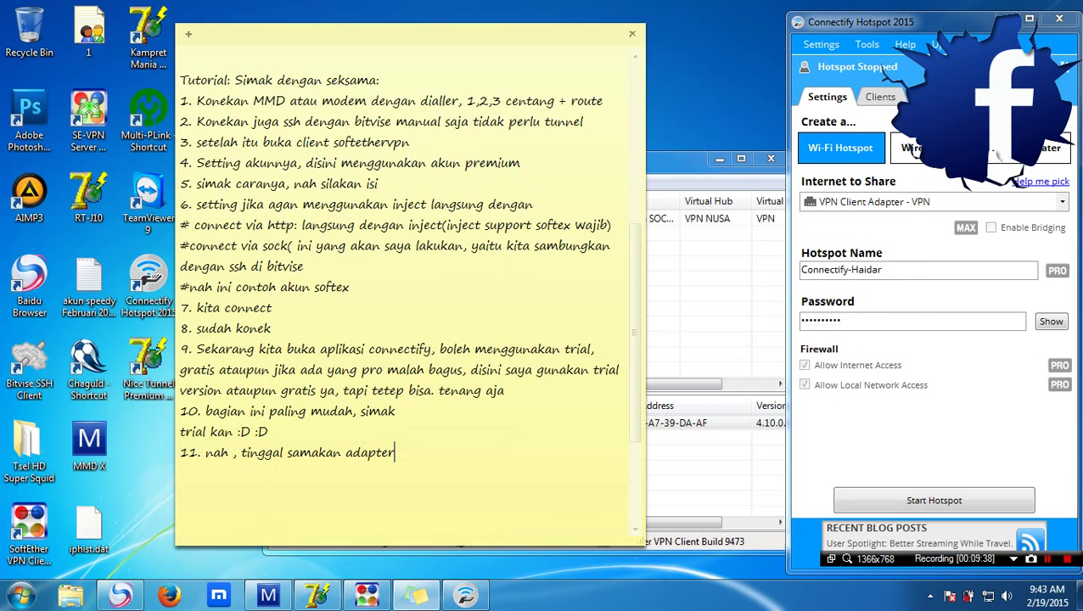
text(, jika yang belum bikin)
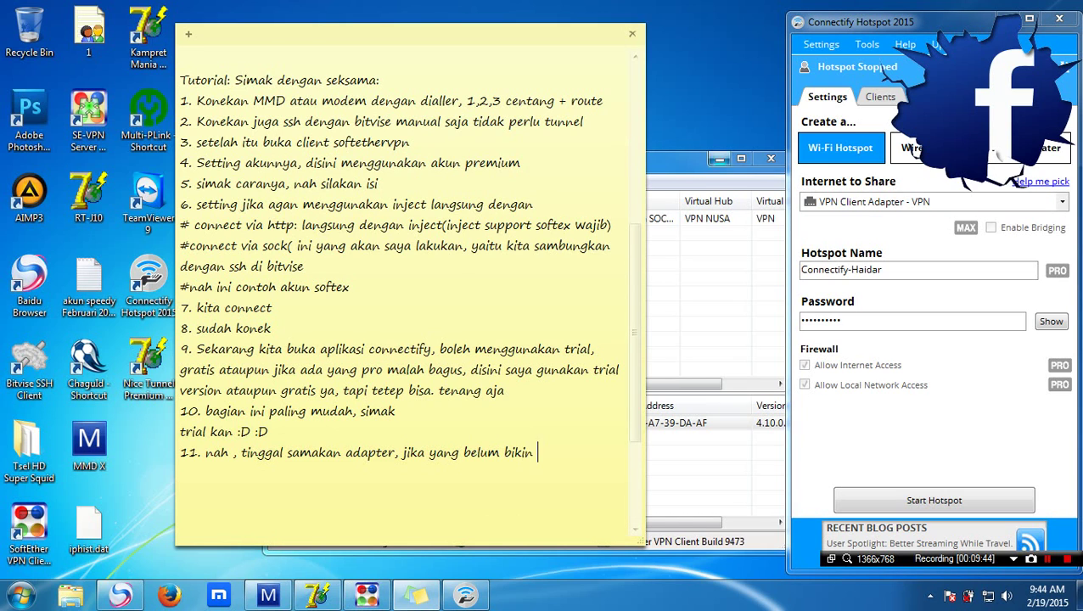
Preview and cancel a new virtual adapter, then note '12. sekarang setting nama wifi kita dan password'
click(684, 158)
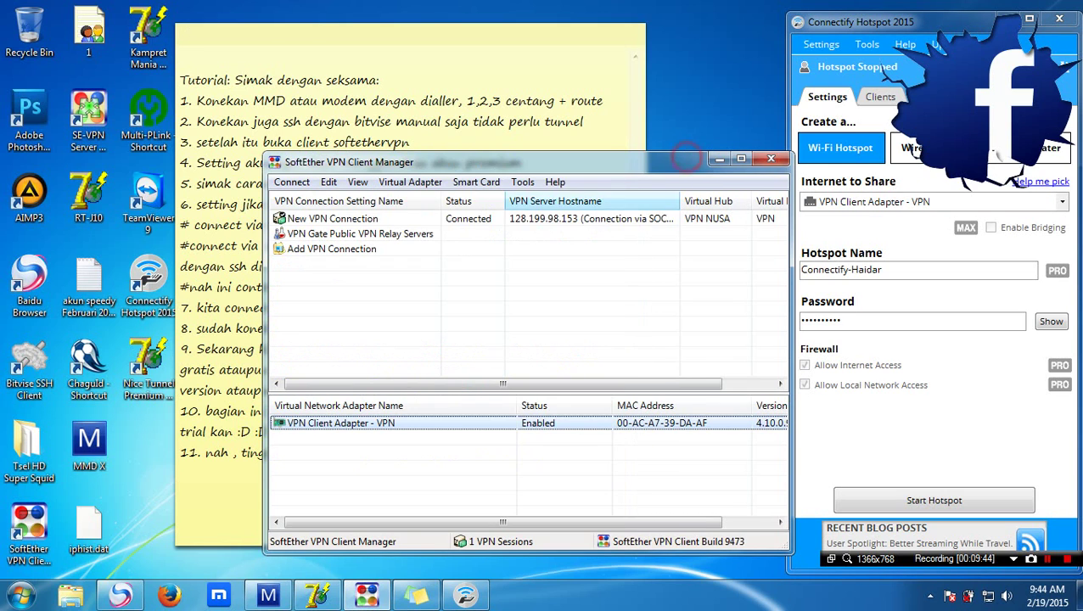
click(399, 183)
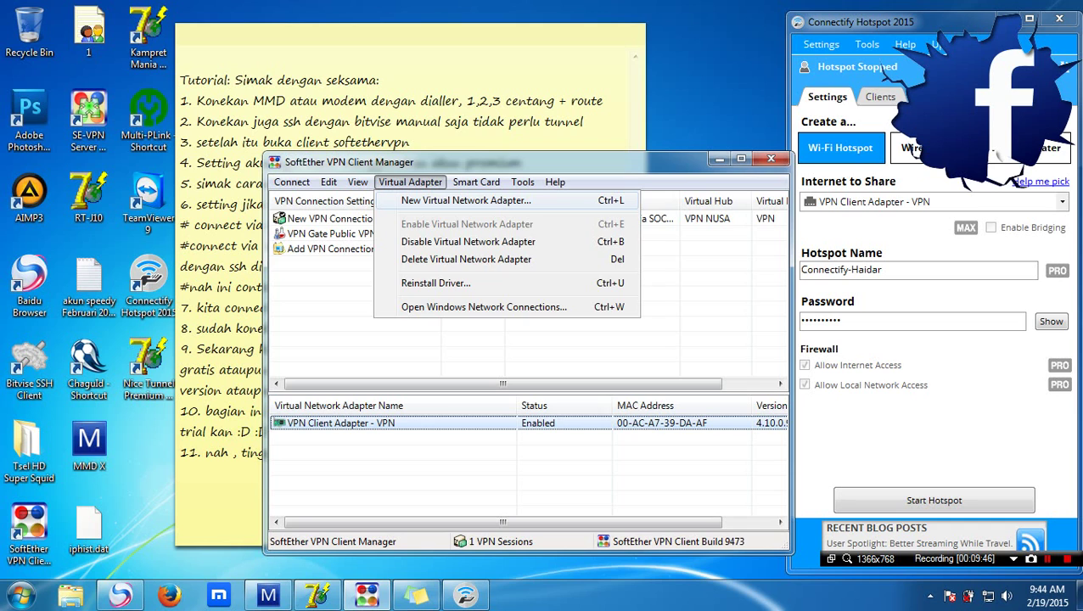
click(435, 201)
click(466, 270)
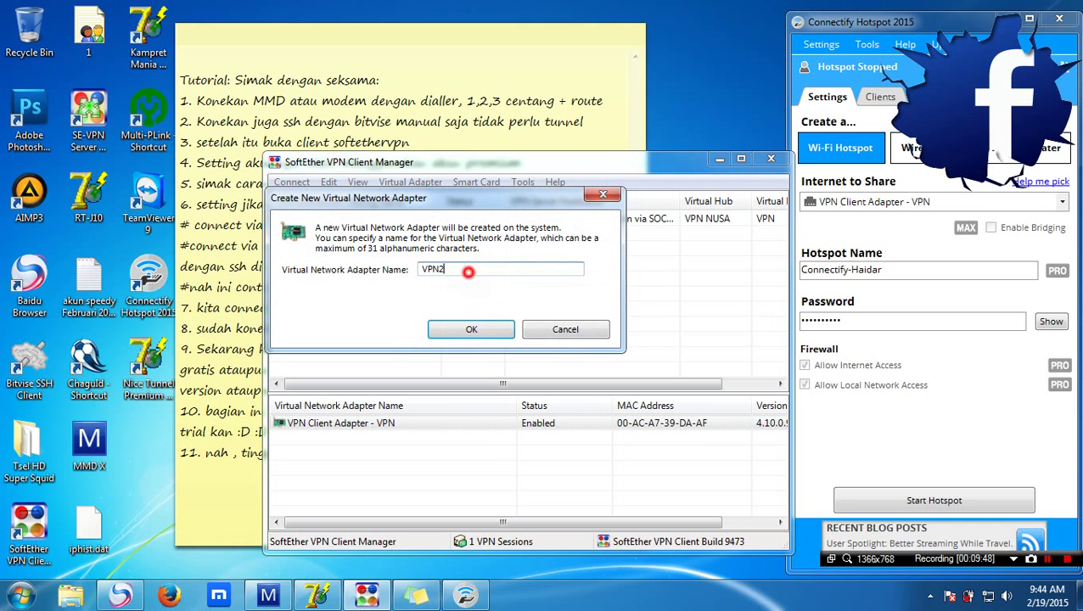
click(565, 330)
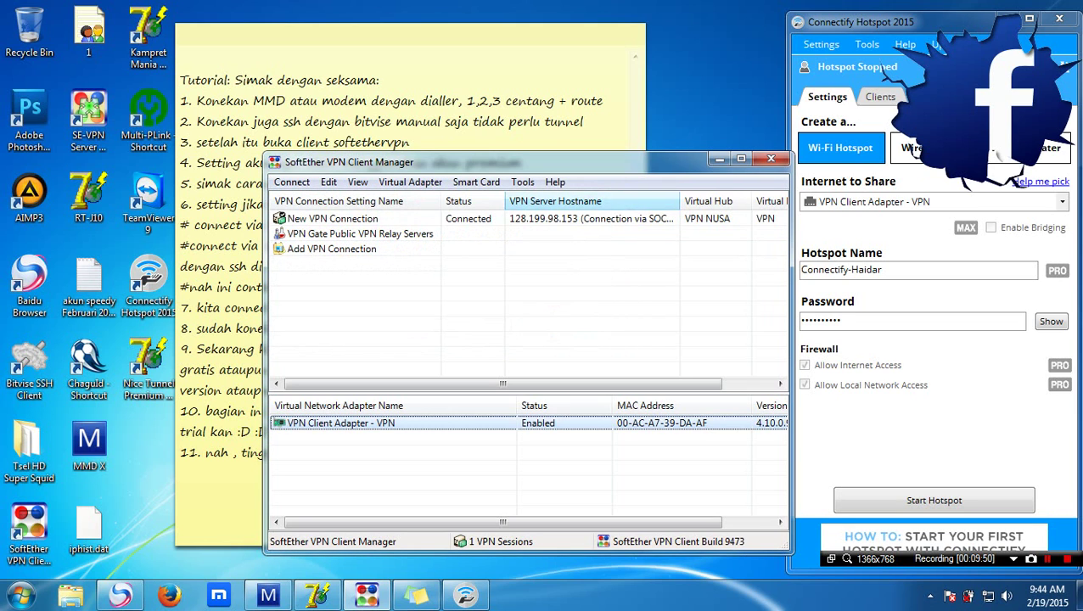
click(259, 456)
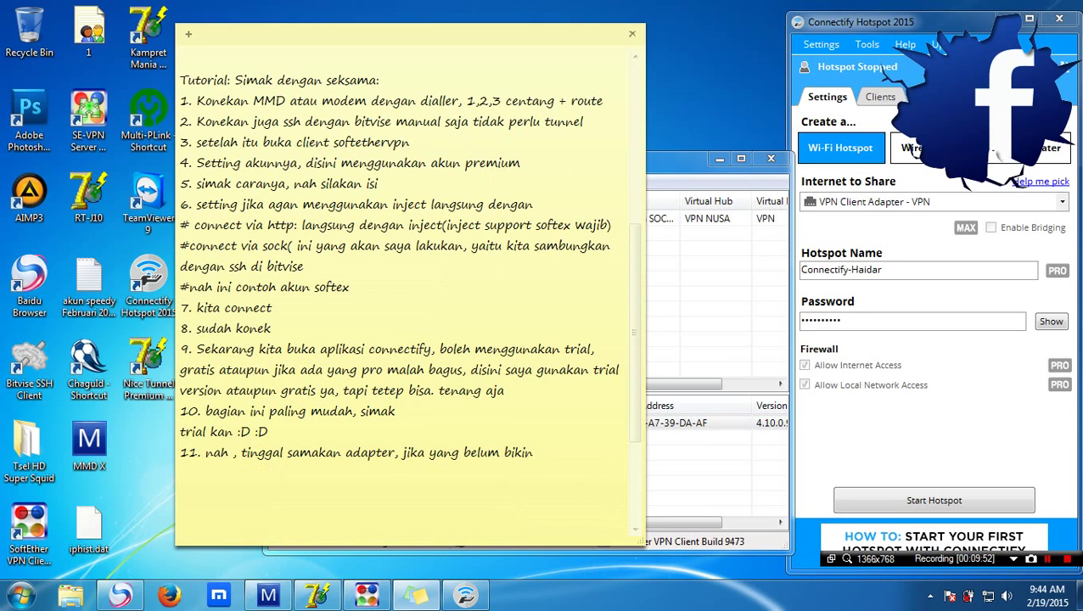
text(nah seperti itu )
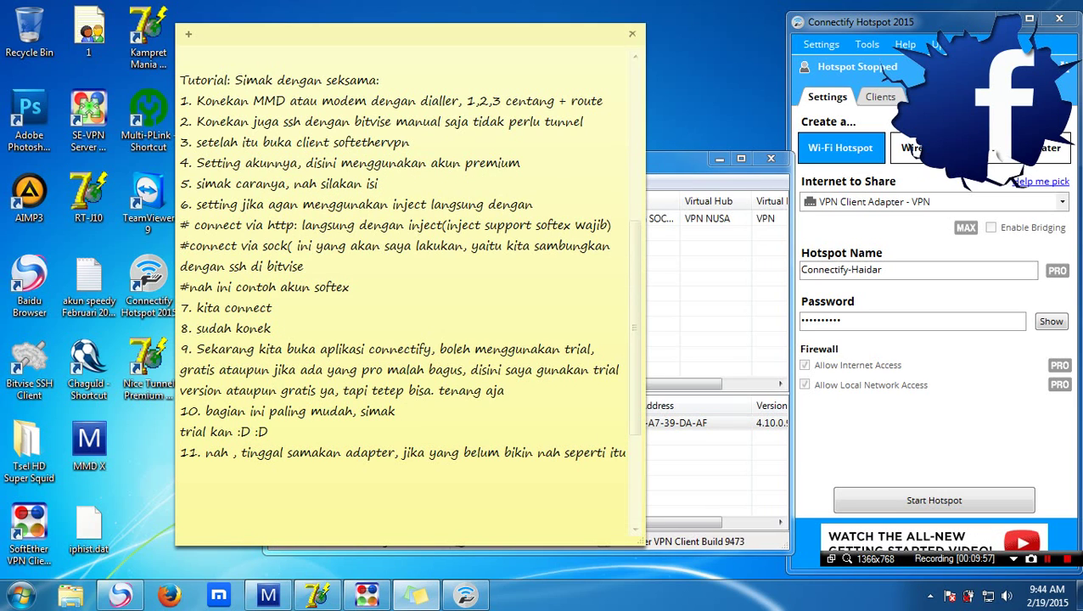
text(12.)
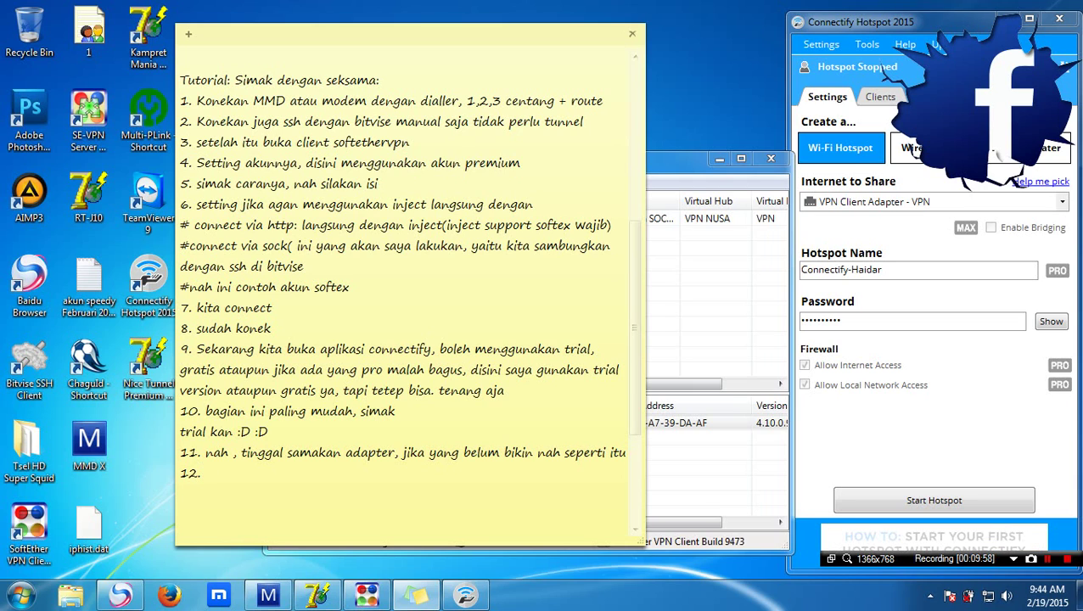
text( sekarang se)
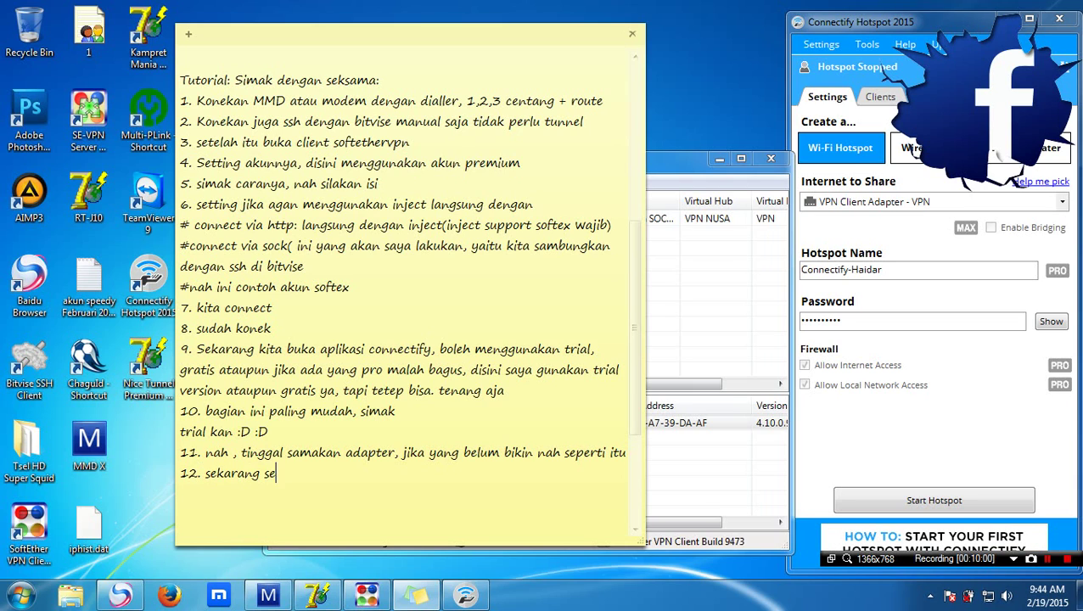
text(tting nama )
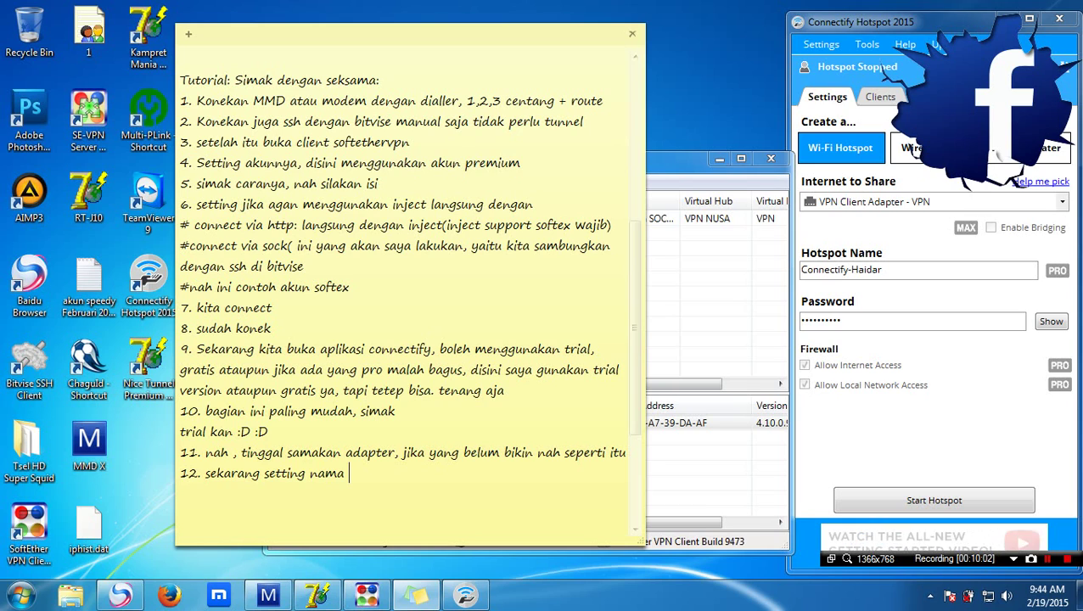
text(wifi kita )
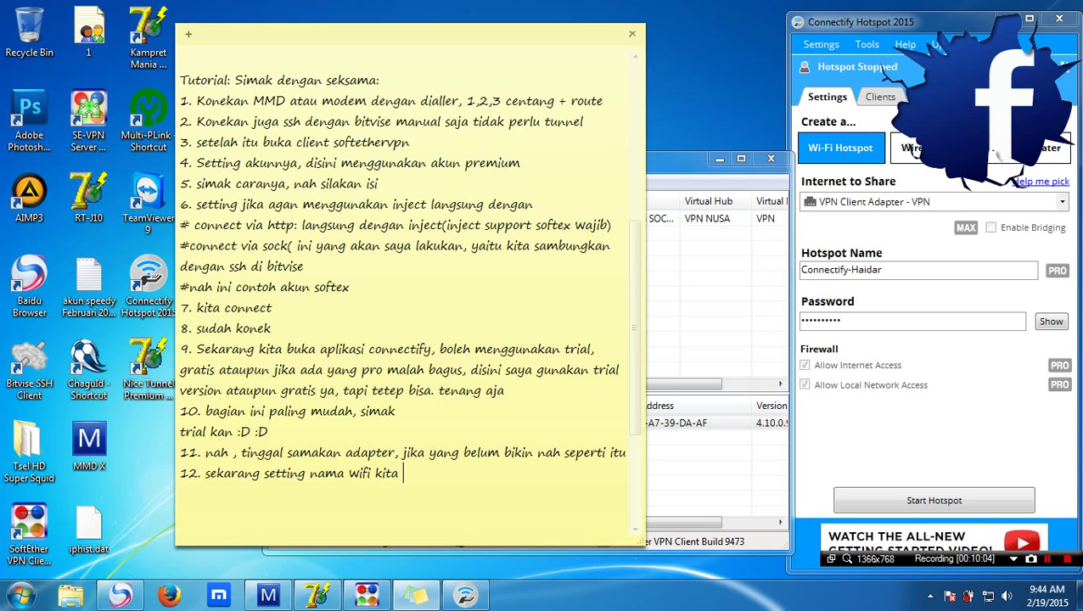
text(dan password)
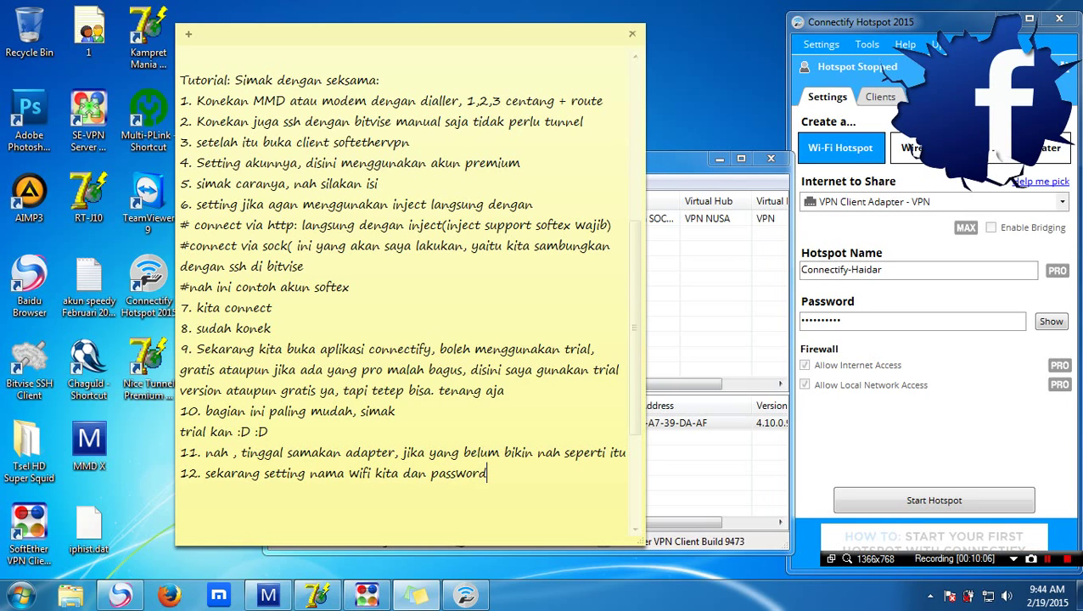
Enter a hotspot name and replace the hotspot password, toggling Show/Hide to check it
click(944, 270)
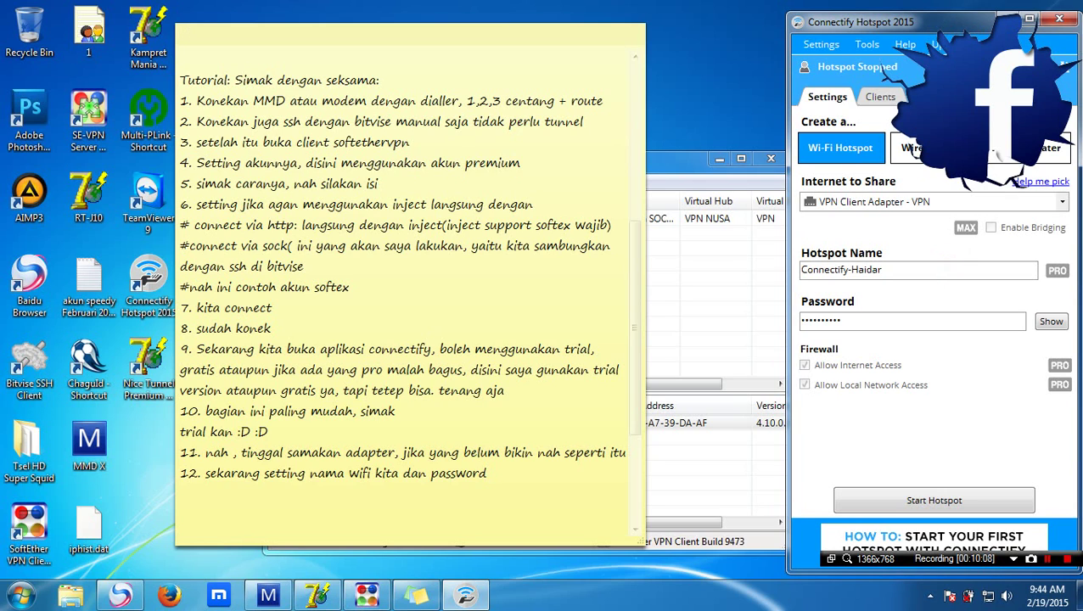
text(Haidar)
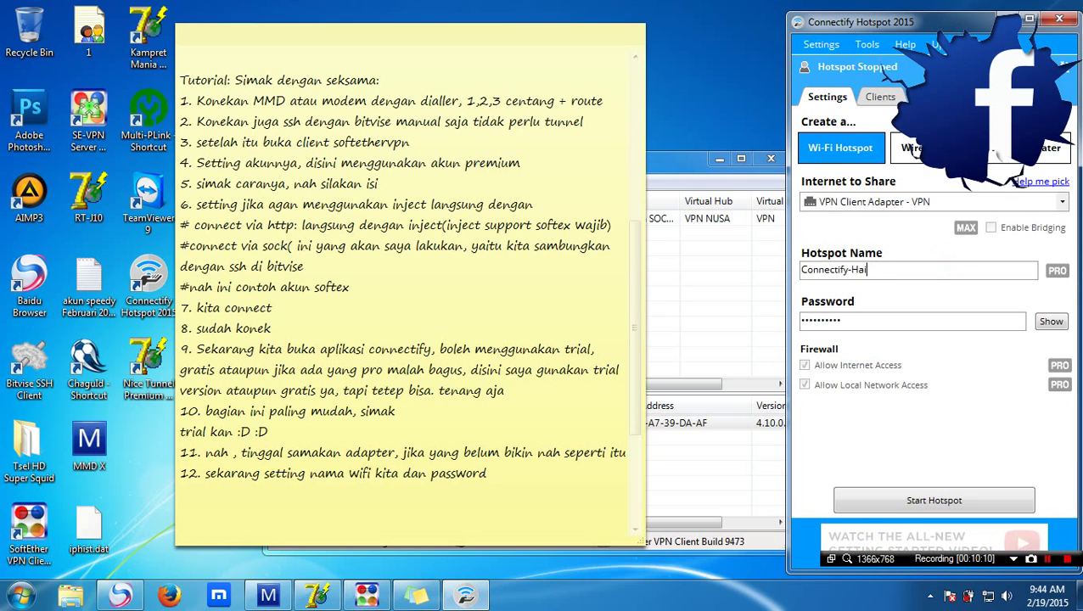
click(903, 321)
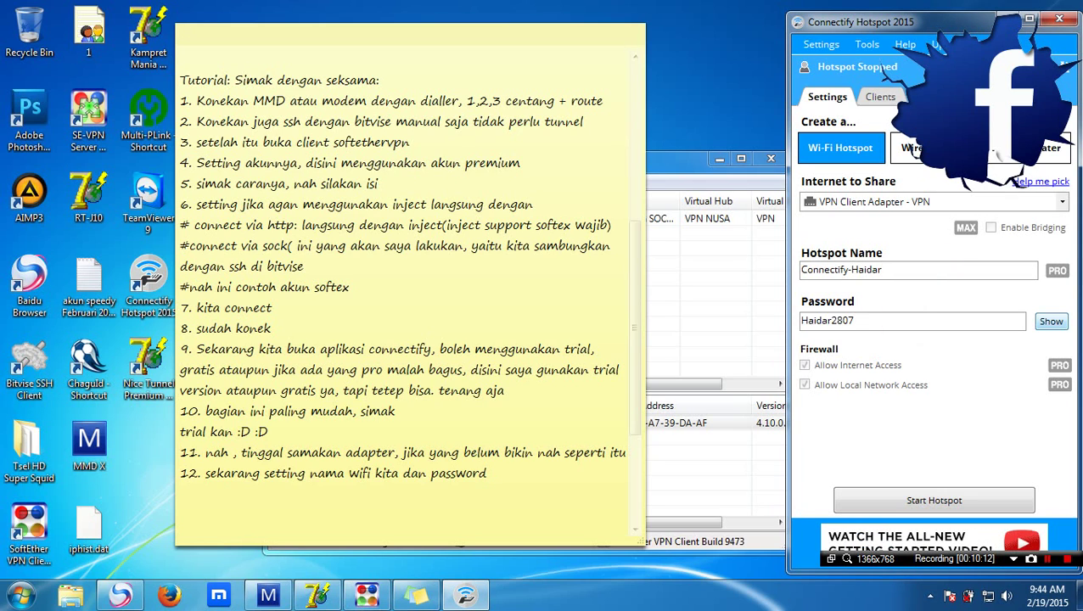
double_click(960, 320)
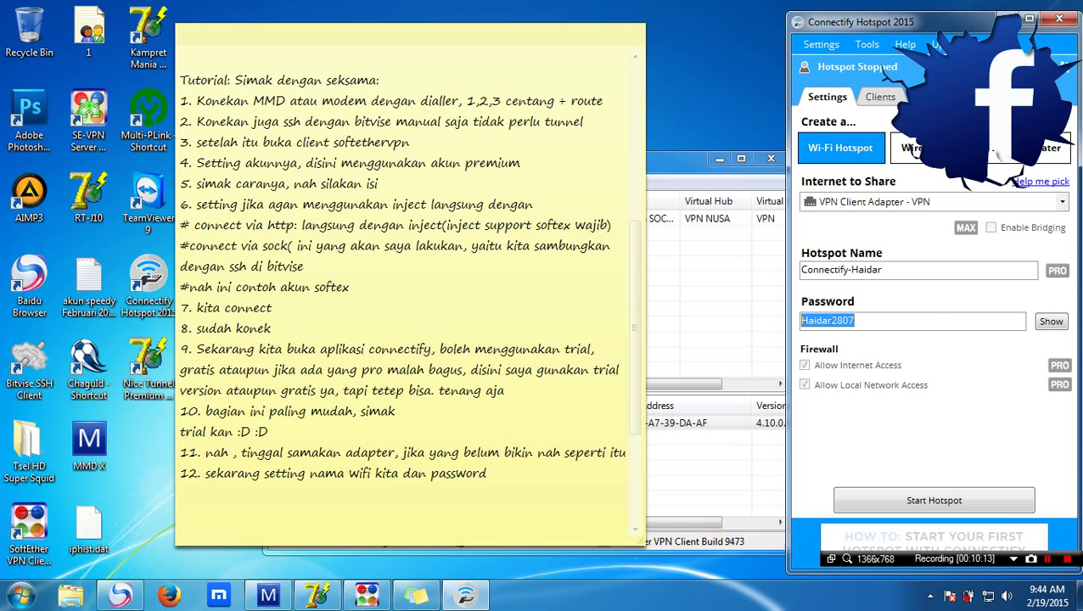
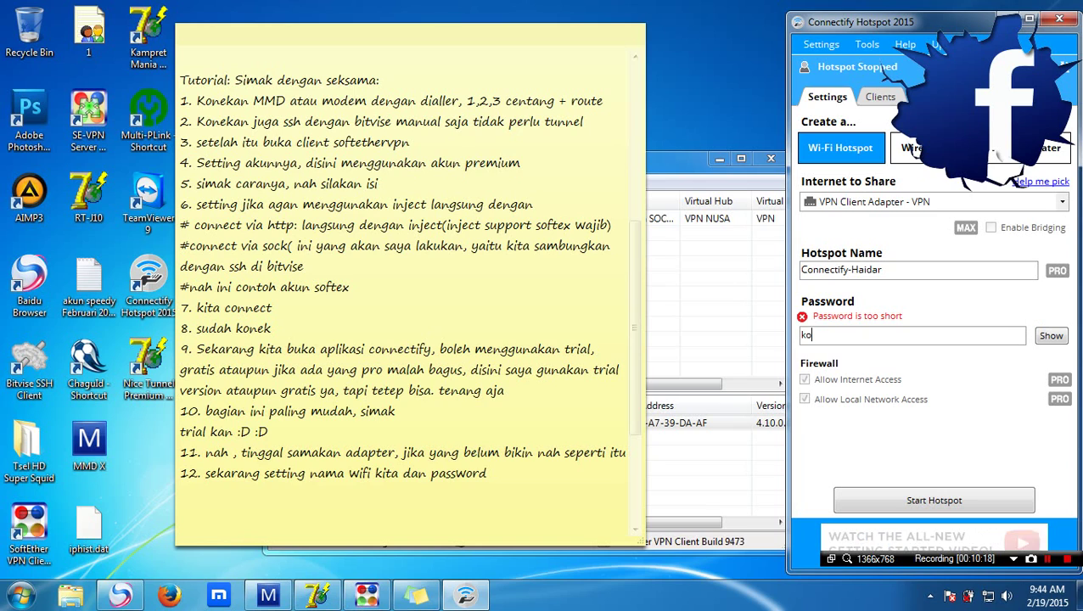
key(BackSpace)
key(BackSpace)
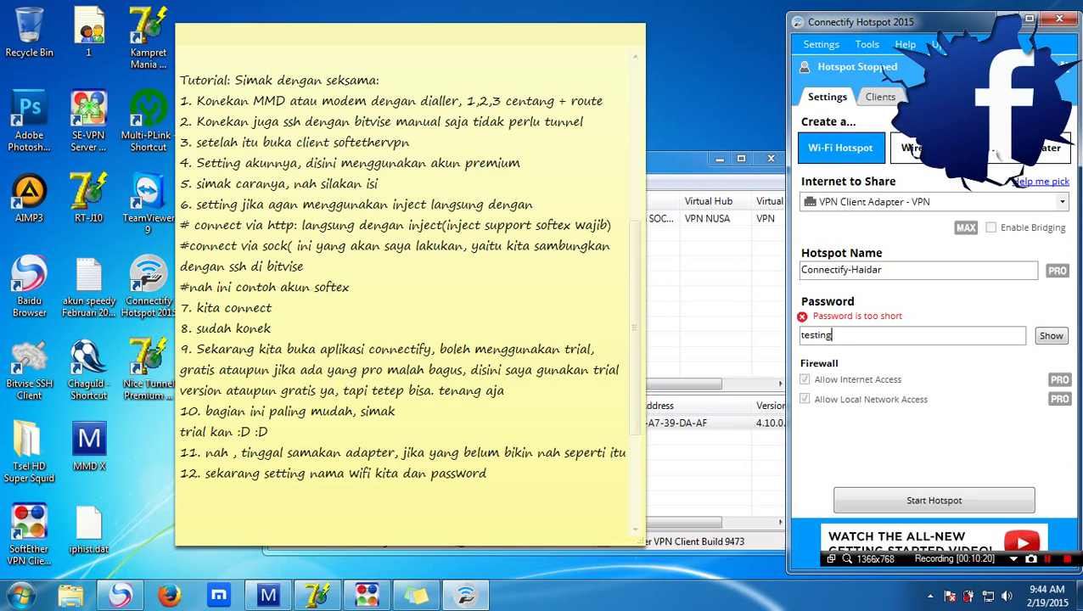
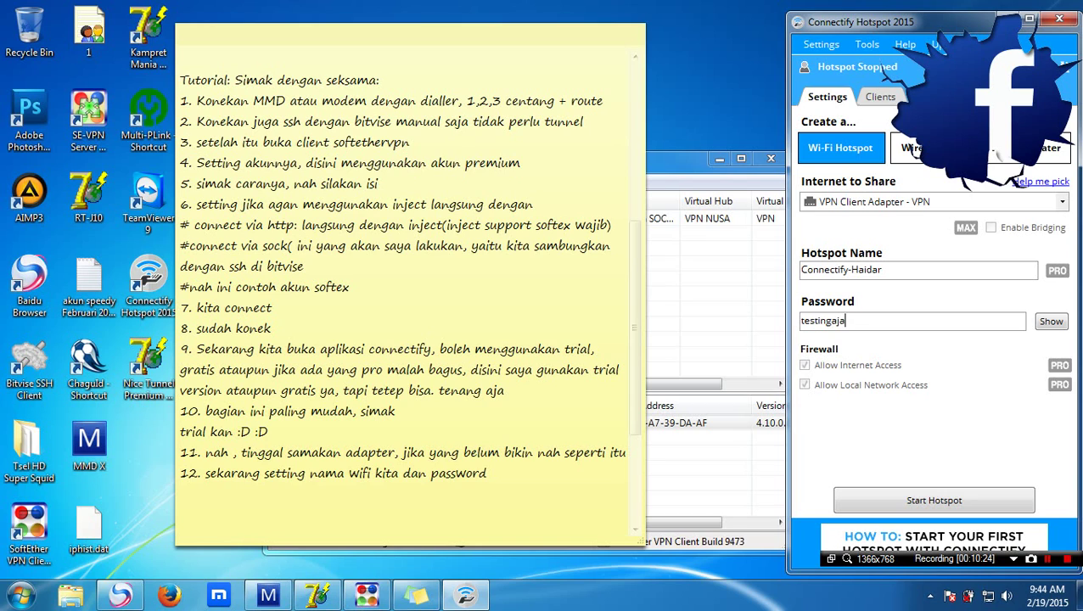
key(ctrl+a)
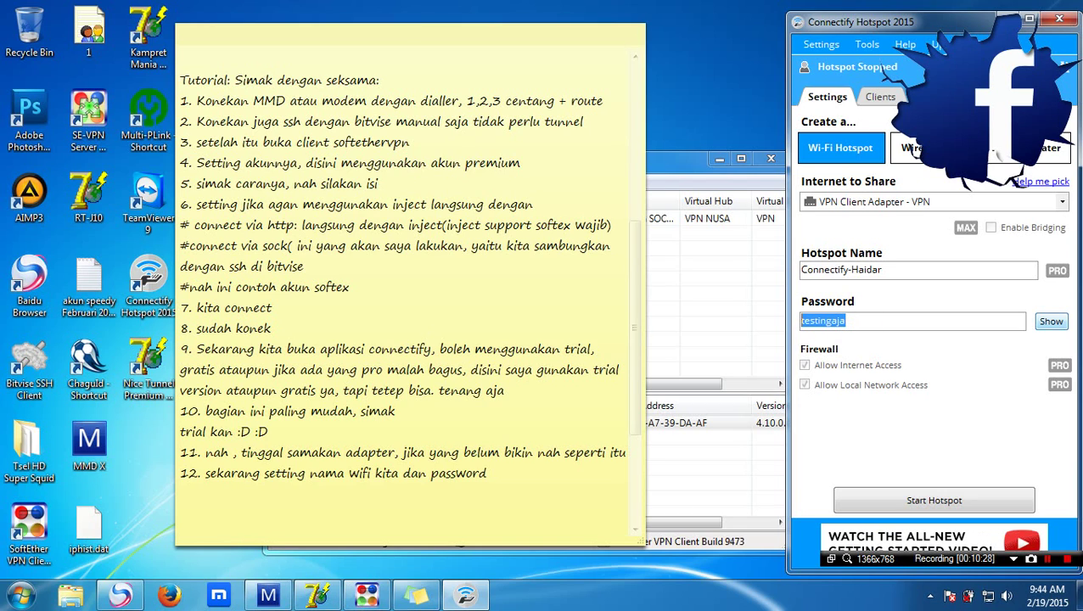
click(1051, 321)
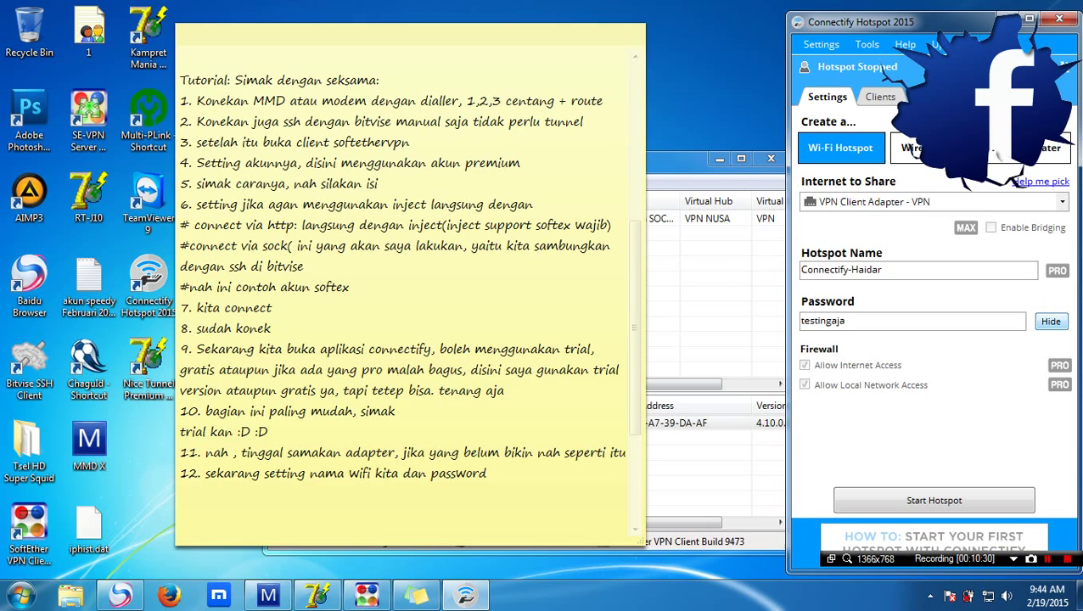
click(1051, 321)
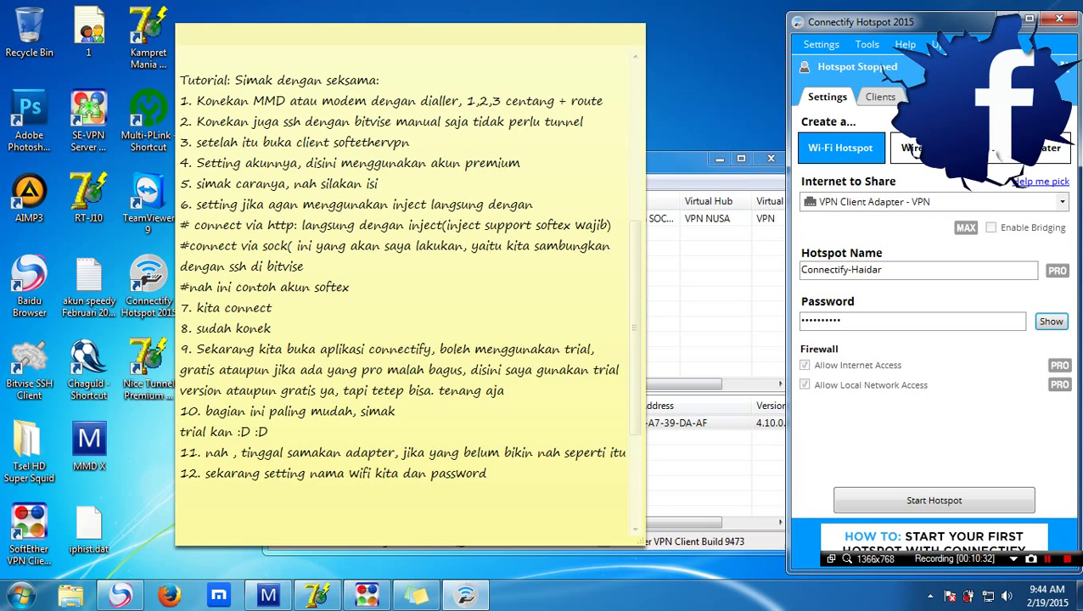
Add the line 'kita start' to the note and start the Connectify hotspot
click(581, 474)
key(Return)
text(k)
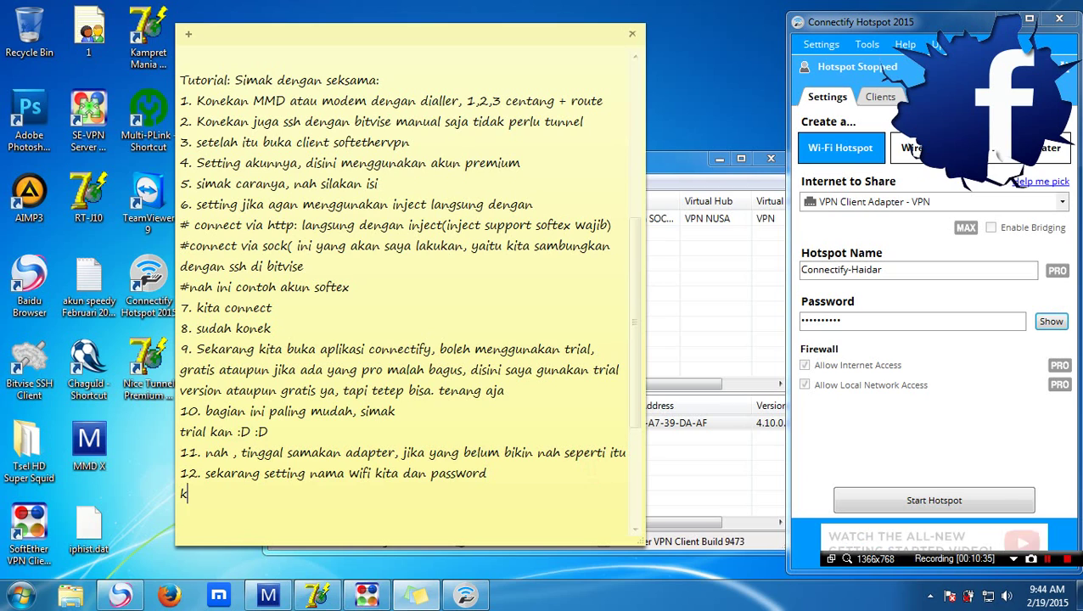
text(ita start)
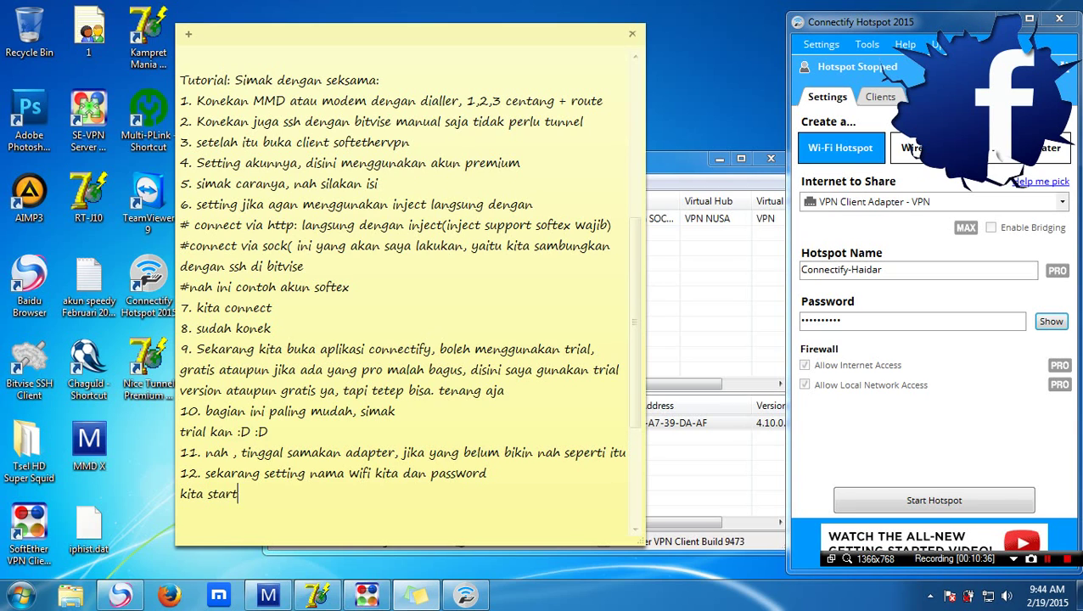
click(850, 501)
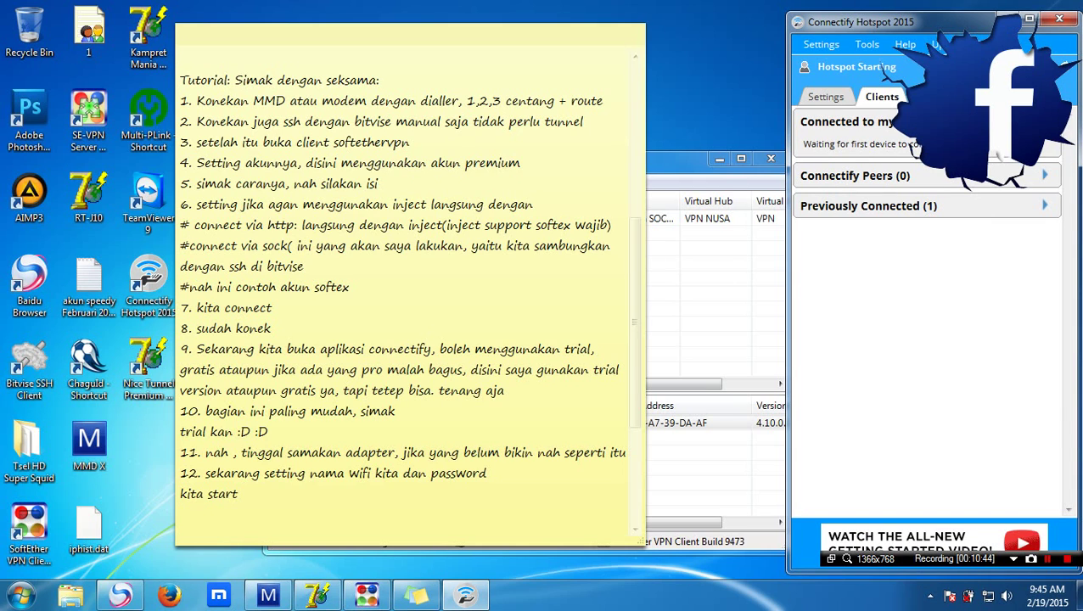
Write step 13 in the note: 'sbntar saya buka hape untuk di sambungkan' (about connecting a phone)
click(315, 494)
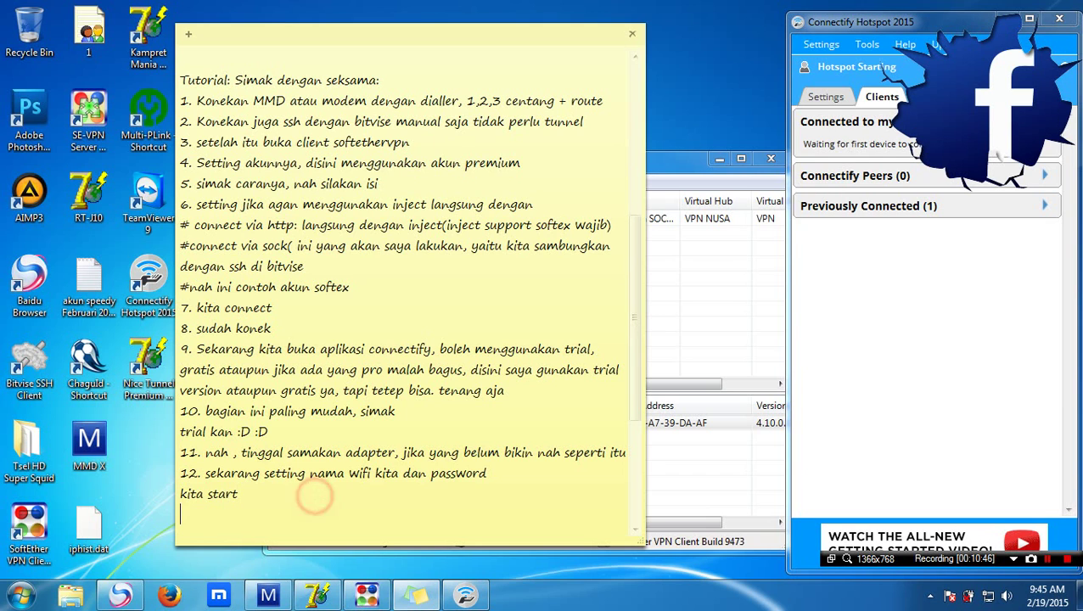
key(Return)
text(13, ki)
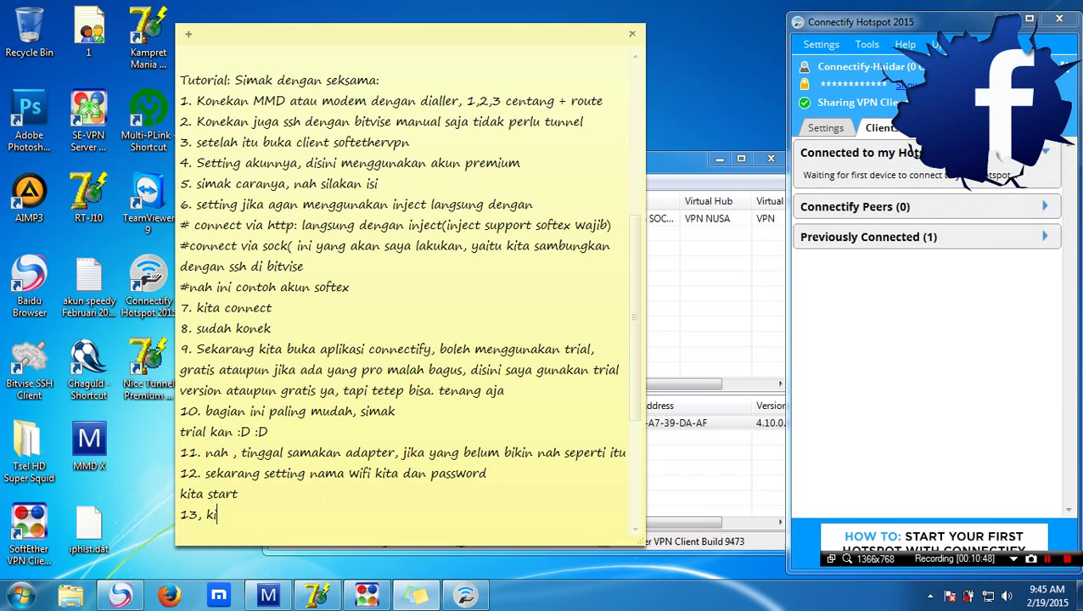
text(ta)
key(BackSpace)
key(BackSpace)
key(BackSpace)
key(BackSpace)
text(sbn)
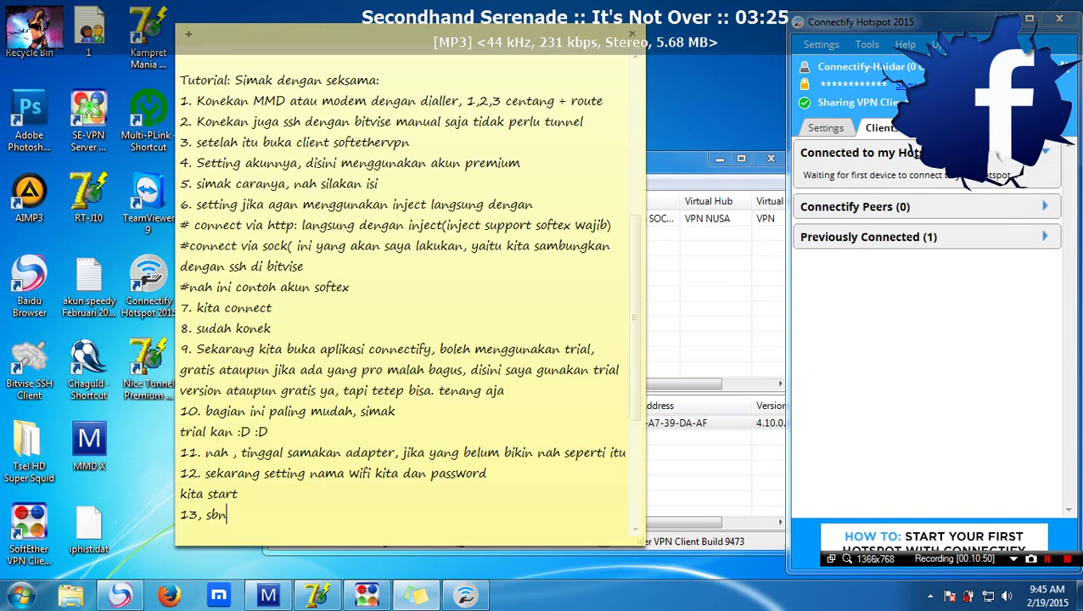
text(tar saya b)
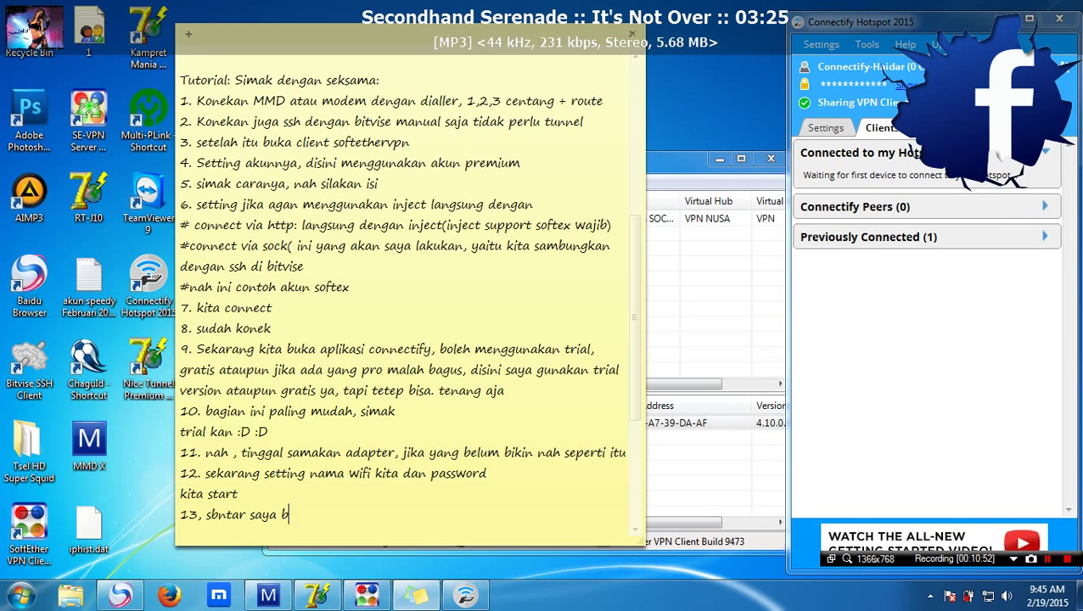
text(uka ha)
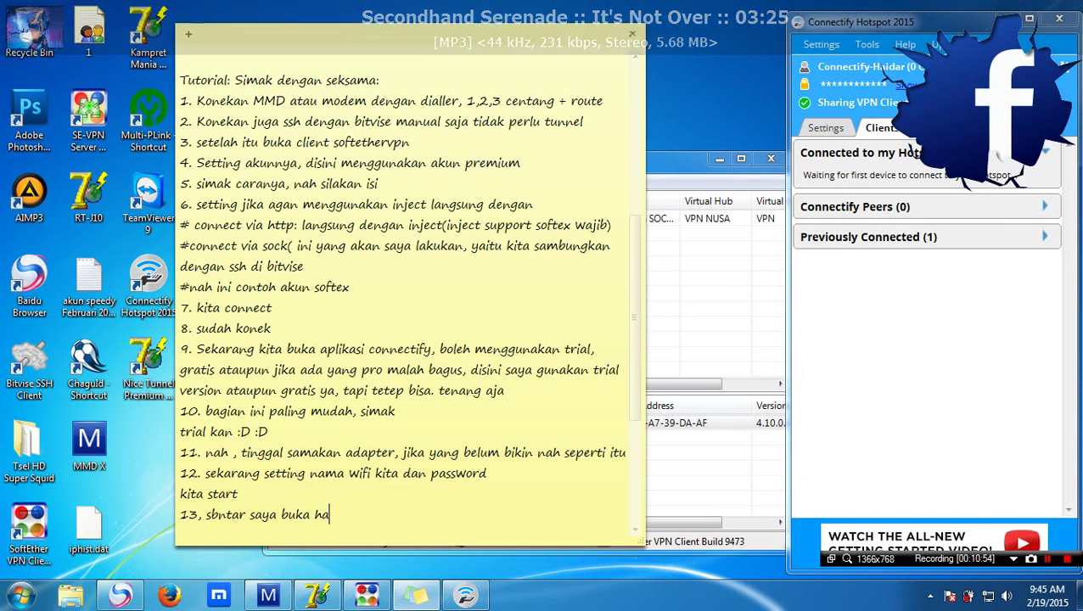
text(pe untu)
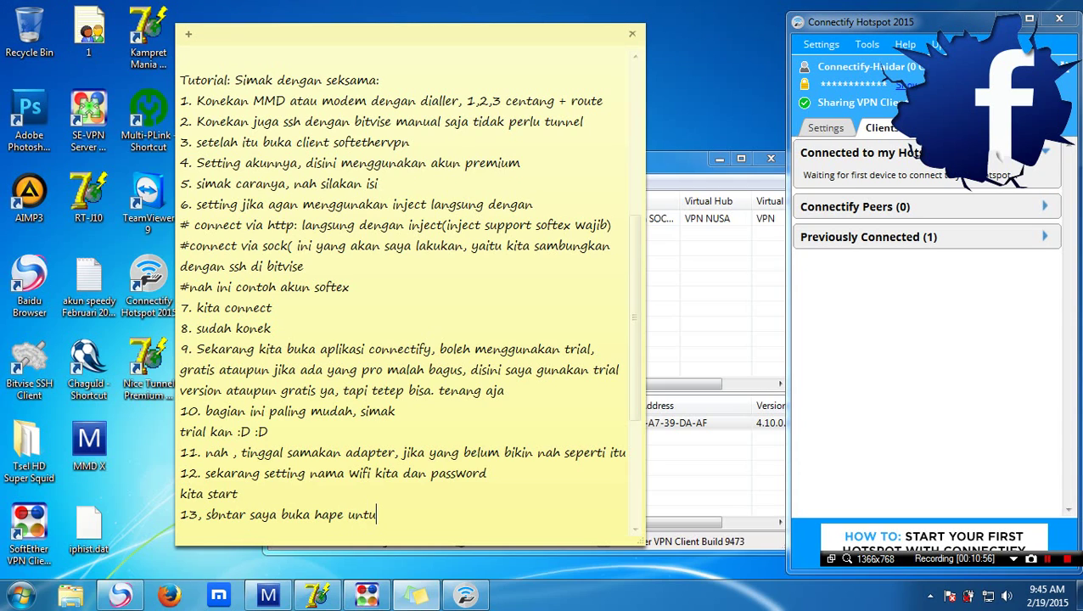
text(k di sambungkan)
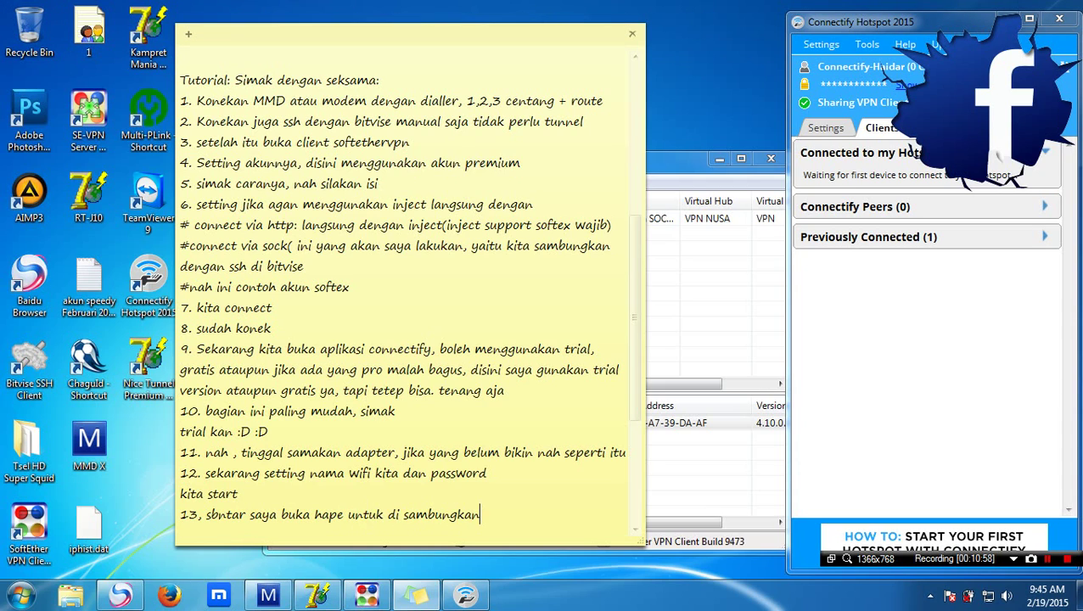